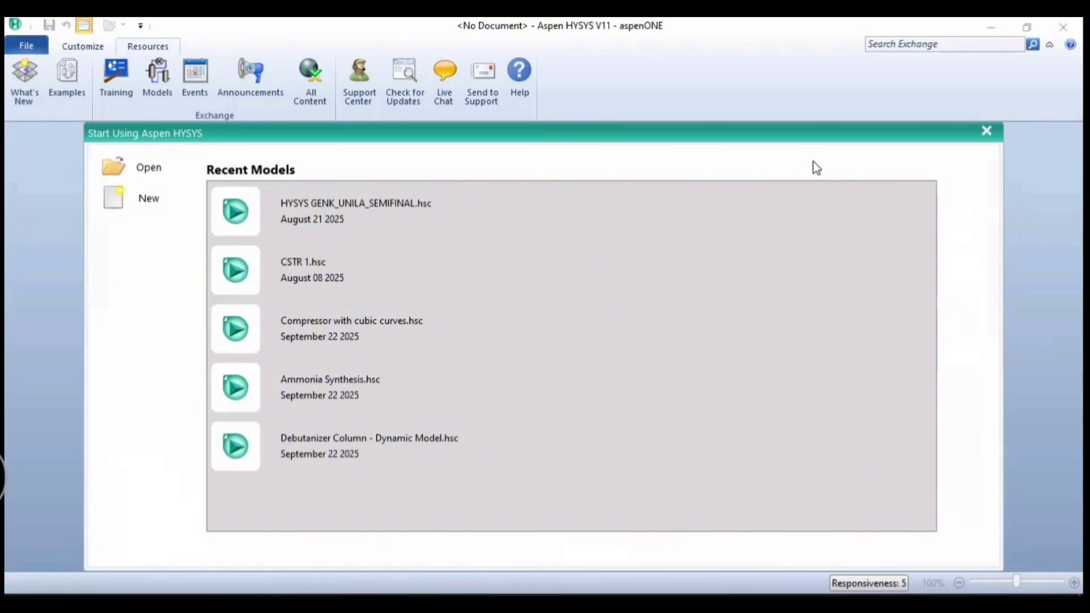
Create a new simulation case and bring up the CSTR 3.txt problem notes in Notepad++ over the simulator window.
left_click(148, 200)
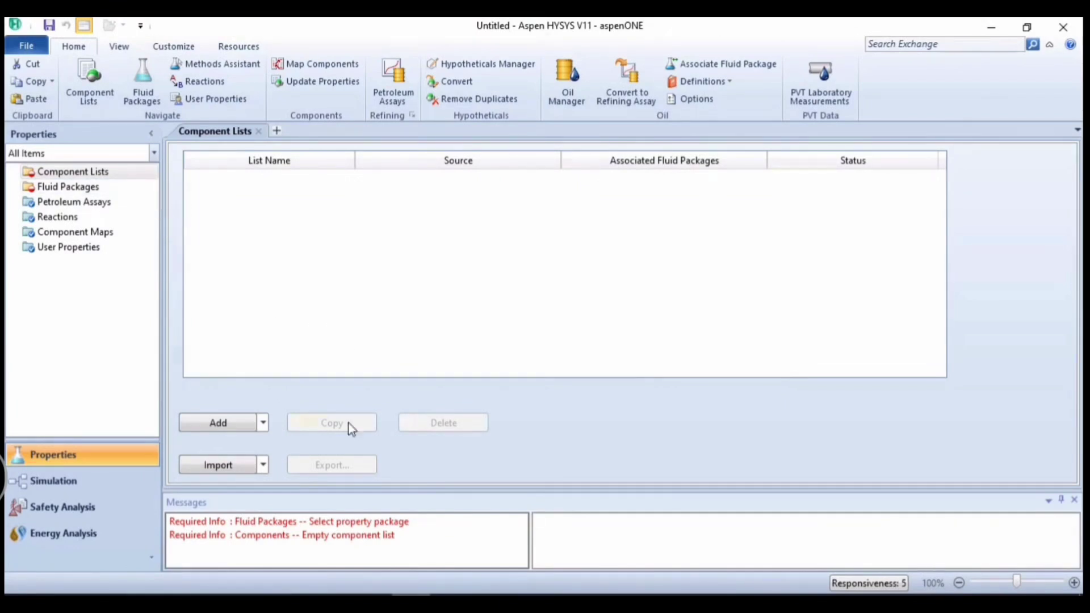
mouse_move(372, 604)
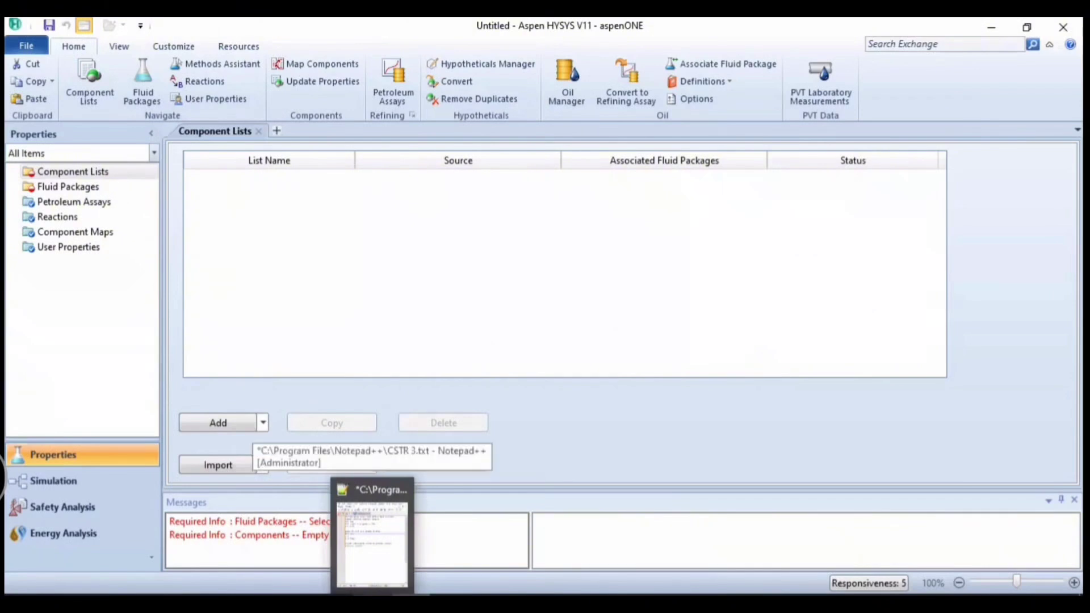
left_click(372, 603)
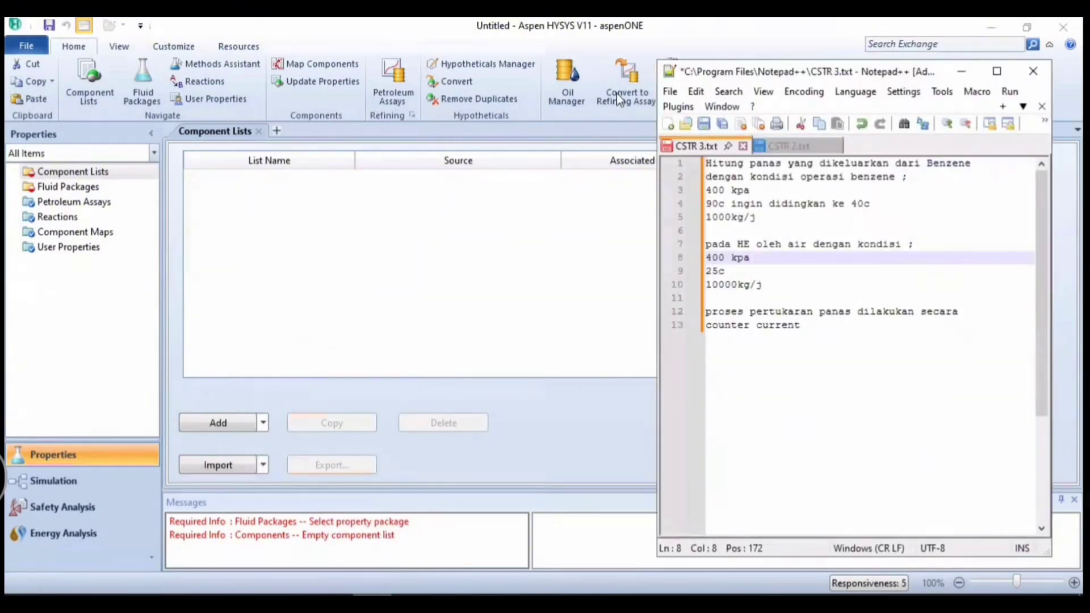
left_click_drag(792, 74, 619, 99)
Read the benzene and cooling water operating conditions and the counter-current heat exchange task in the CSTR 3.txt notes.
left_click(703, 202)
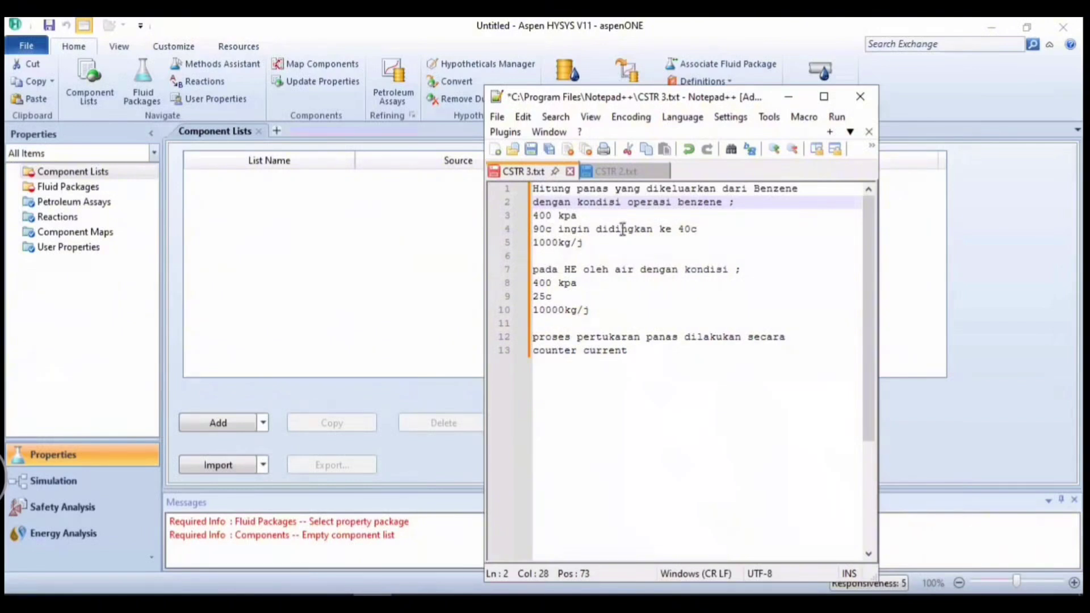
left_click(524, 231)
left_click_drag(534, 228, 695, 239)
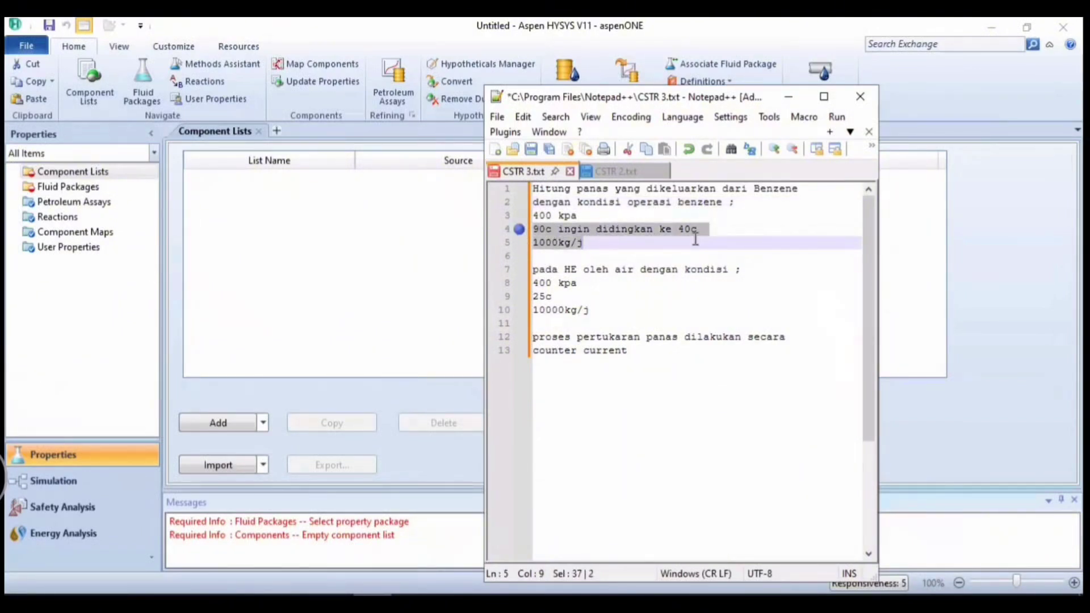
left_click(668, 249)
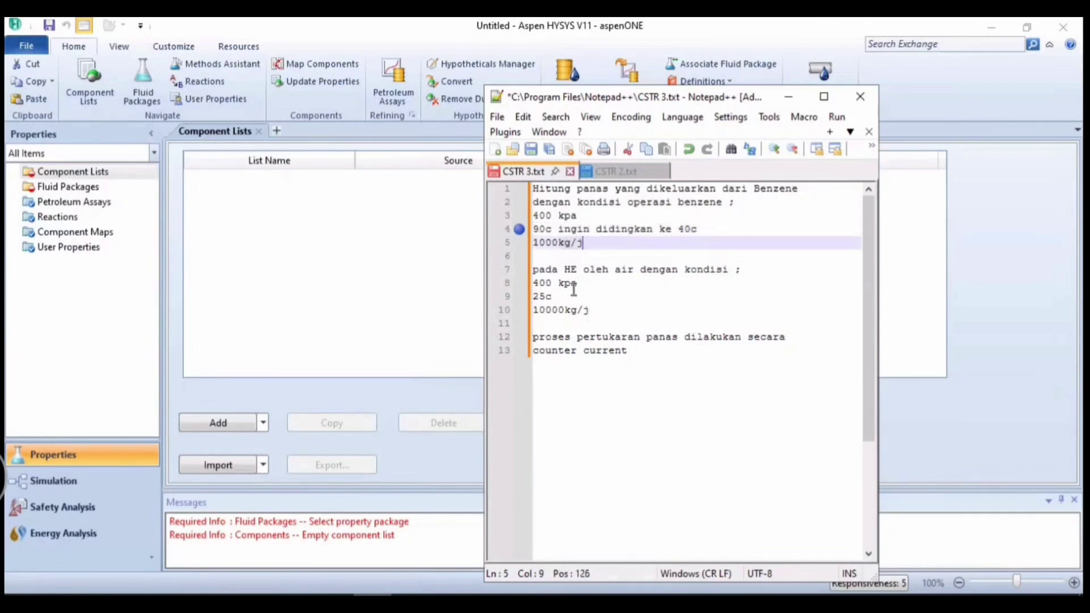
left_click(562, 294)
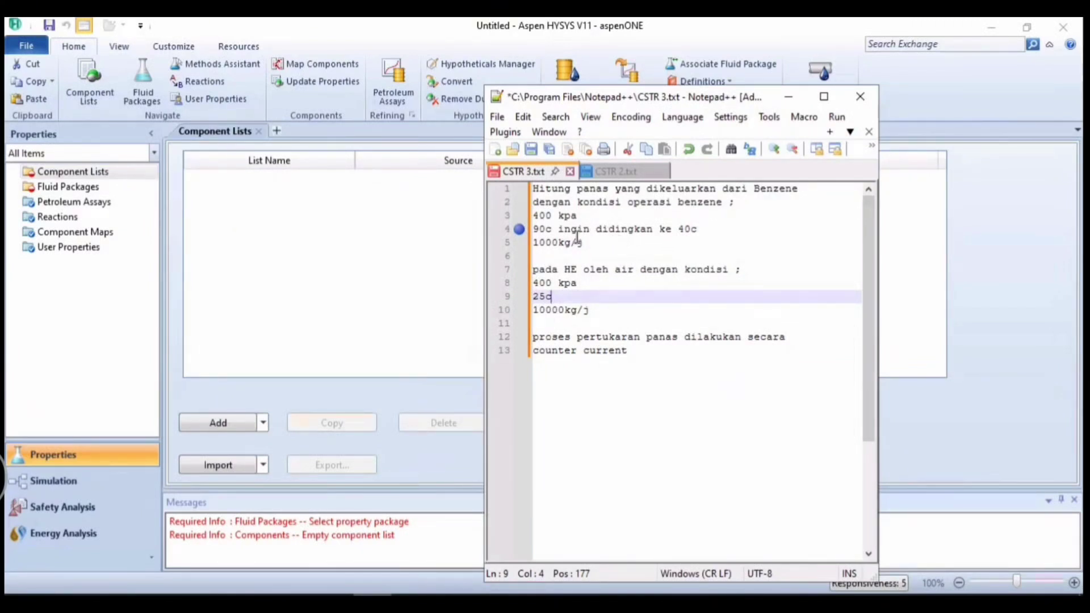
double_click(542, 231)
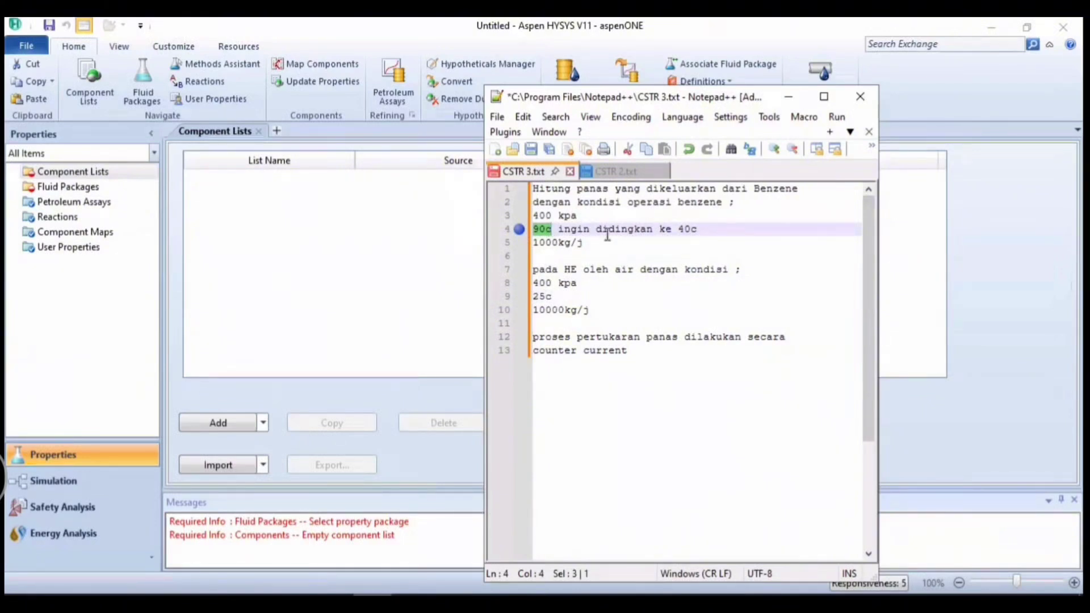
double_click(558, 231)
left_click(636, 267)
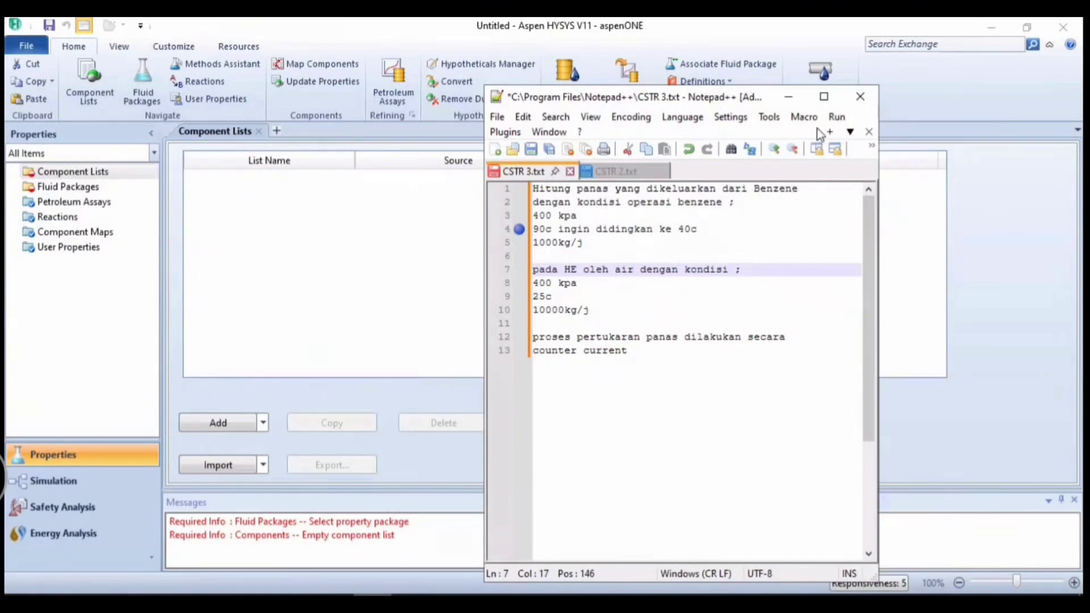
left_click_drag(740, 98, 775, 106)
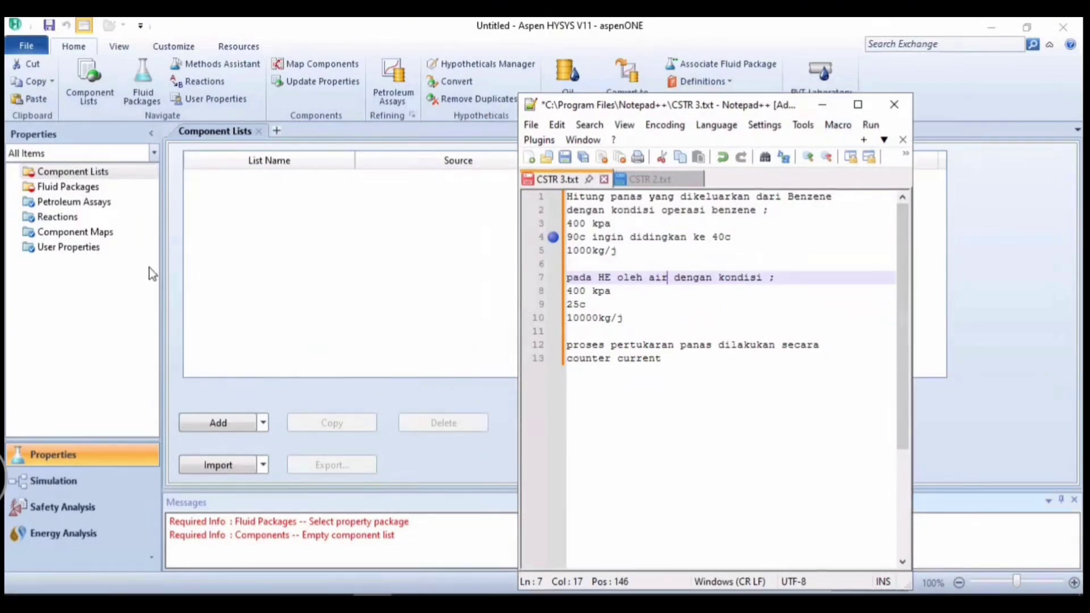
Create a new component list in the simulator and add the pure component Benzene to it.
left_click(94, 176)
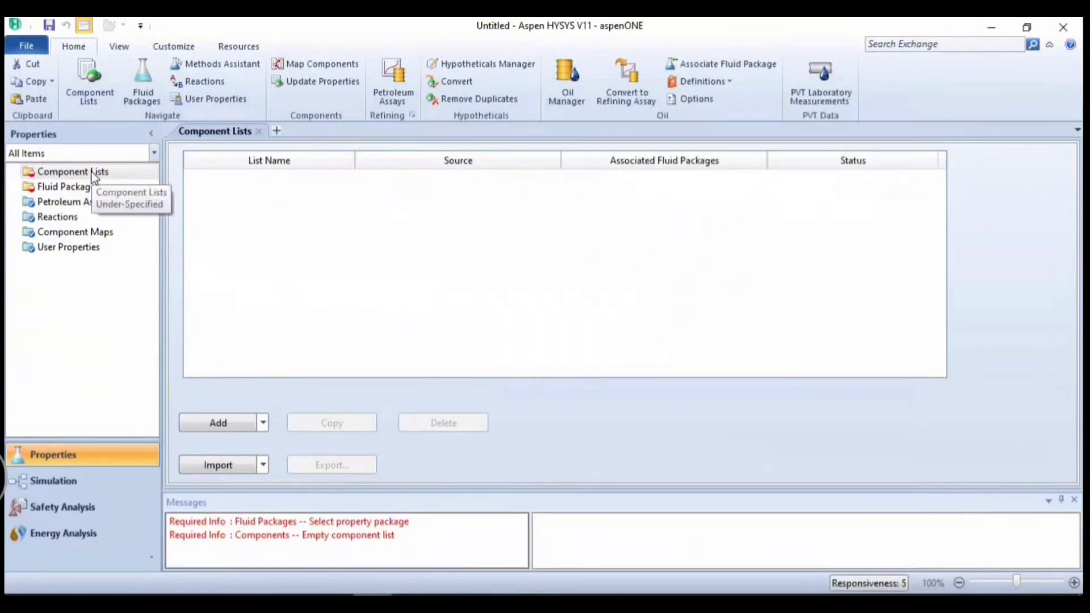
left_click(234, 432)
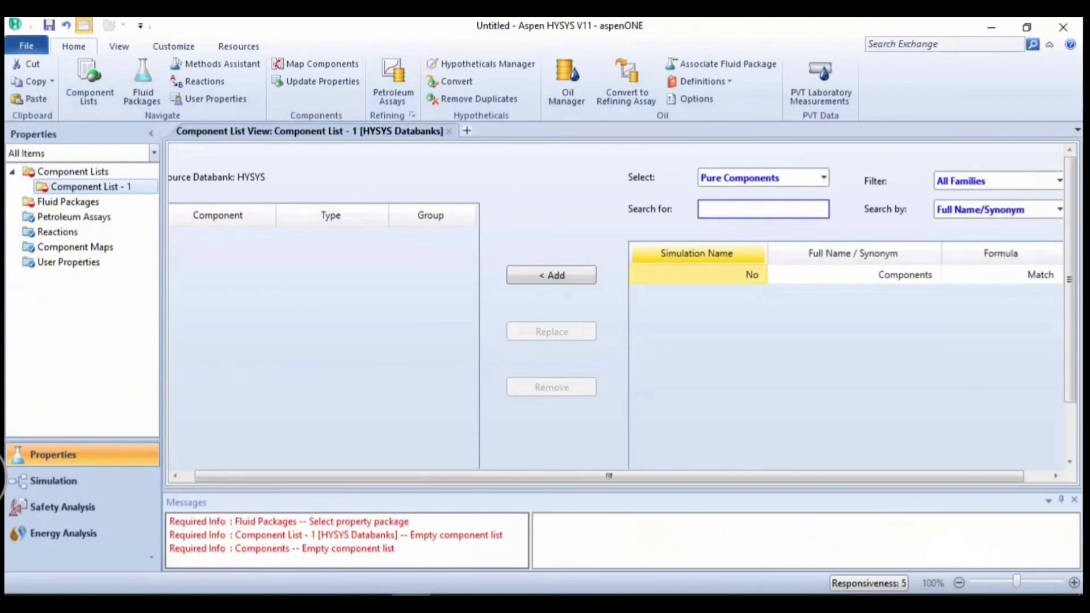
type("BENZ")
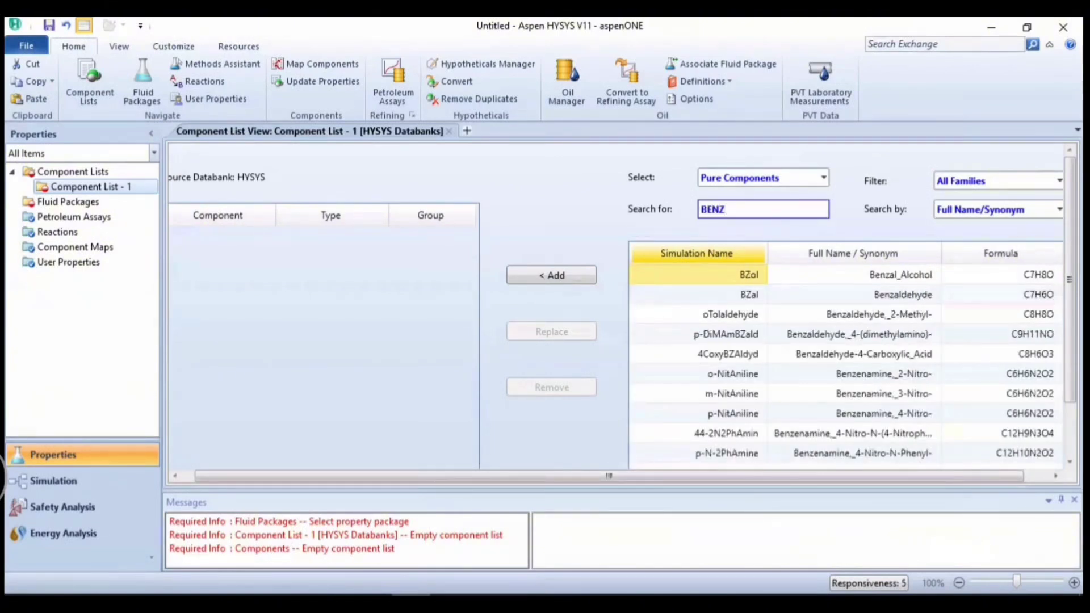
key("BackSpace")
key("BackSpace")
key("BackSpace")
key("BackSpace")
type("benze")
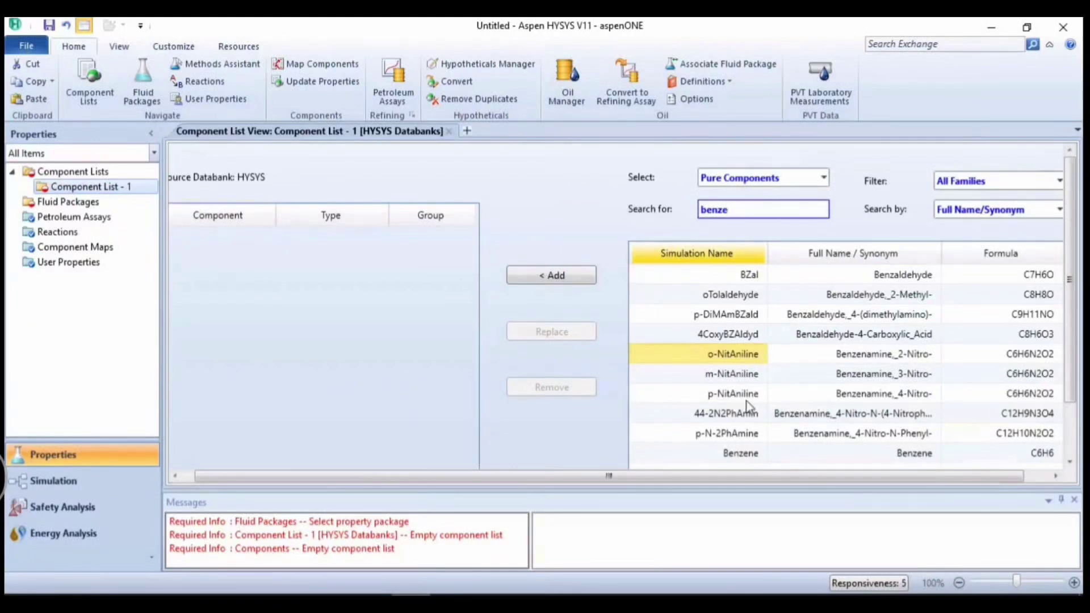
left_click(733, 455)
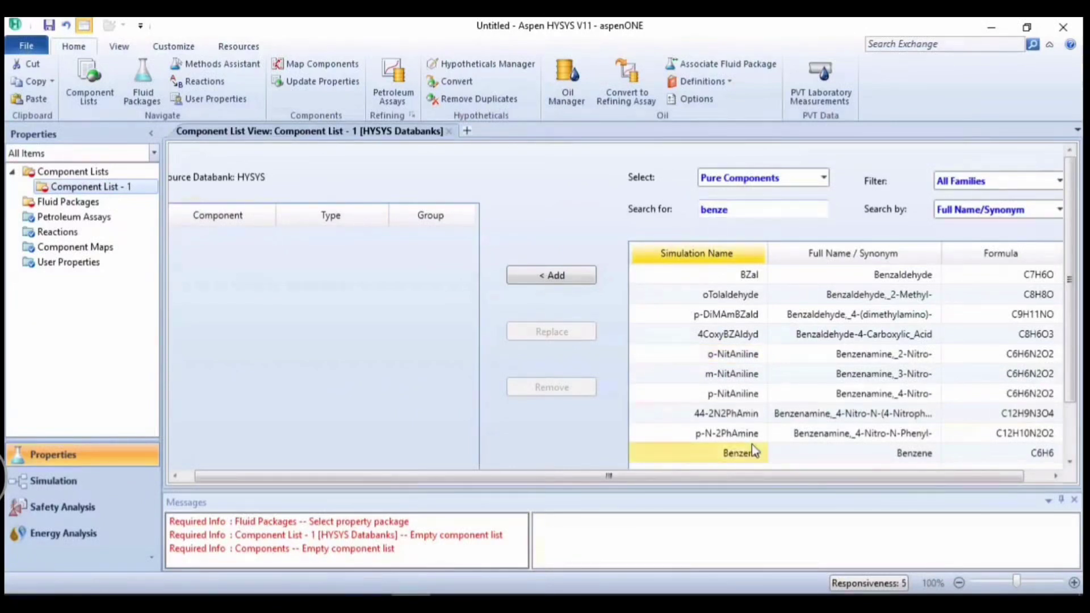
left_click(553, 276)
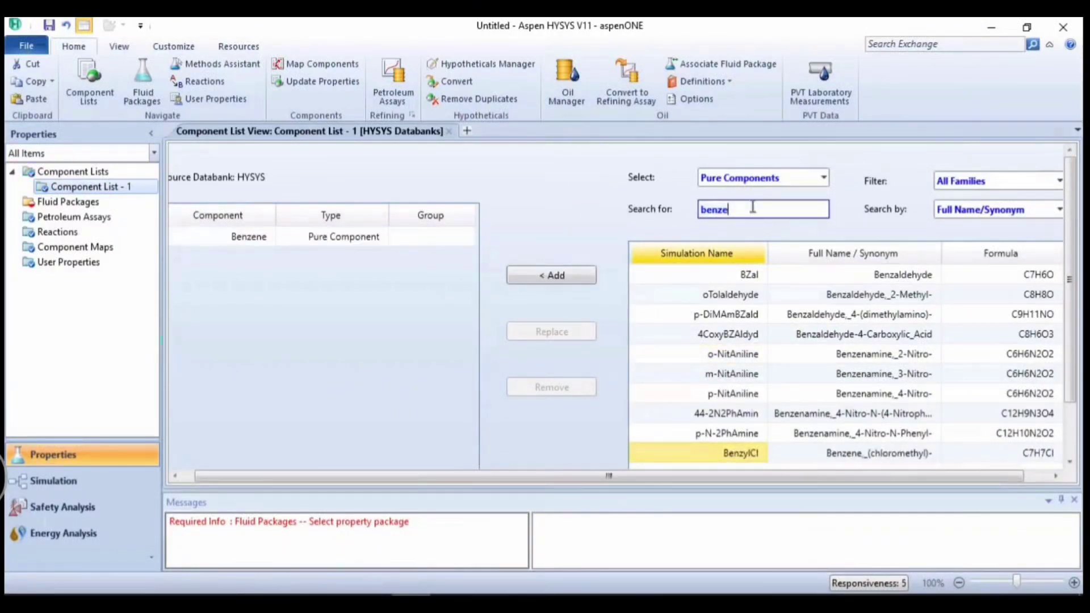
Search the databank for water and add H2O to the component list.
key("BackSpace")
key("BackSpace")
key("BackSpace")
key("BackSpace")
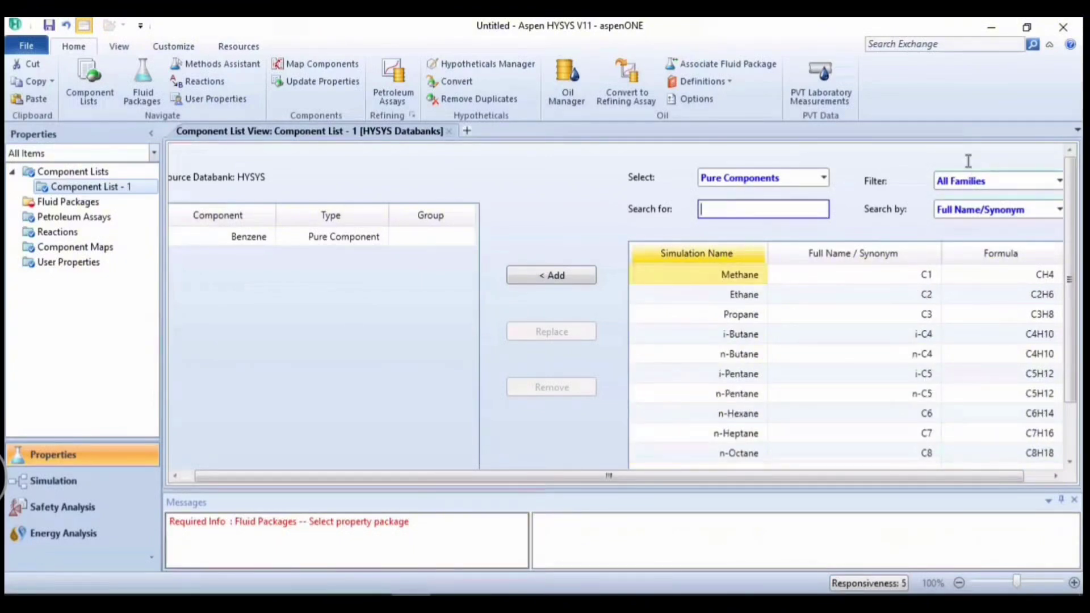
type("a")
key("BackSpace")
type("wate")
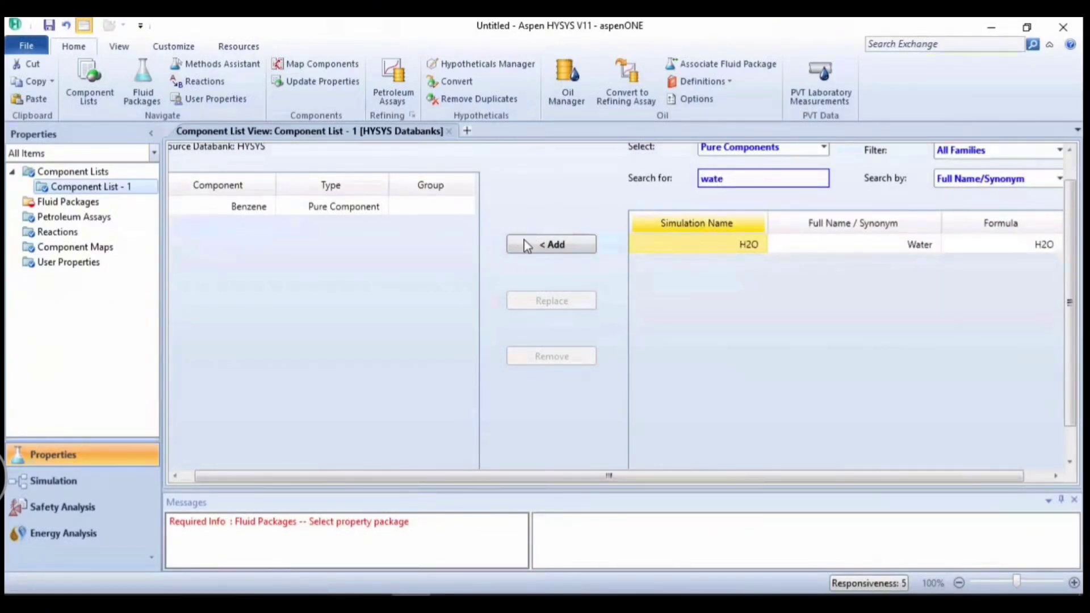
left_click(526, 246)
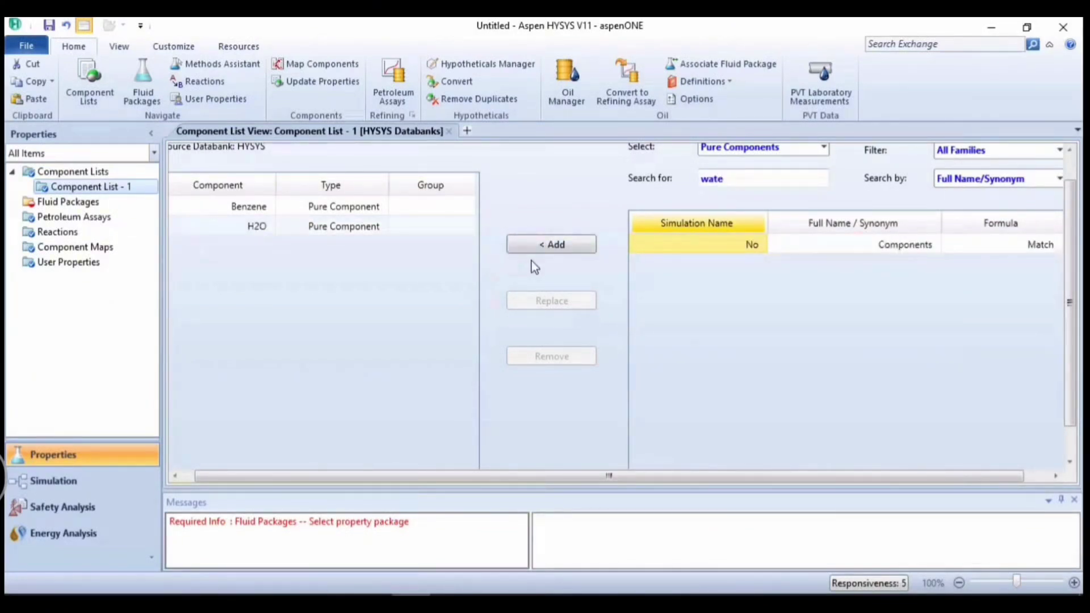
Assign the Peng-Robinson property package to the Basis-1 fluid package and enter the simulation environment.
left_click(135, 206)
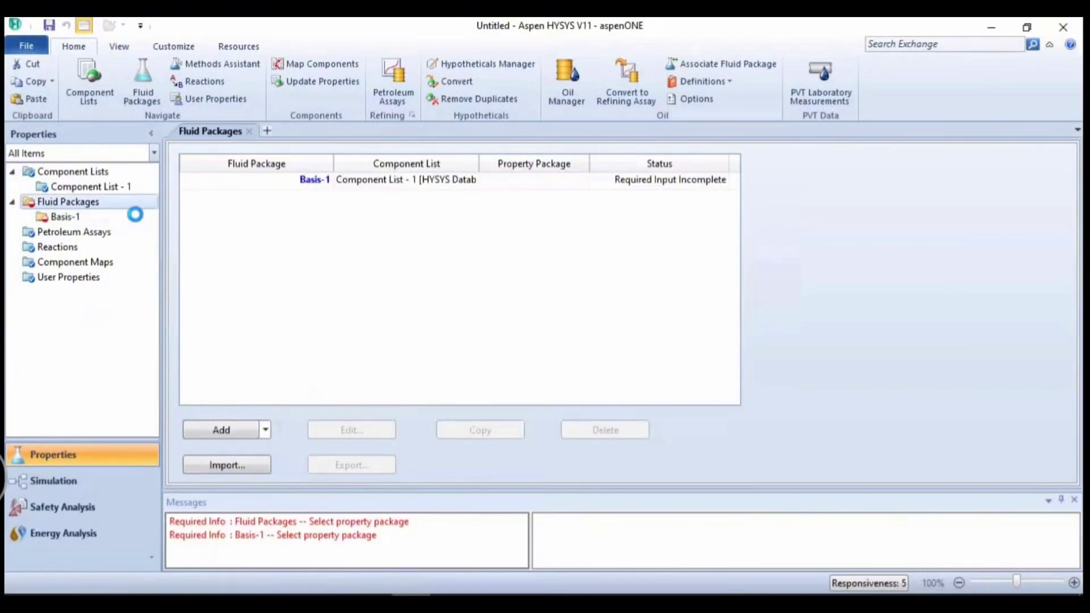
left_click(126, 215)
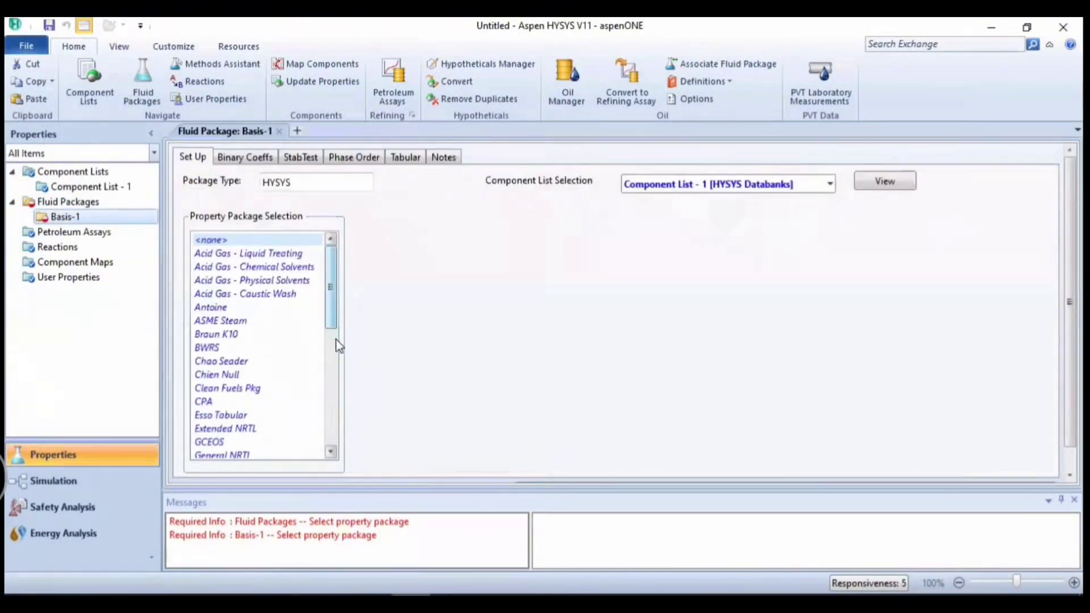
scroll(335, 340, "down", 6)
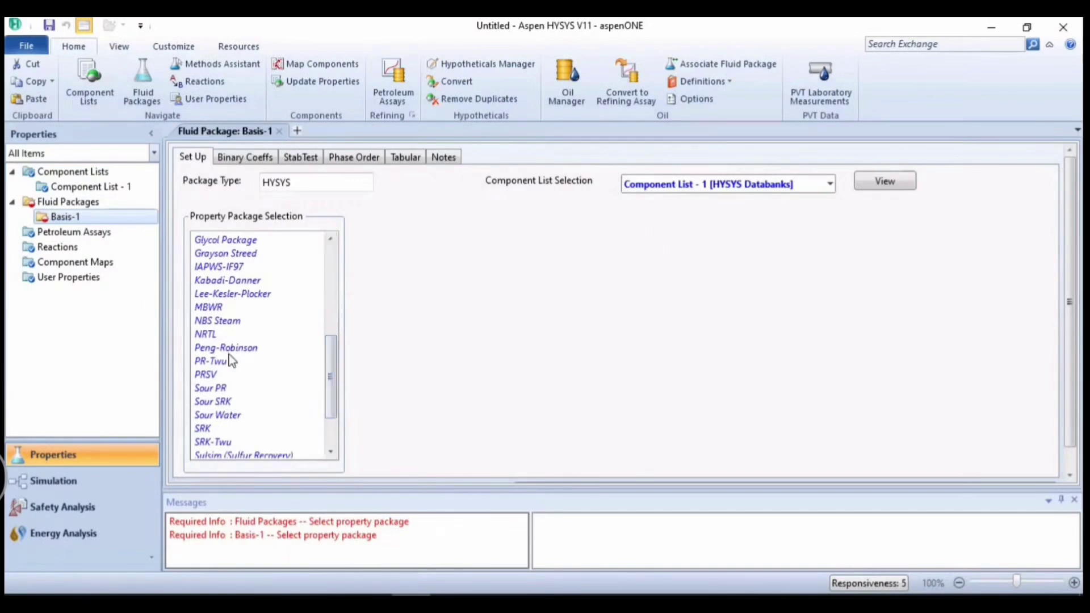
left_click(247, 348)
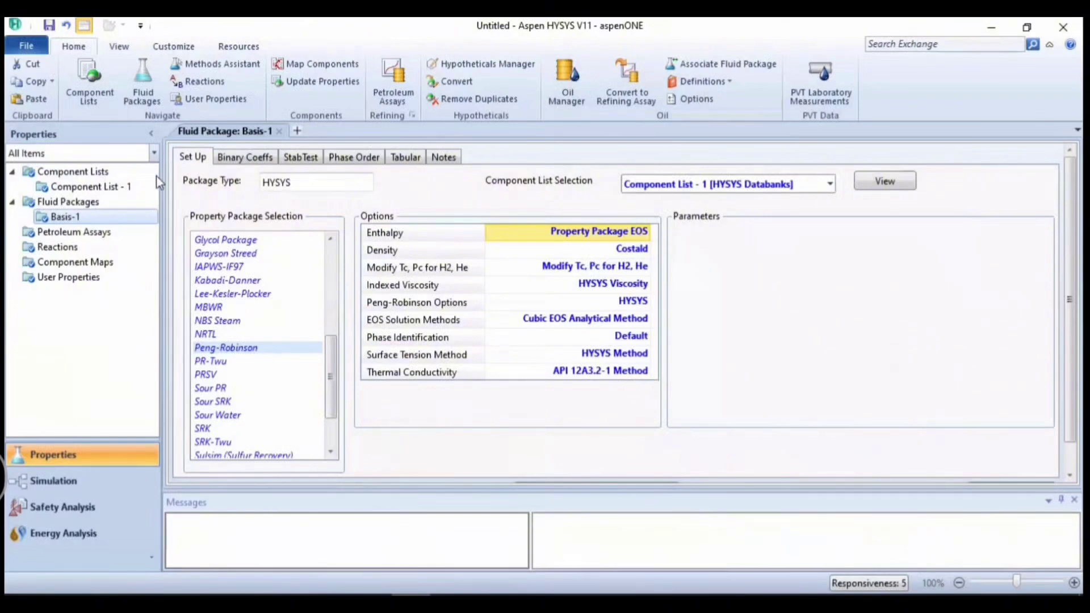
left_click(128, 484)
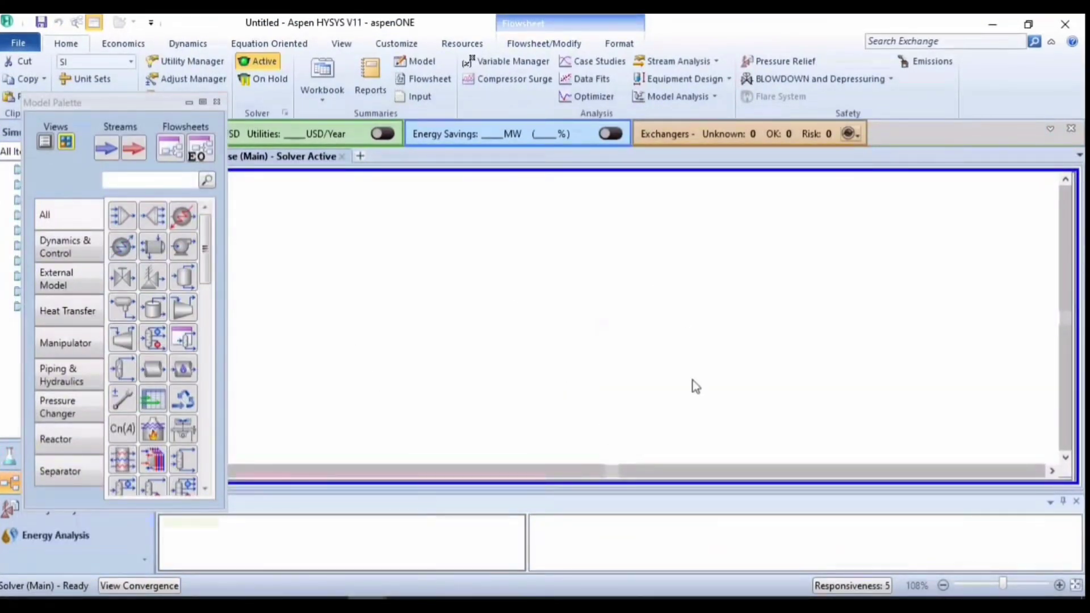
Consult the problem notes and place two material streams on the flowsheet, with stream 2 above stream 1.
left_click(407, 600)
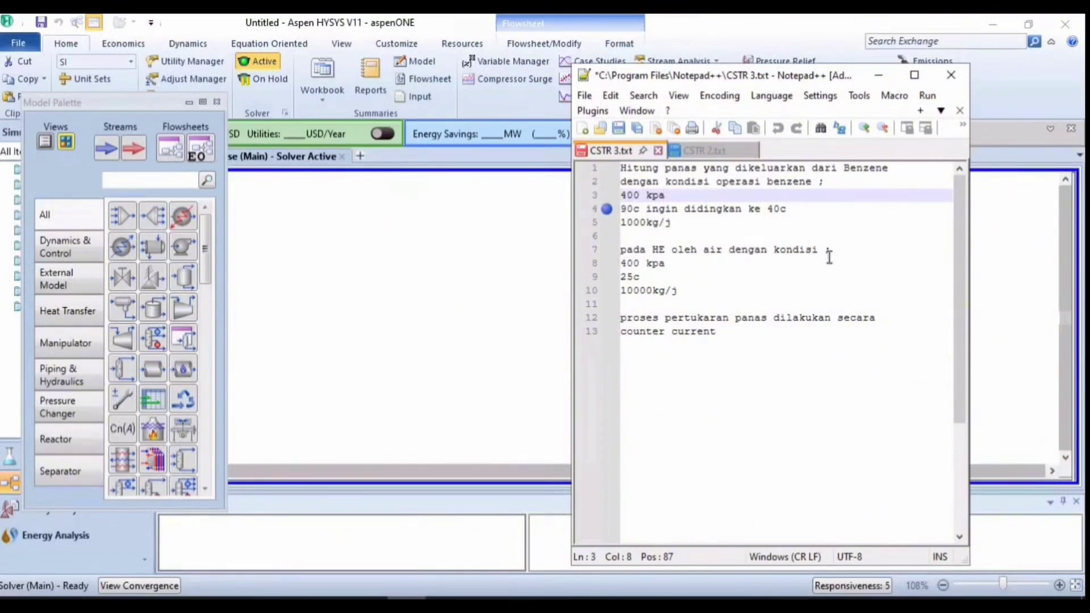
left_click(108, 153)
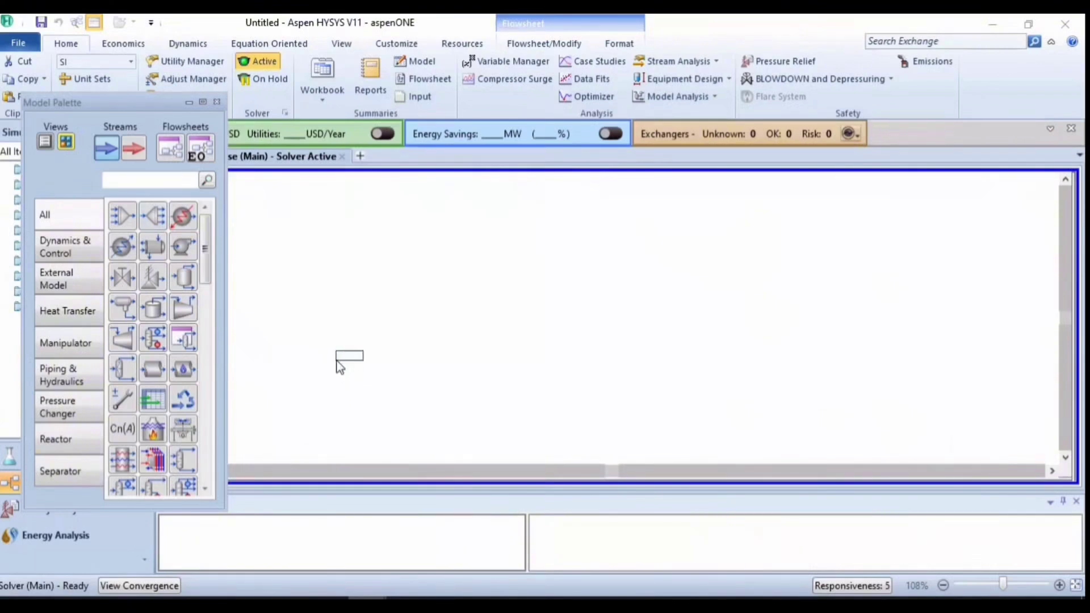
left_click(335, 363)
double_click(107, 146)
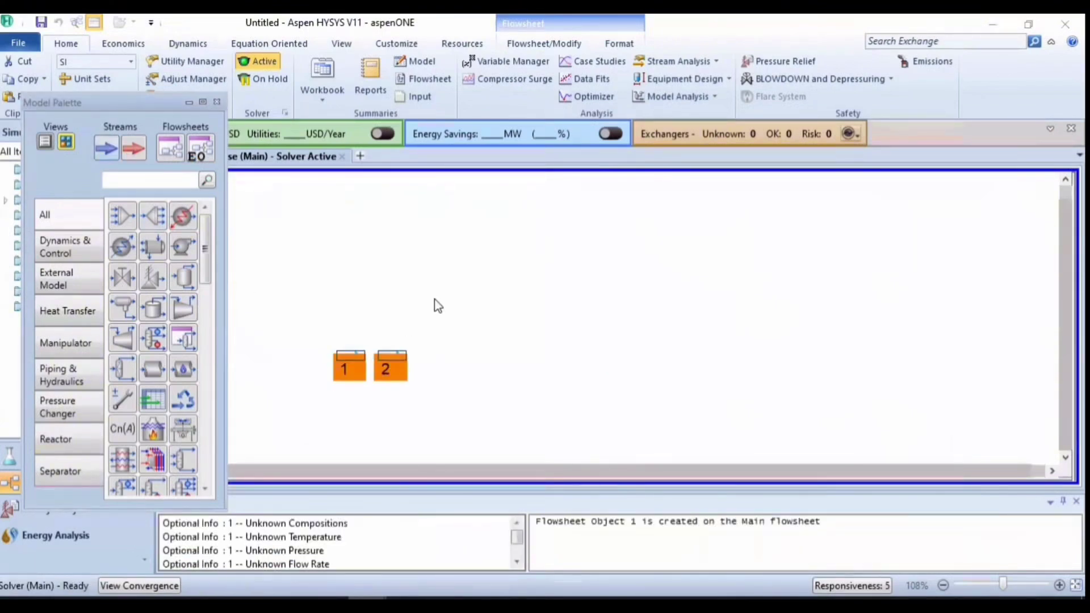
left_click(625, 178)
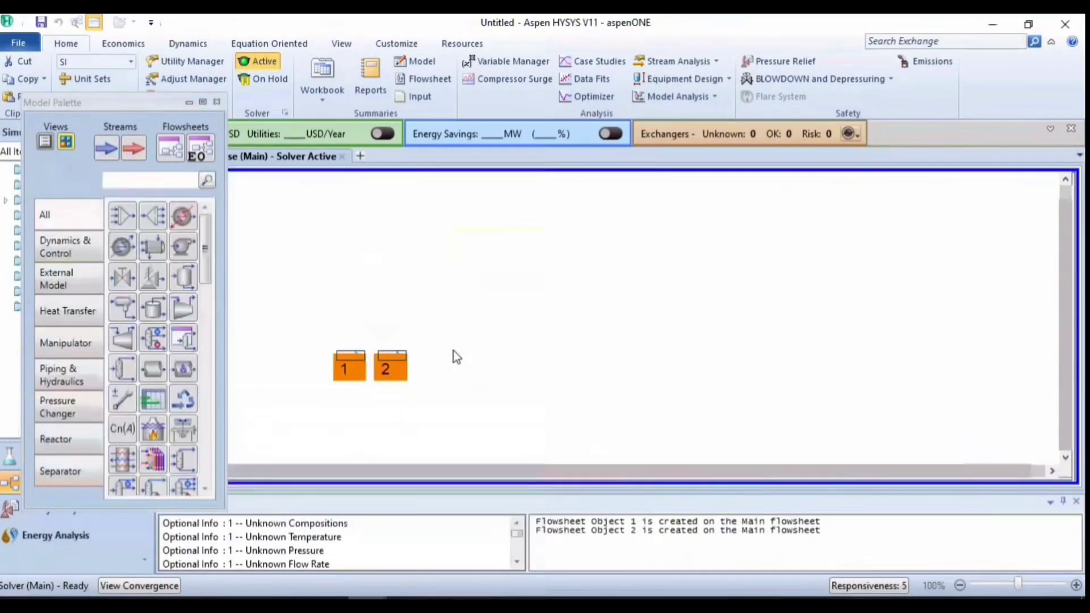
left_click_drag(390, 356, 375, 288)
left_click(454, 317)
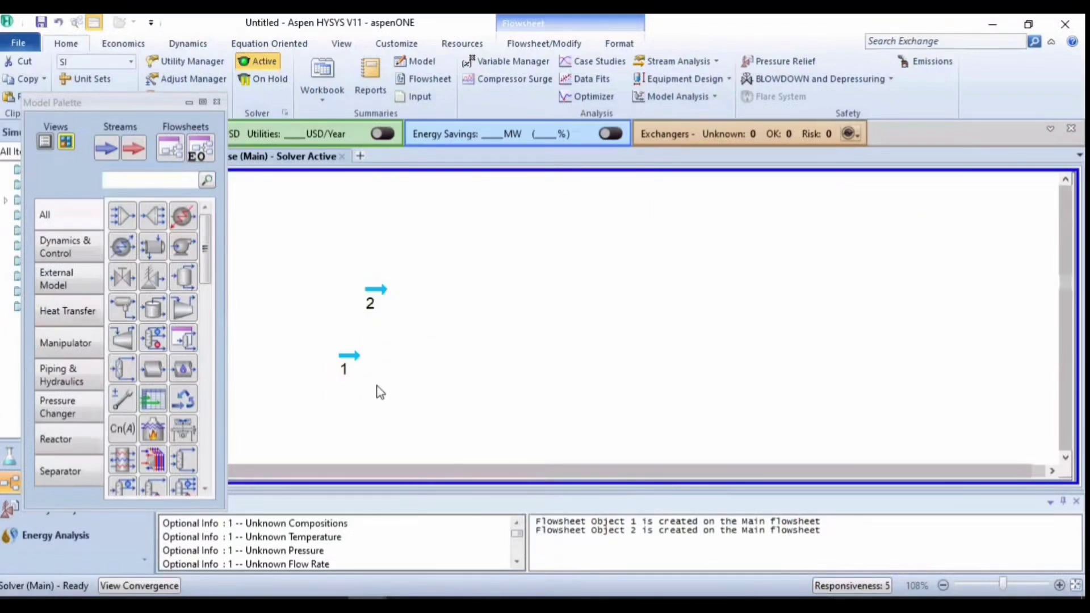
Rename material stream 1 to Benzene.
left_click(347, 370)
double_click(347, 372)
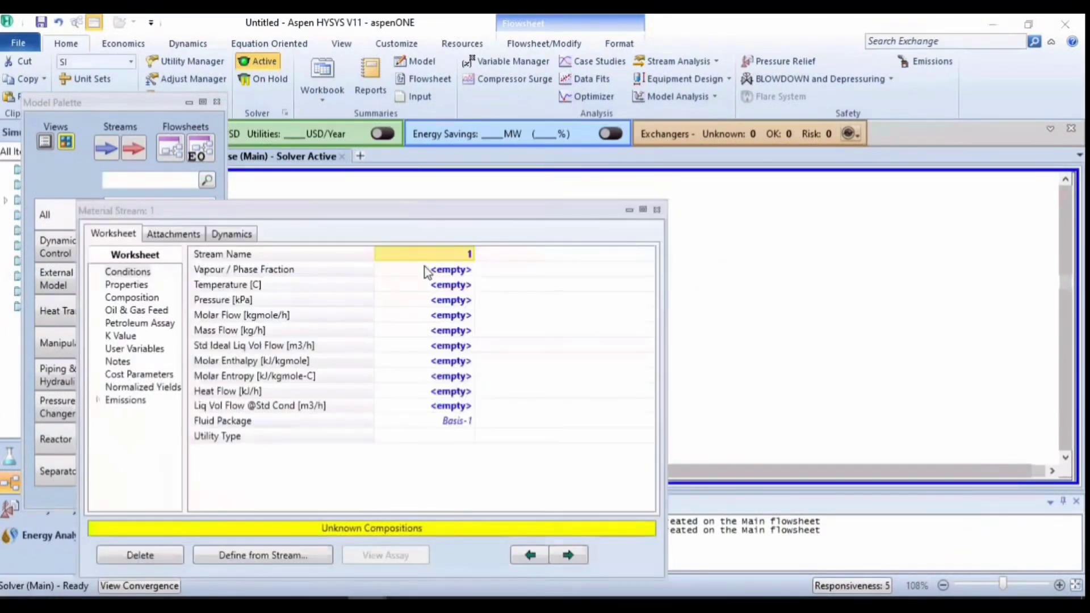
left_click(452, 248)
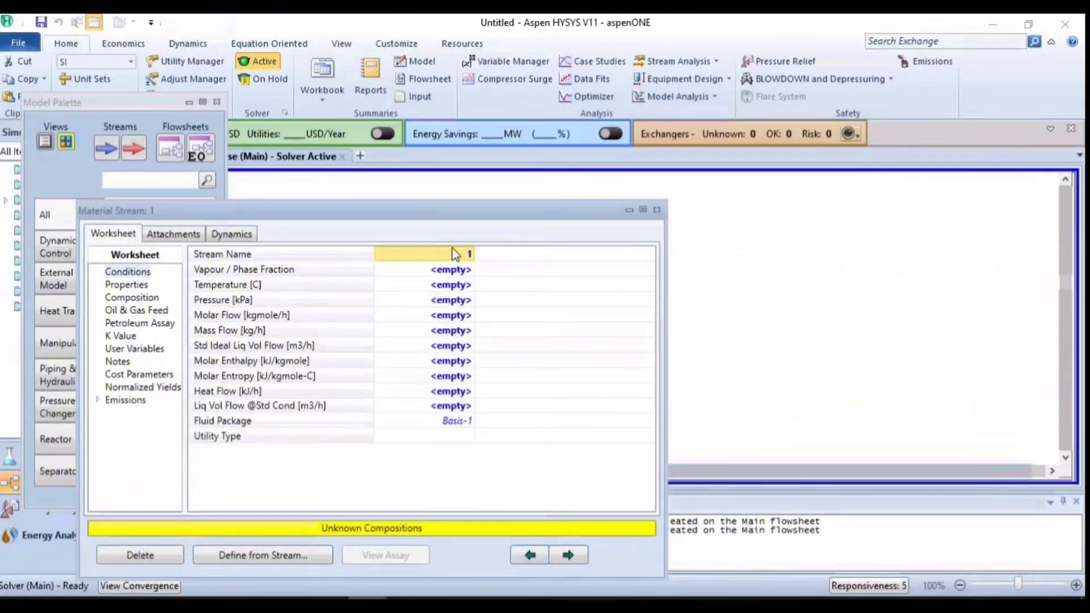
key("BackSpace")
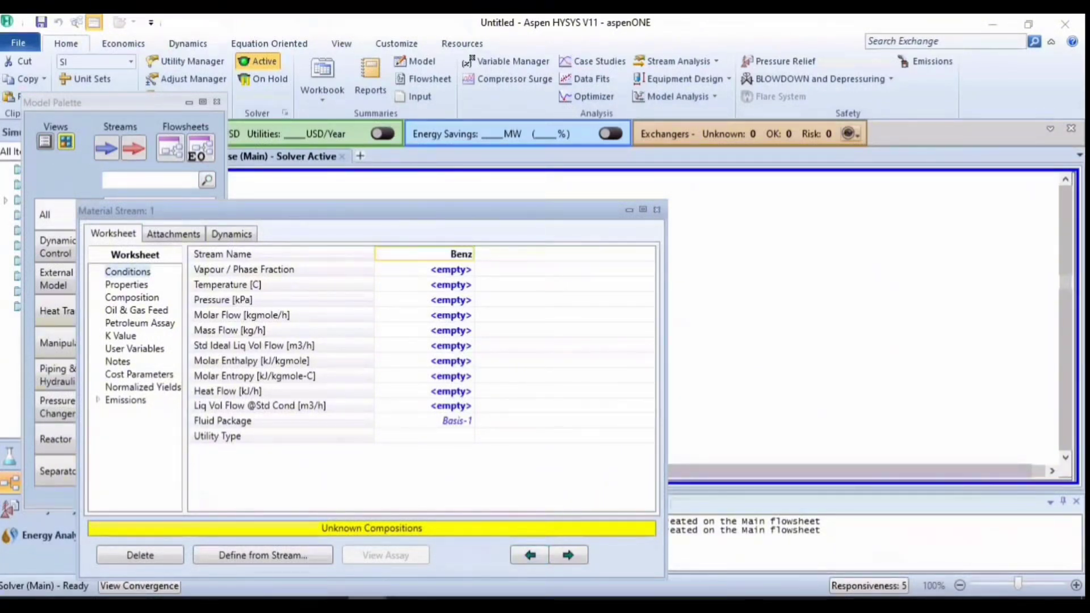
type("Benzene")
left_click(435, 176)
Check the benzene conditions in the problem notes and set the Benzene stream's temperature to 90 °C and pressure to 400 kPa.
left_click(406, 604)
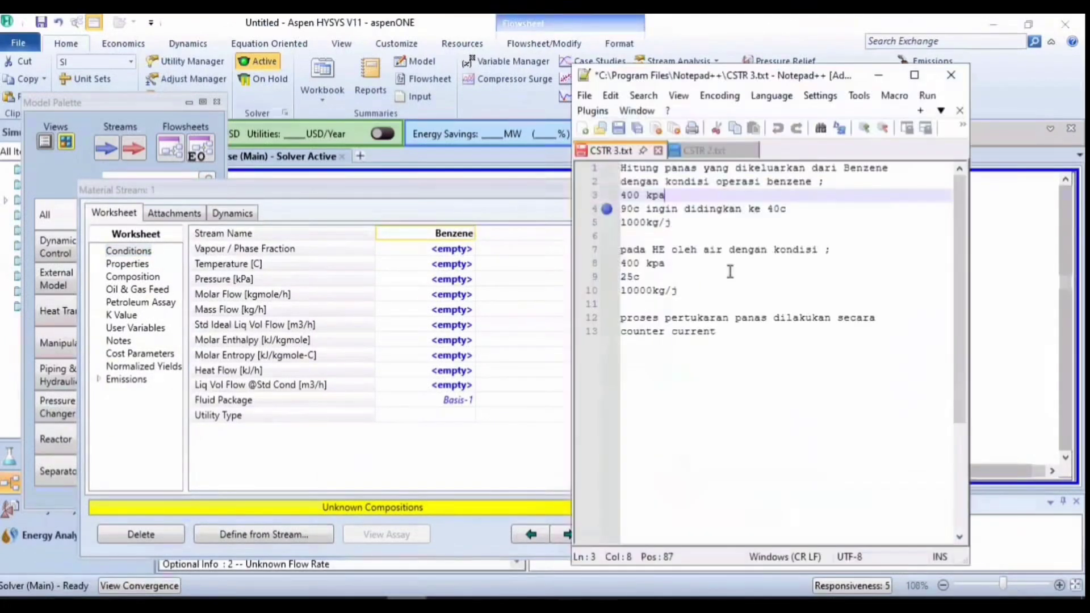
left_click(705, 205)
left_click(703, 199)
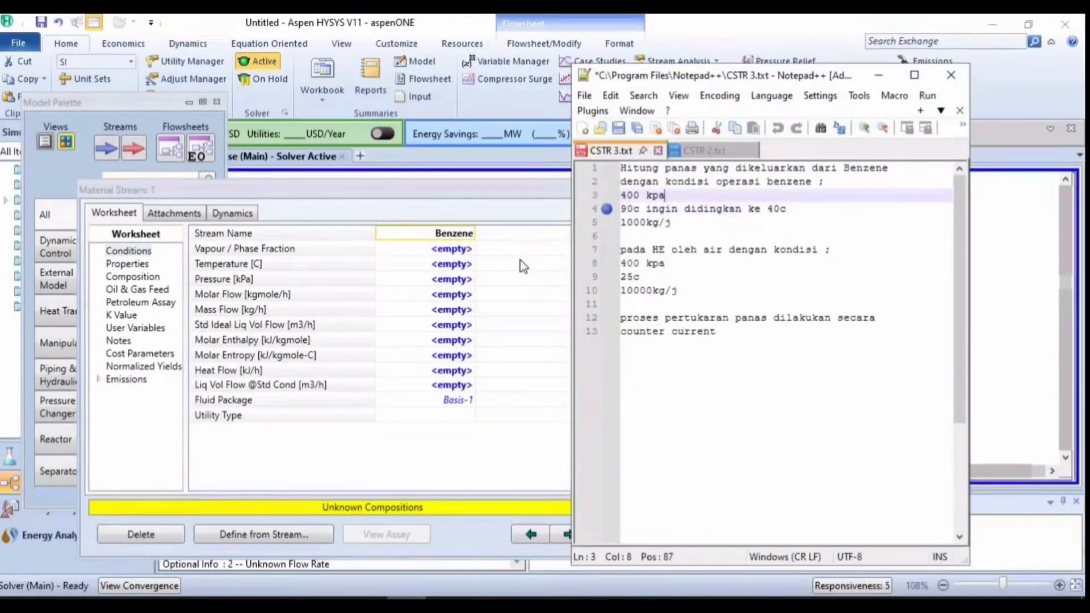
left_click(460, 268)
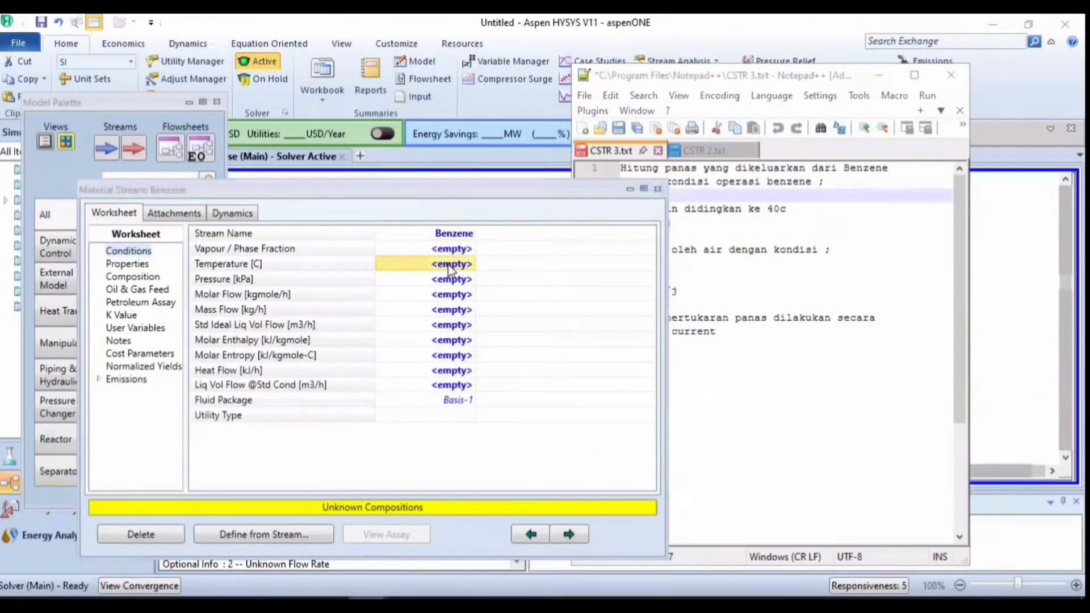
type("90")
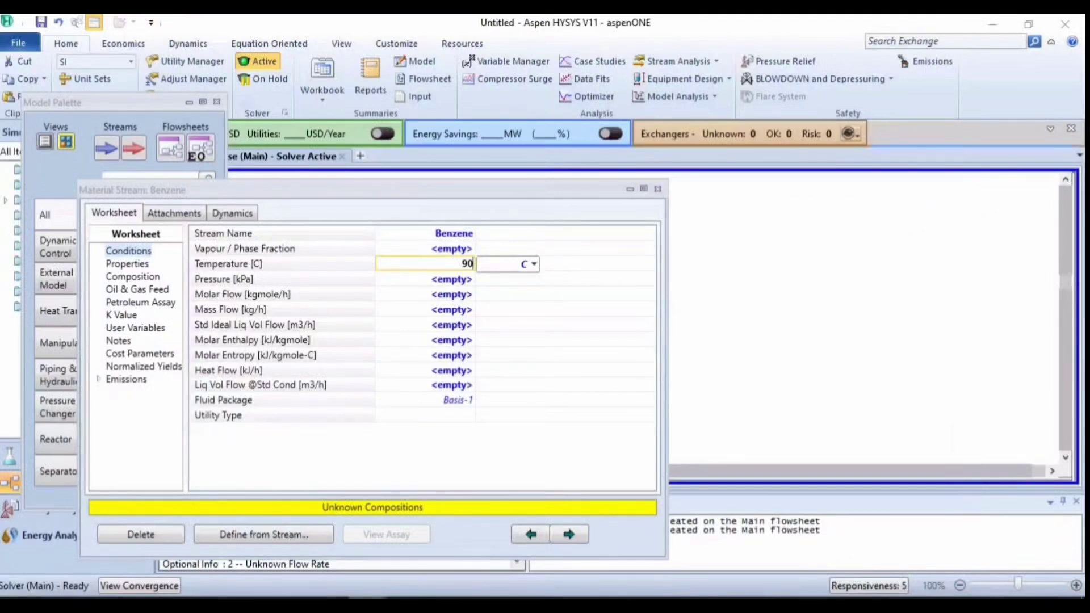
key("Return")
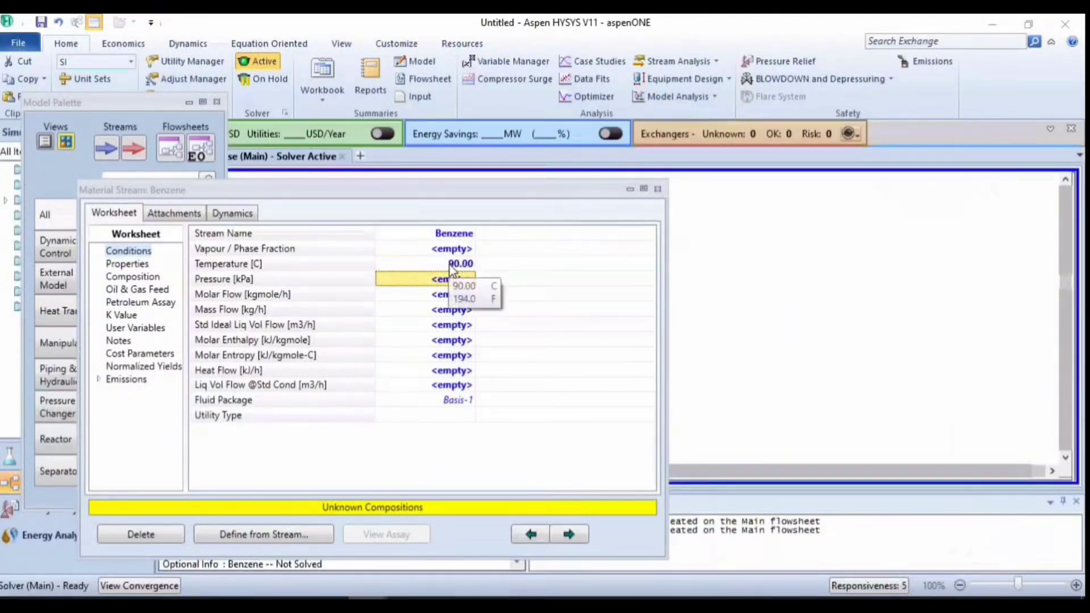
type("100.0")
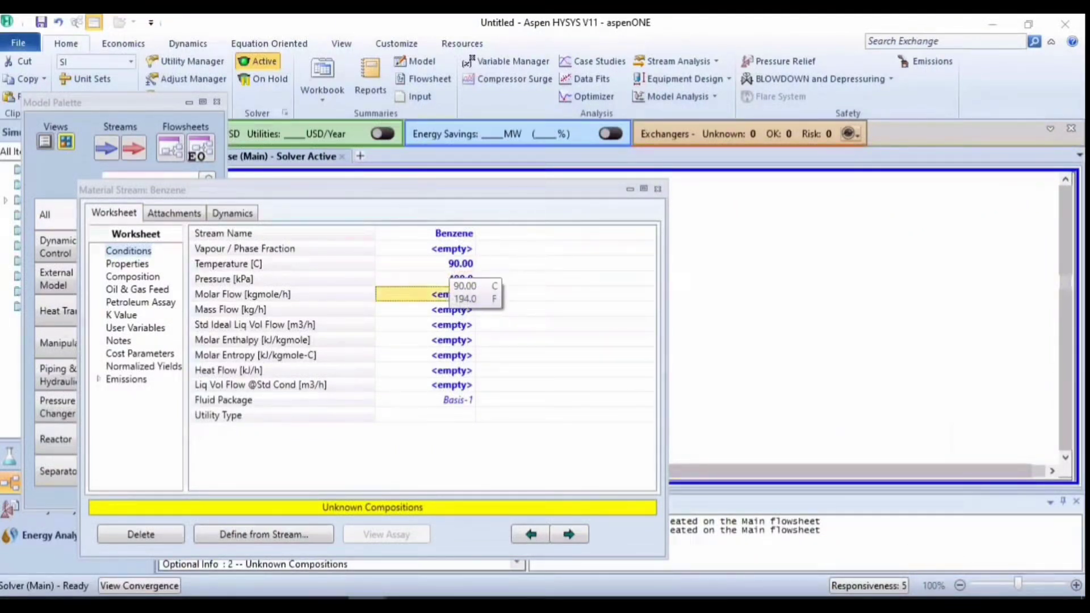
key("Return")
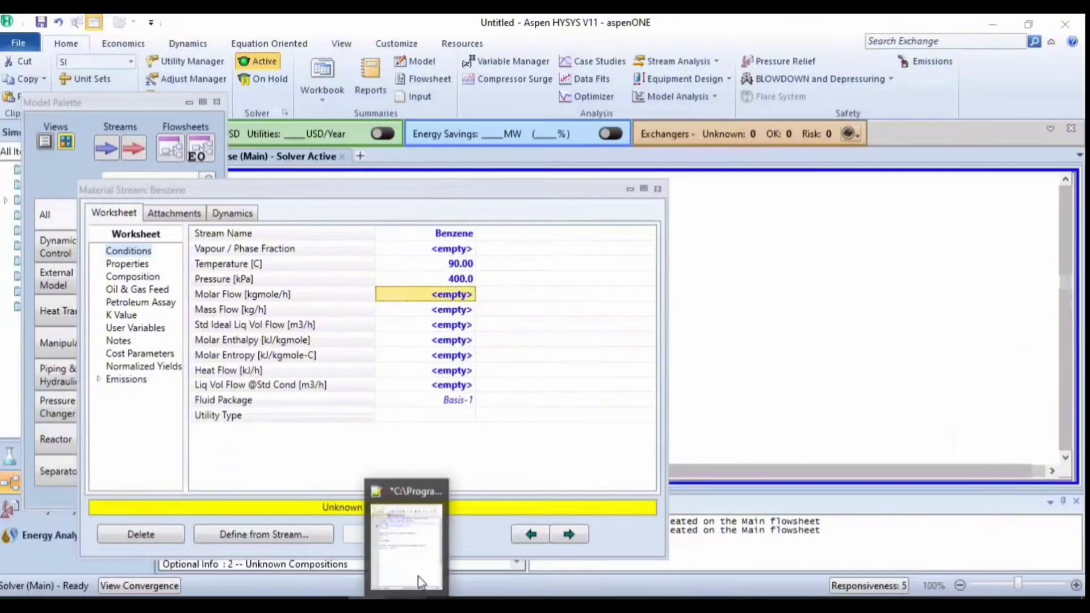
Look up the benzene flow rate in the notes and set the Benzene stream's mass flow to 1000 kg/h.
left_click(417, 576)
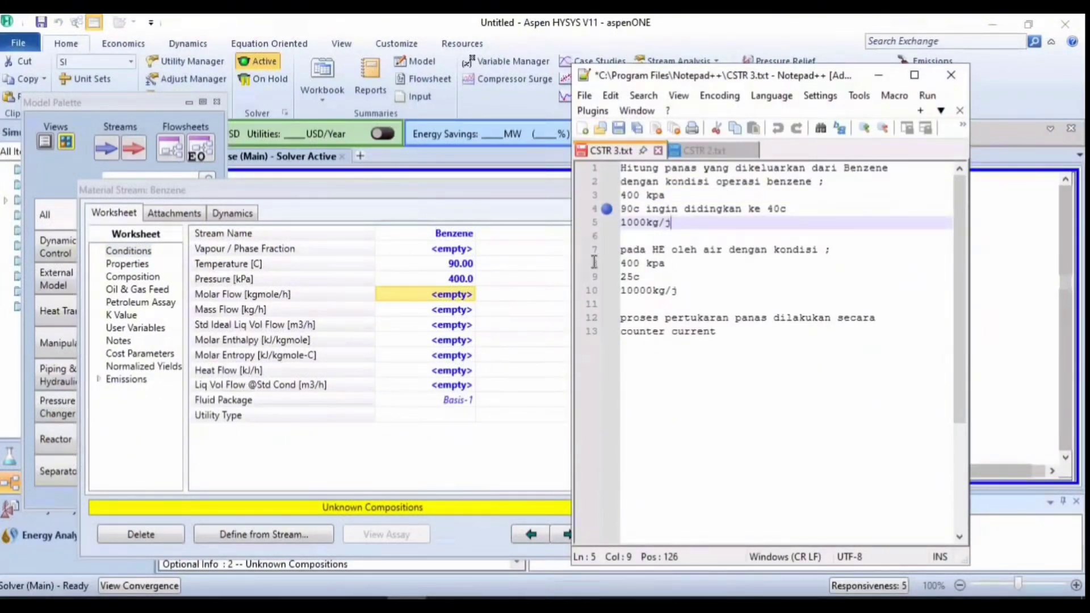
left_click(452, 313)
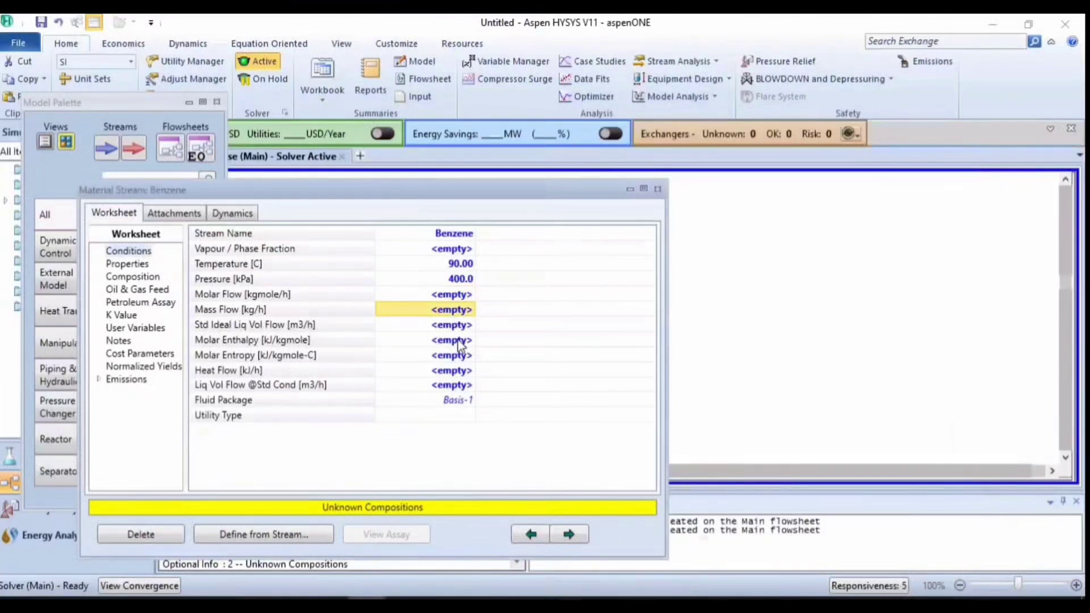
type("1000")
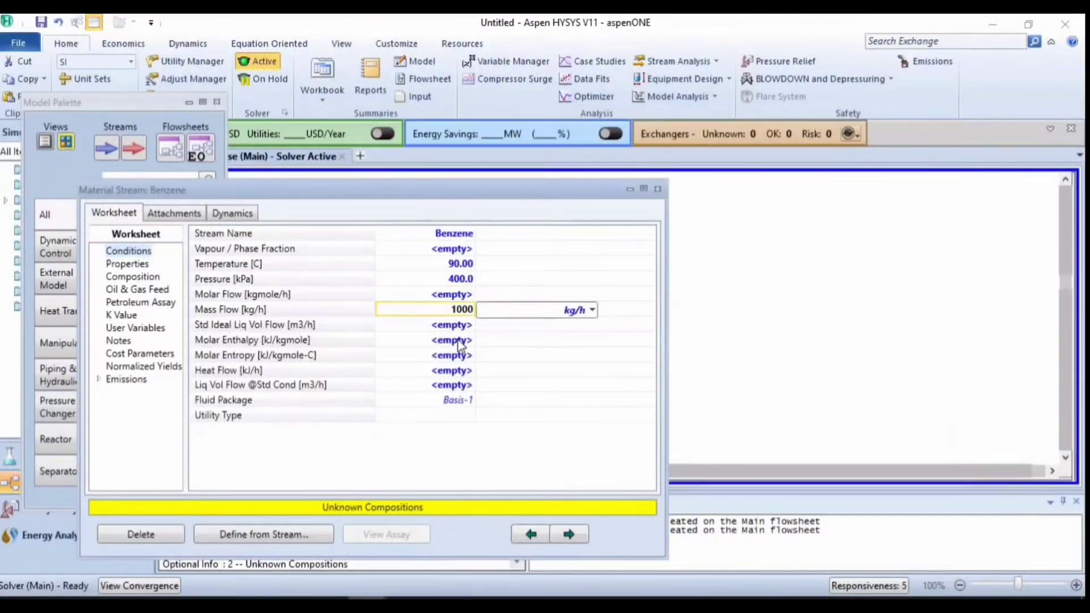
key("Return")
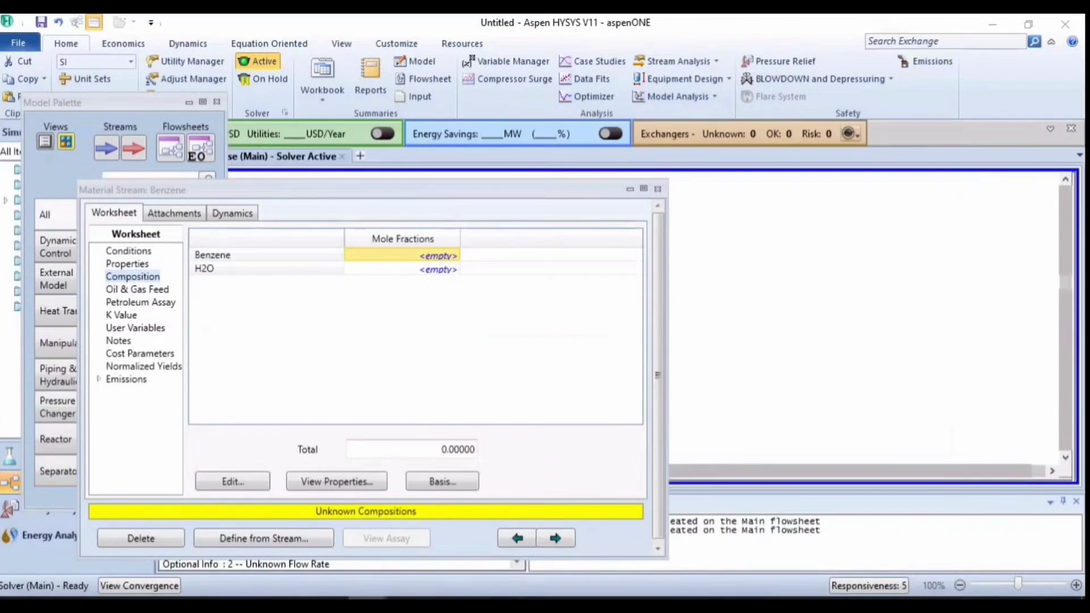
Define the Benzene stream's composition with mole fractions of 1 for benzene and 0 for H2O, and close the stream.
type("1")
key("Return")
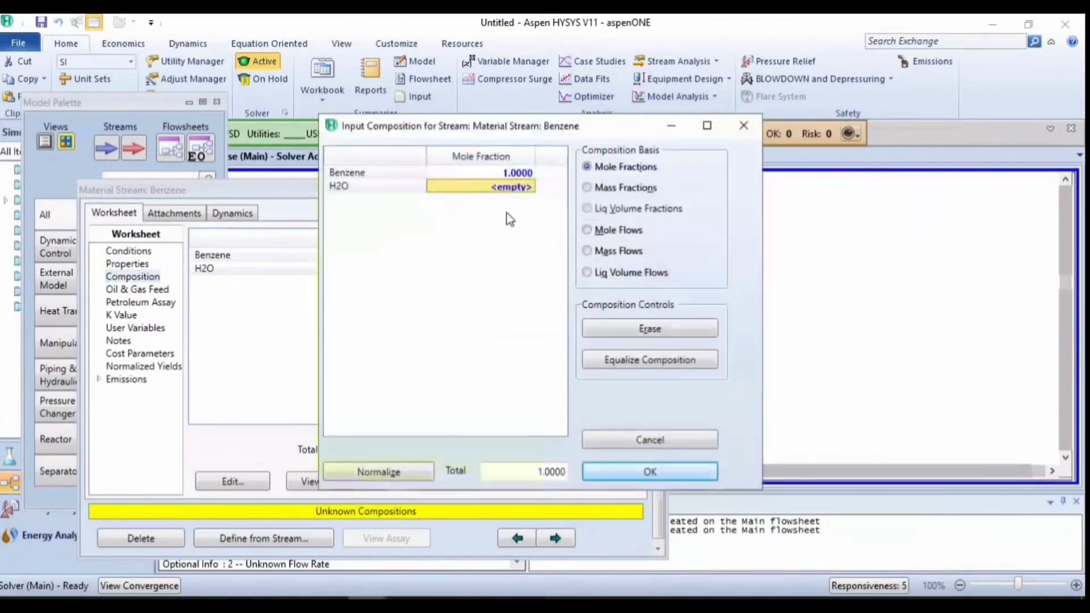
type("0")
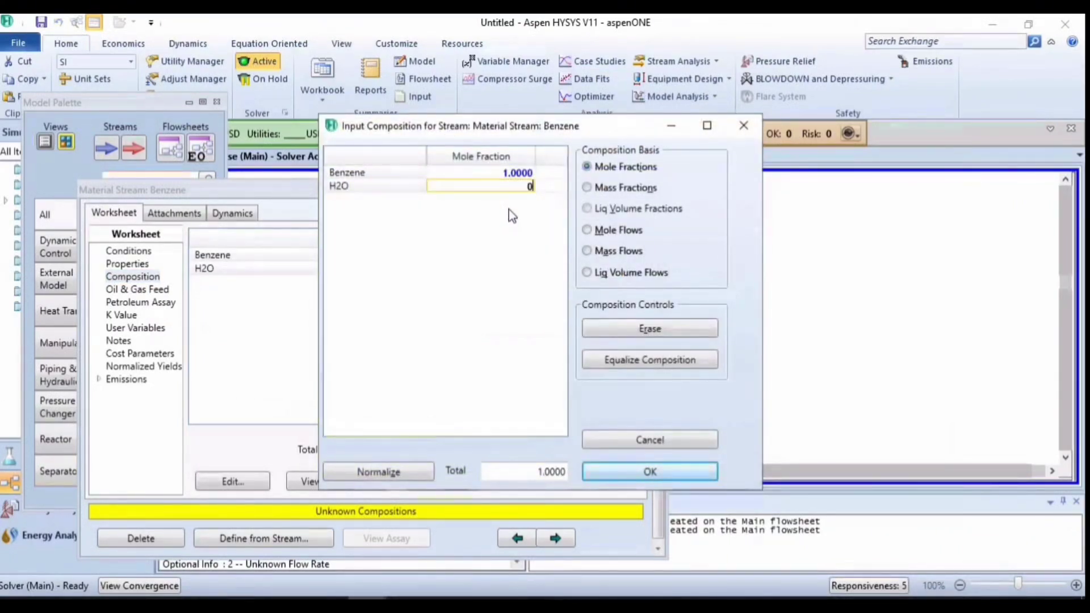
key("Return")
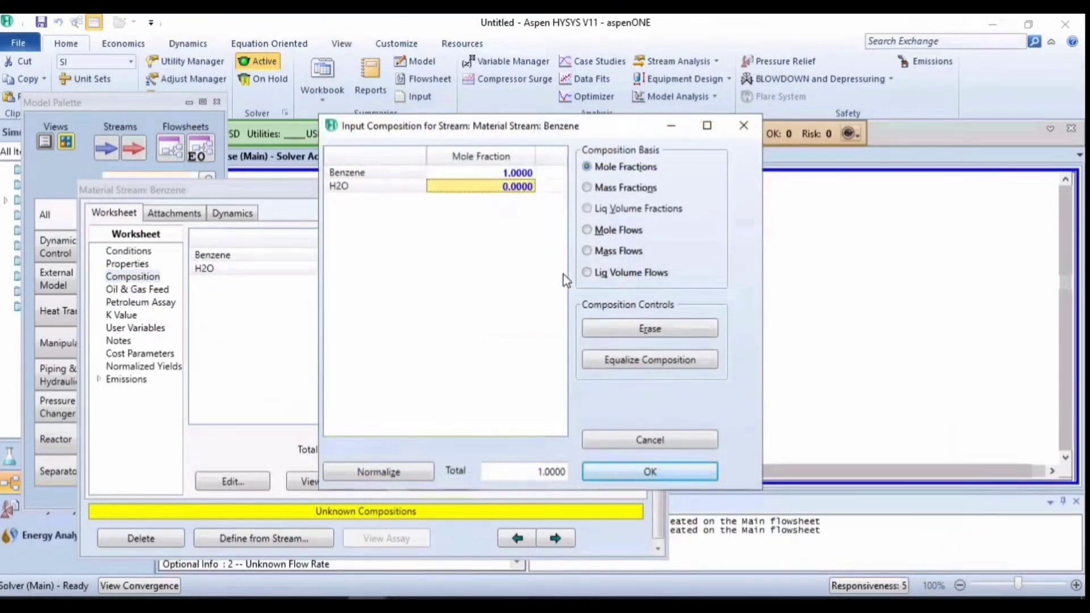
left_click(680, 470)
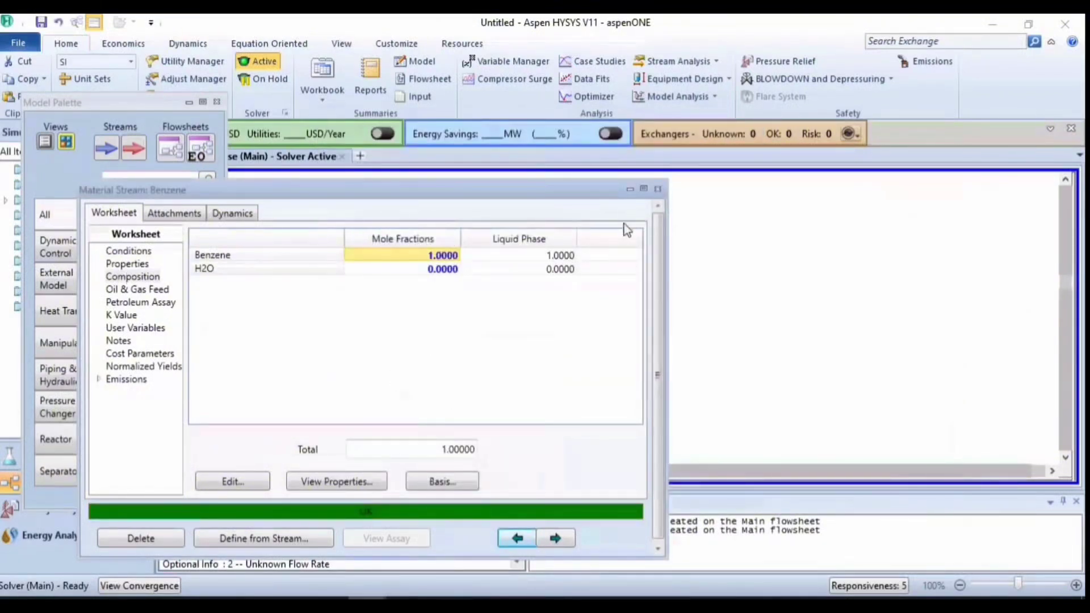
left_click(654, 190)
Open material stream 2 from the flowsheet and rename it to Water.
left_click(388, 305)
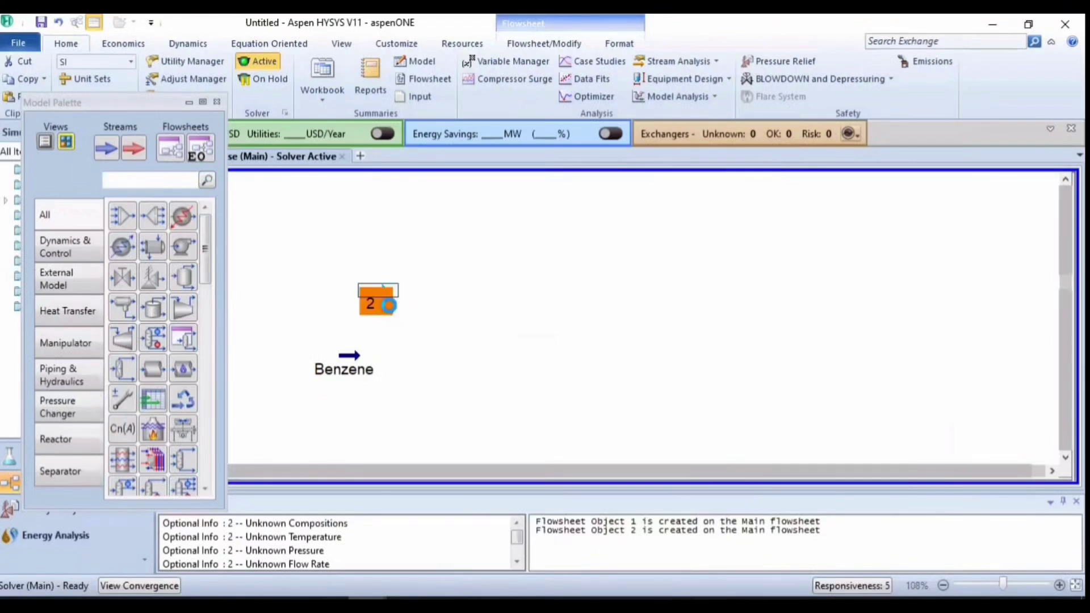
double_click(376, 295)
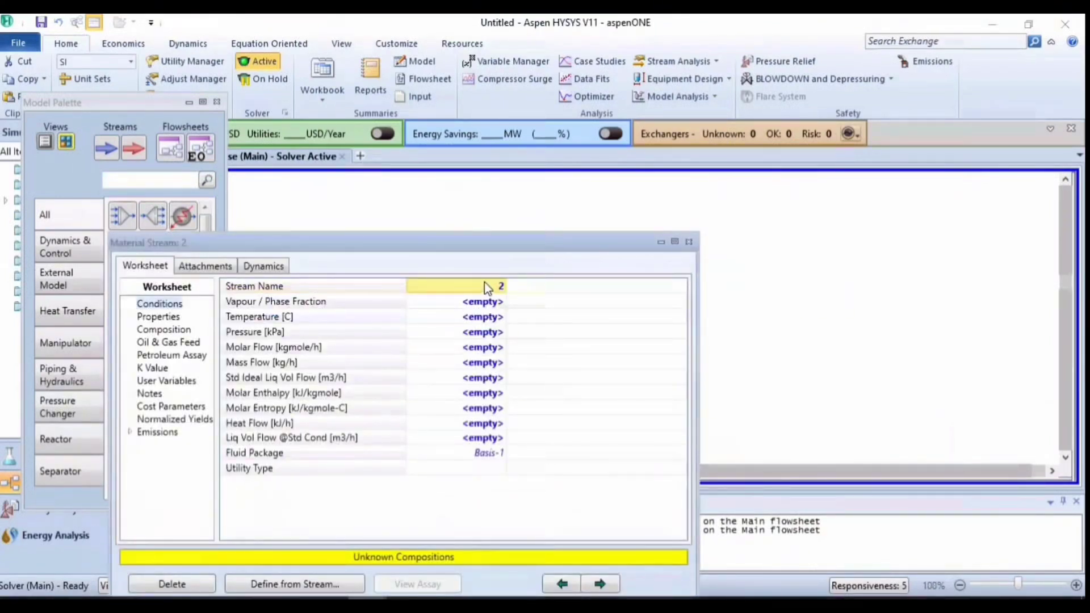
key("BackSpace")
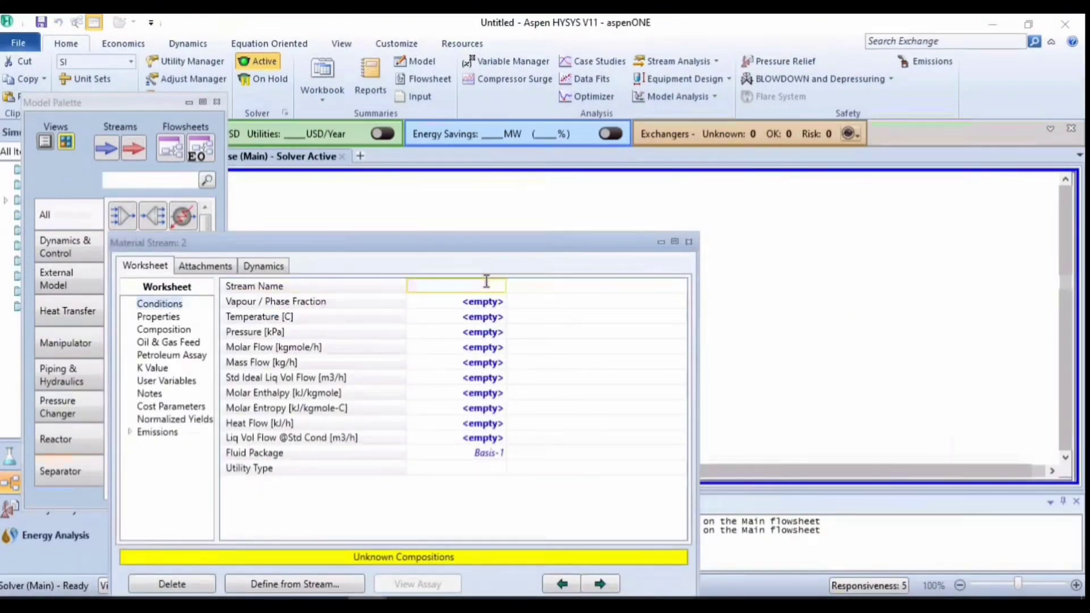
type("Water")
left_click_drag(429, 246, 430, 236)
left_click(413, 203)
Consult the notes for the water conditions and set the Water stream's temperature to 25 °C and pressure to 400 kPa.
key("alt+Tab")
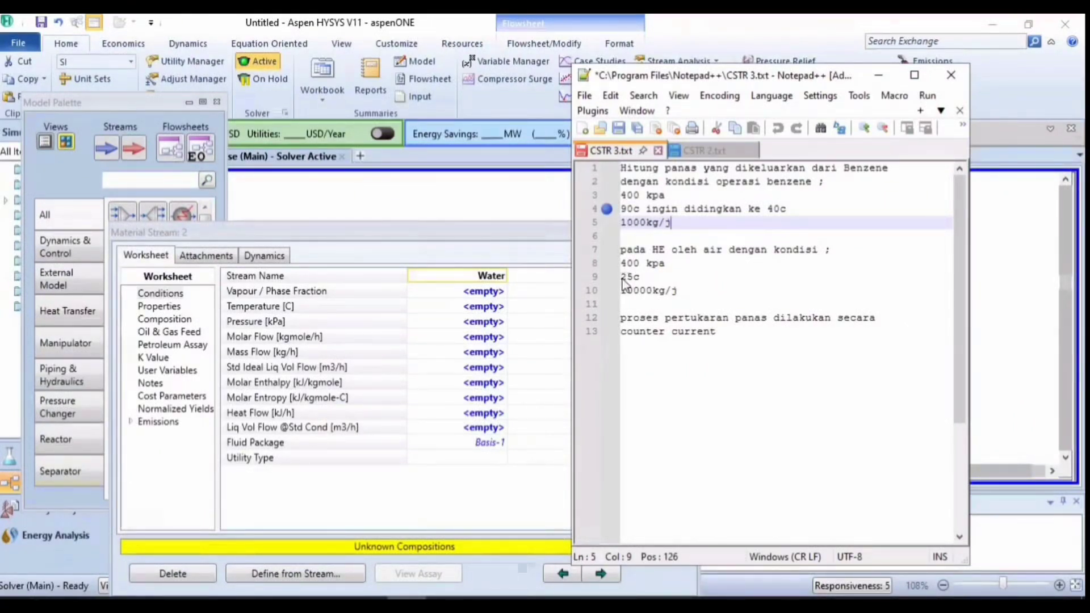
left_click(476, 309)
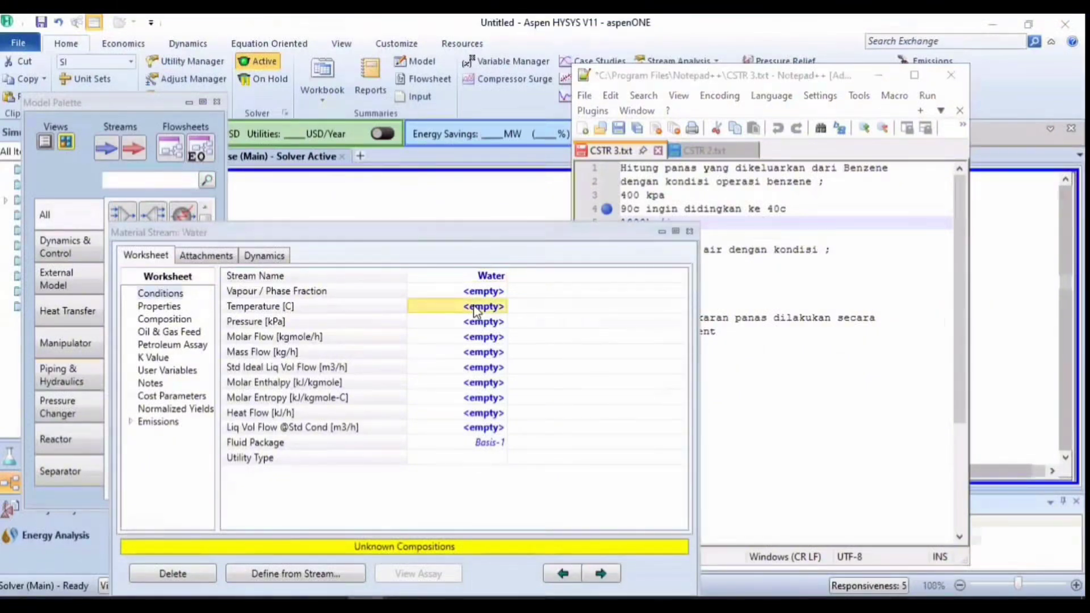
type("25")
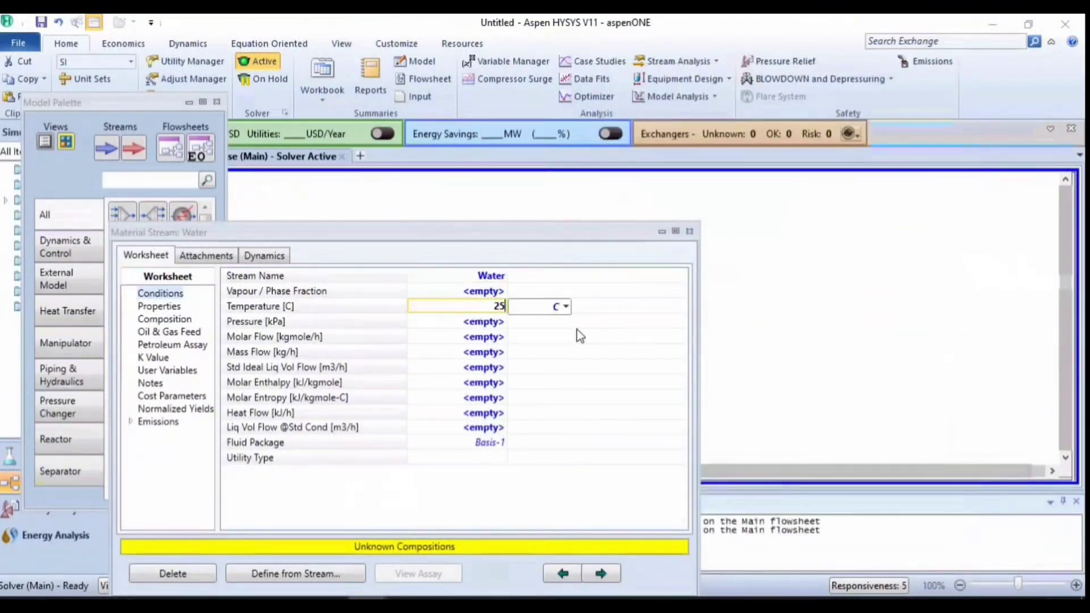
key("Return")
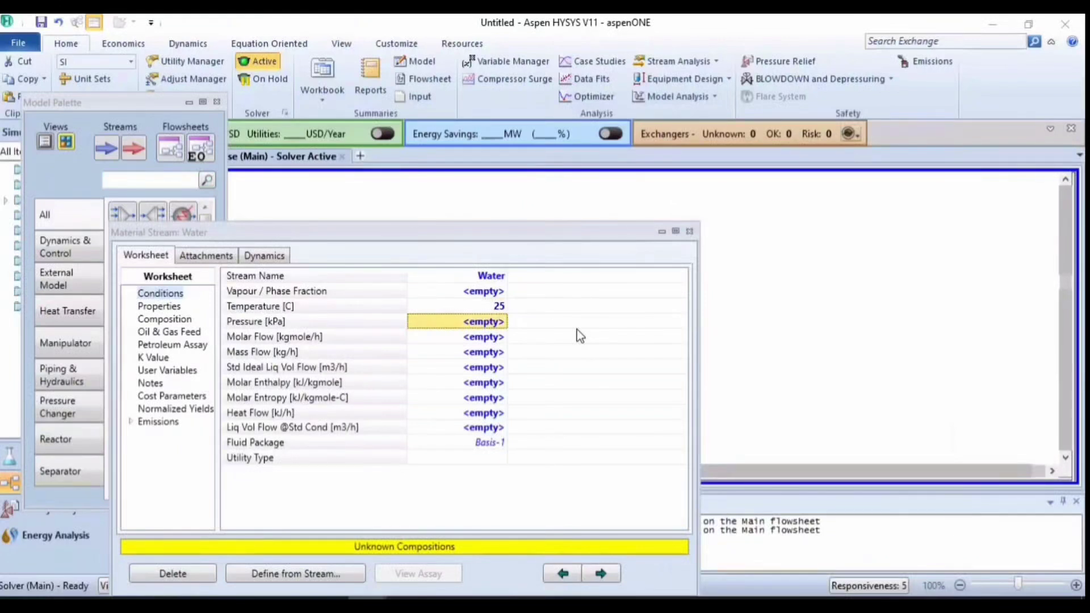
type("40")
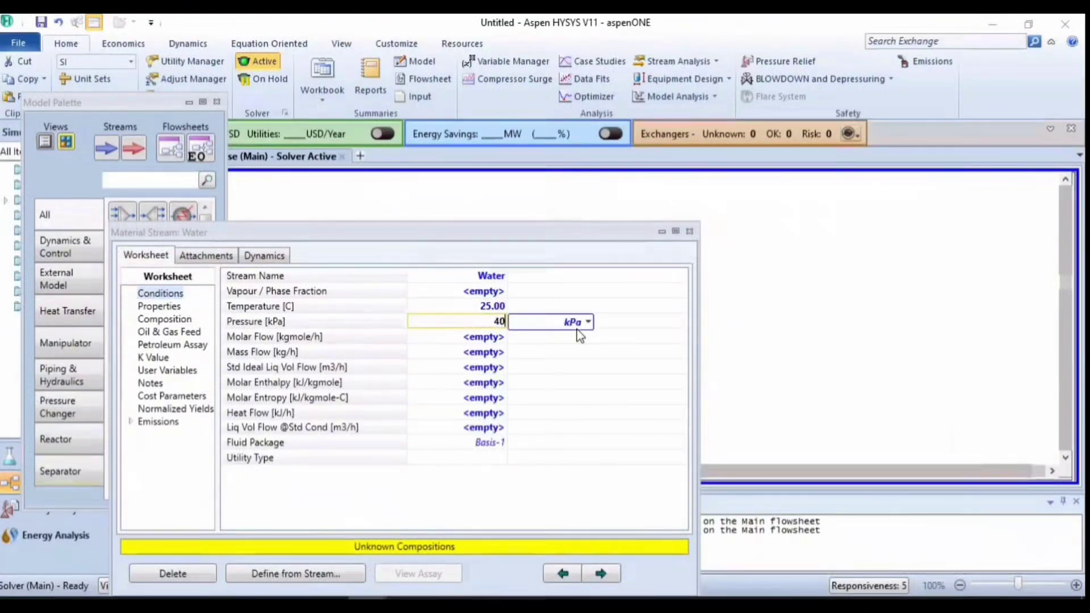
type("0")
key("Return")
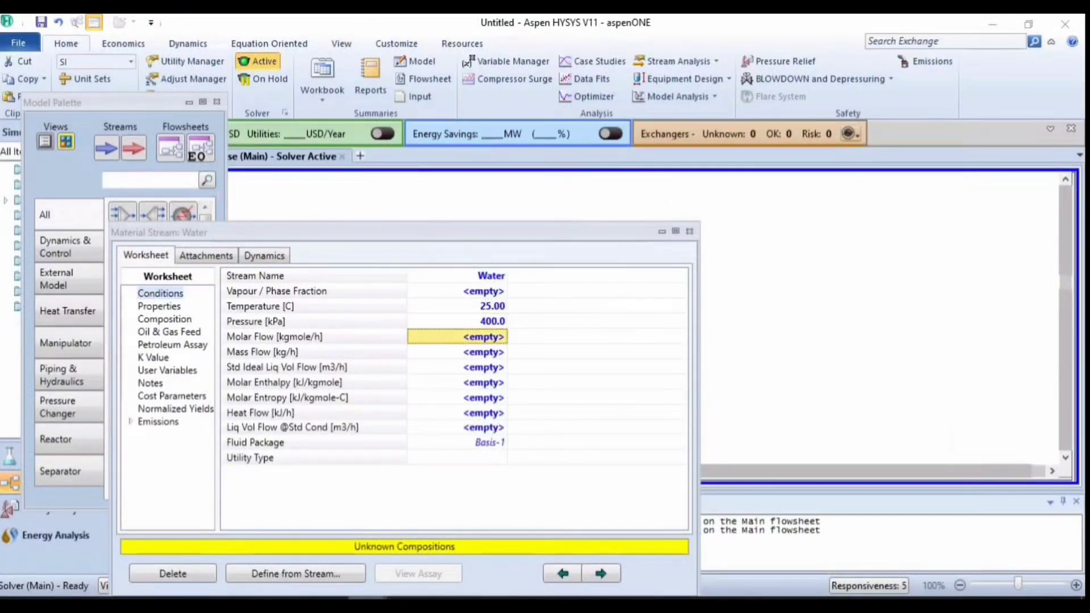
Look up the water flow rate in the notes and set the Water stream's mass flow to 10000 kg/h.
key("alt+Tab")
left_click(706, 297)
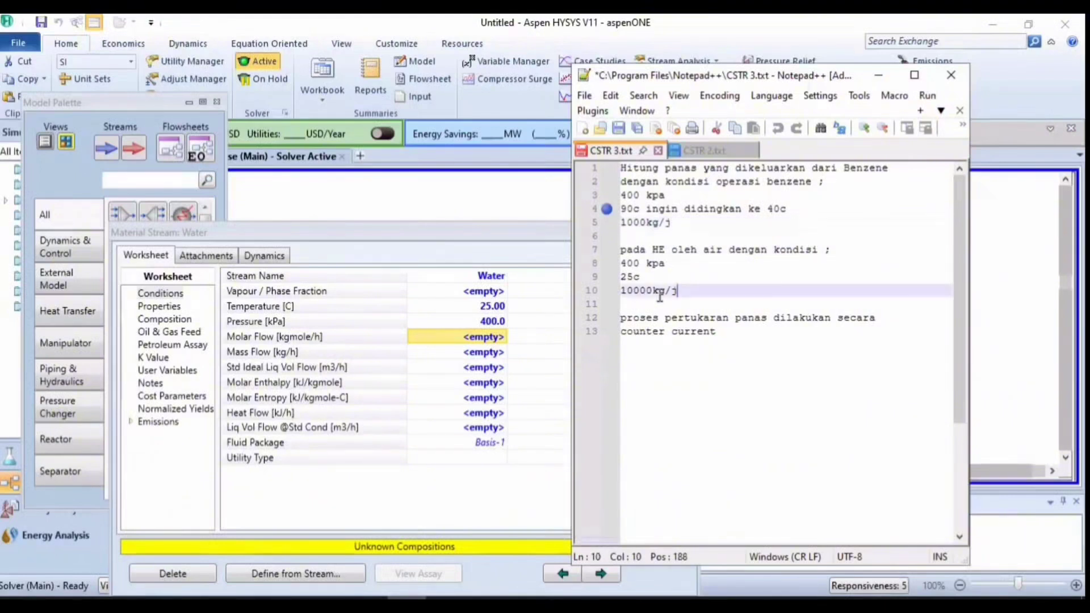
left_click_drag(678, 290, 612, 290)
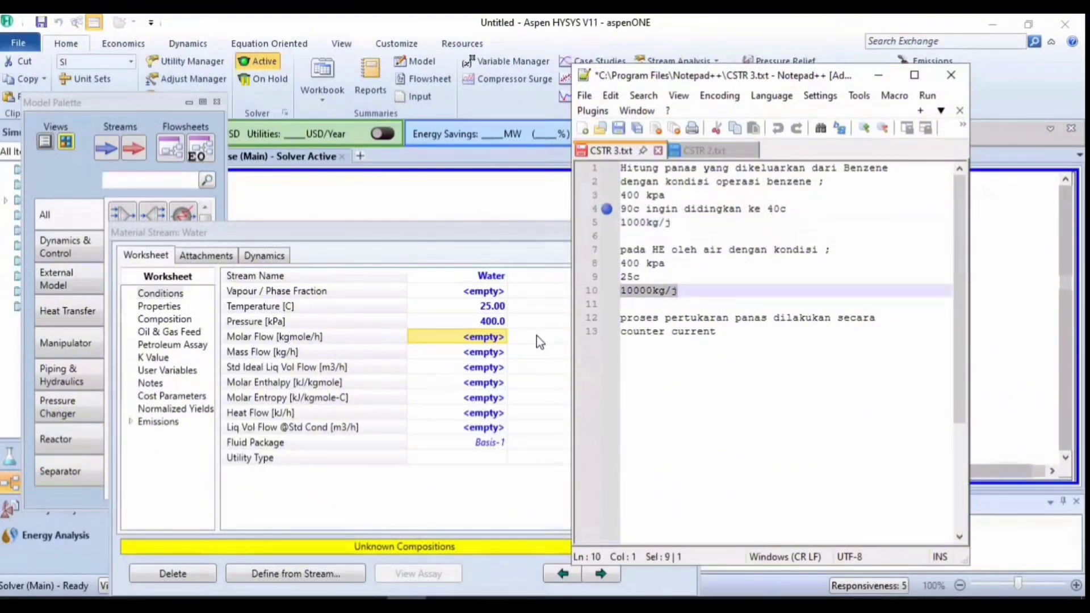
left_click(491, 353)
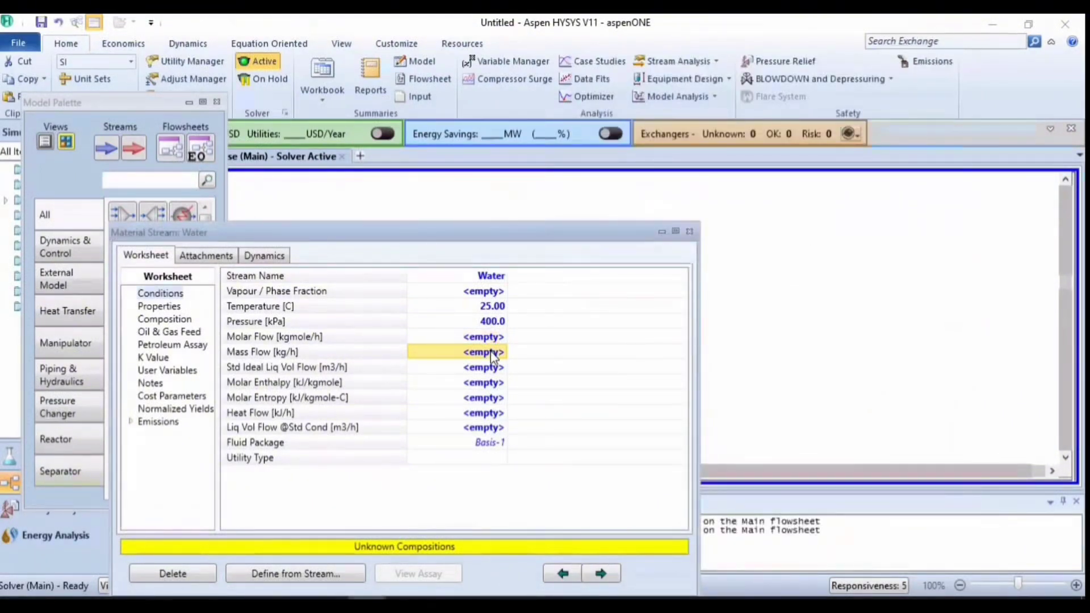
type("10000")
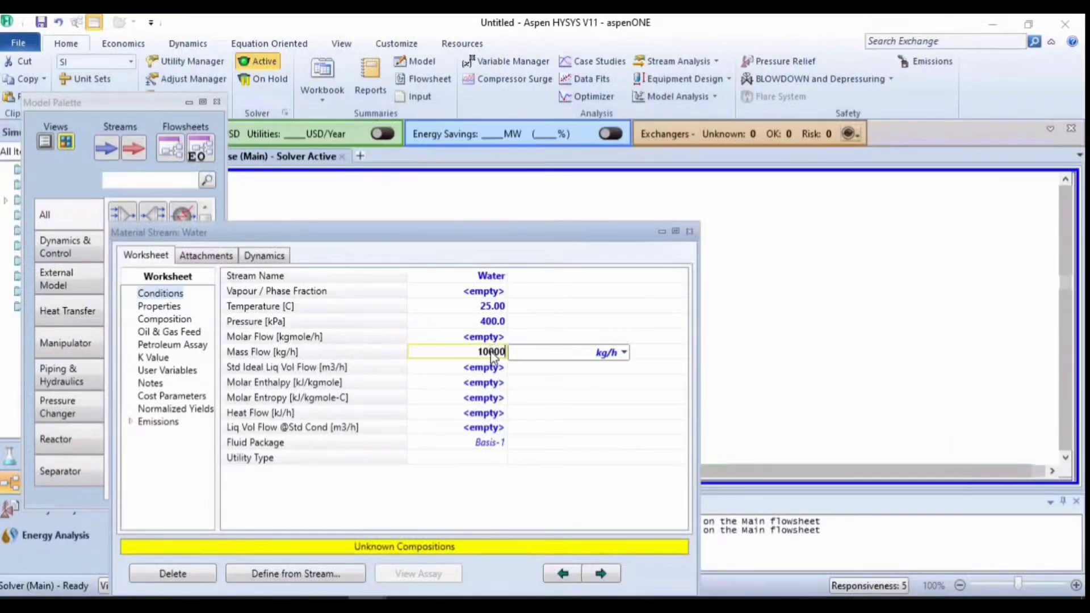
key("Return")
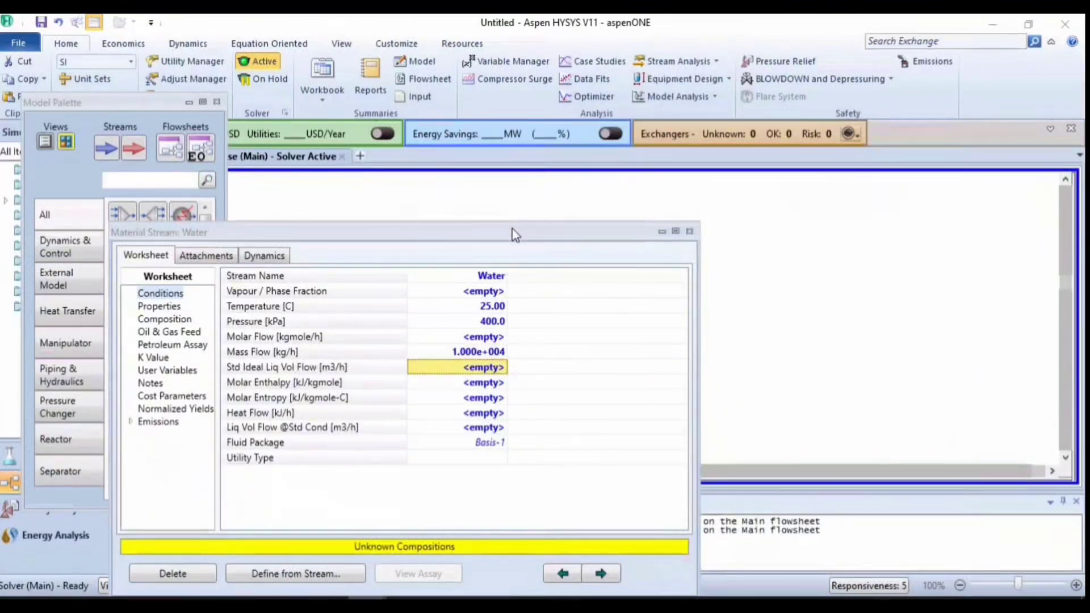
Define the Water stream's composition with mole fractions of 1 for H2O and 0 for benzene, and accept it.
left_click_drag(515, 235, 594, 129)
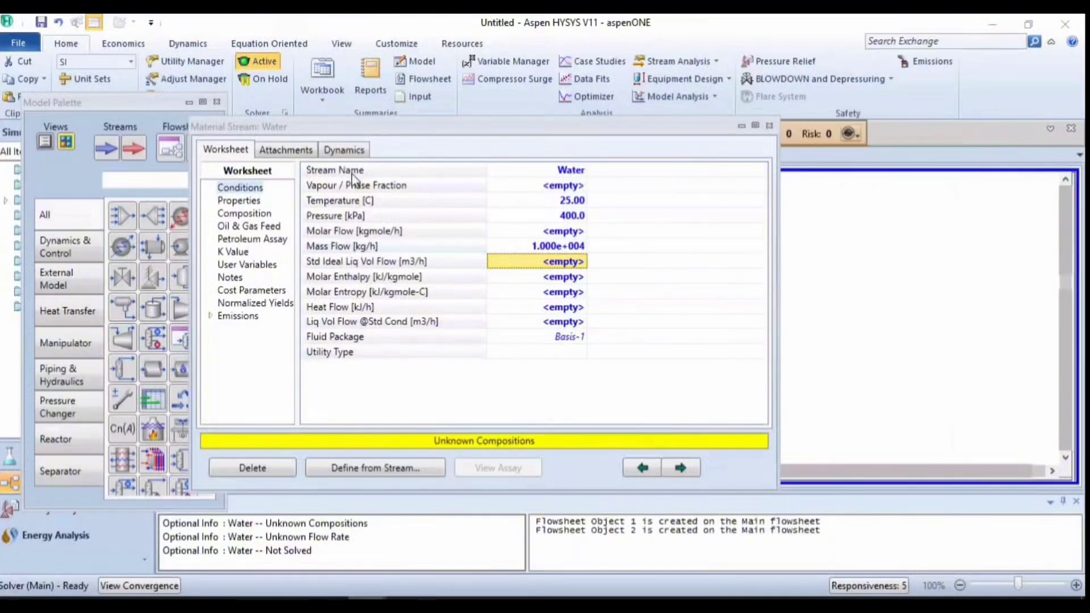
left_click(262, 215)
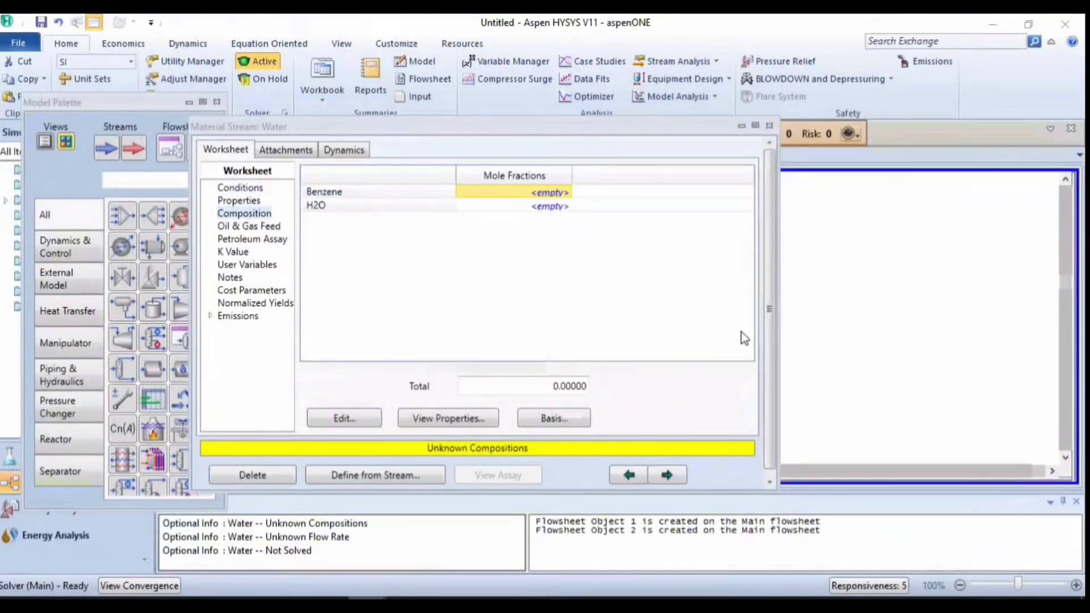
left_click(554, 211)
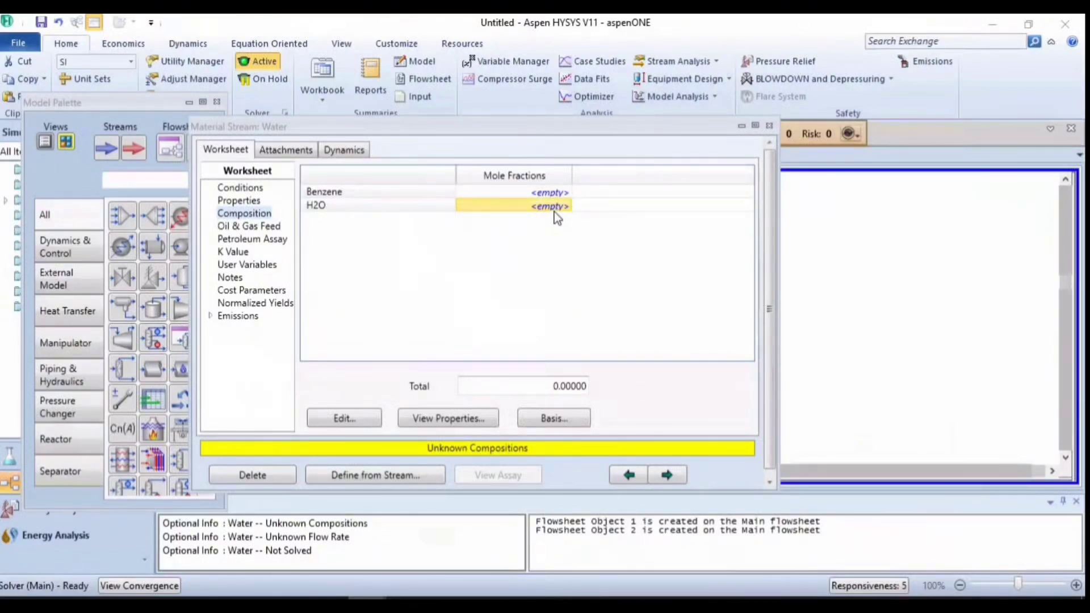
type("1")
key("Return")
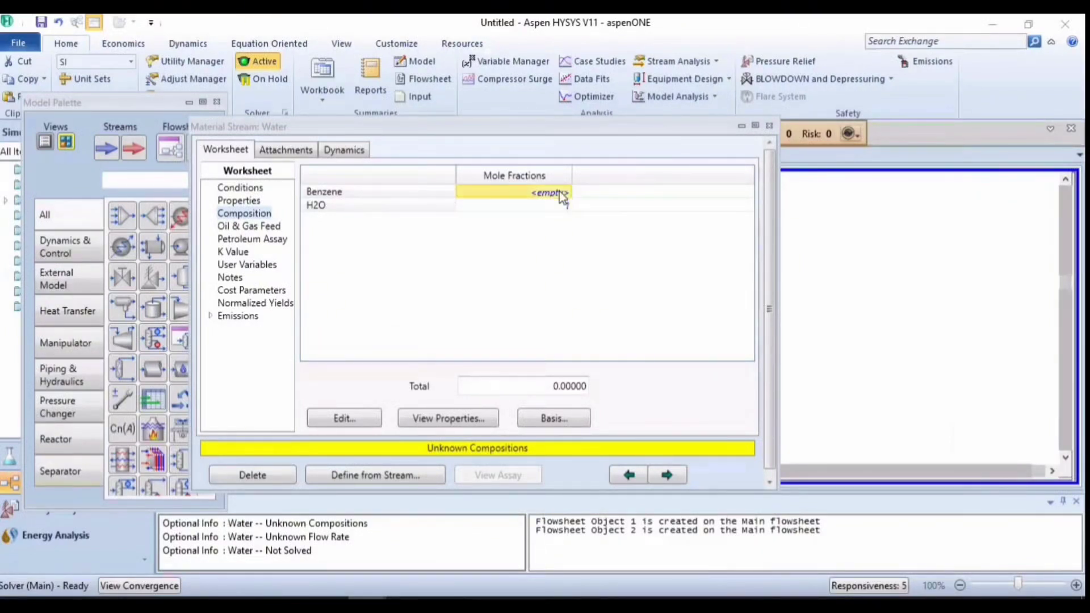
type("0")
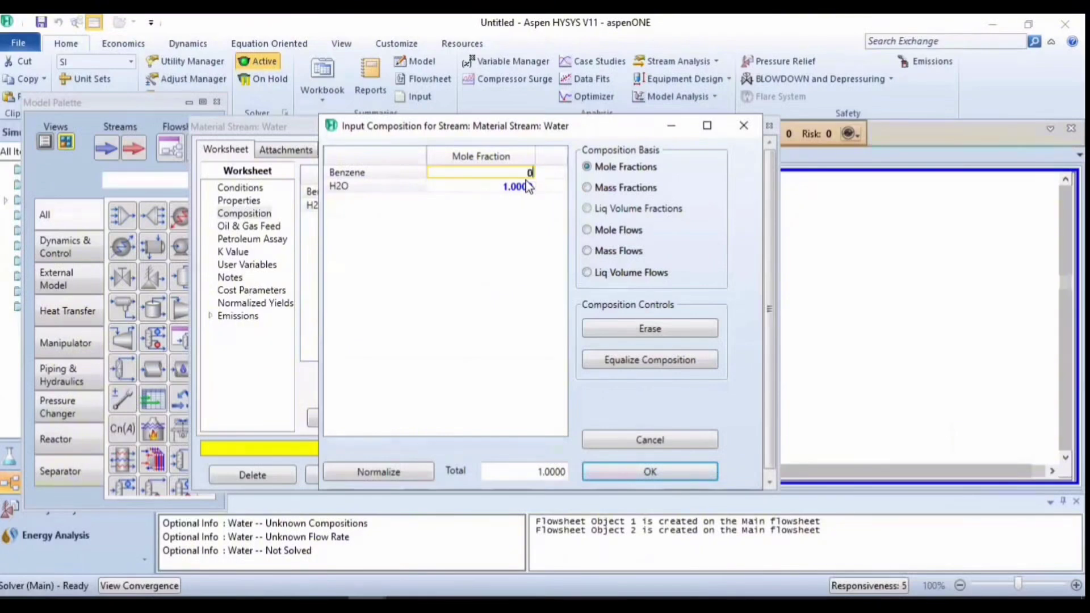
key("Return")
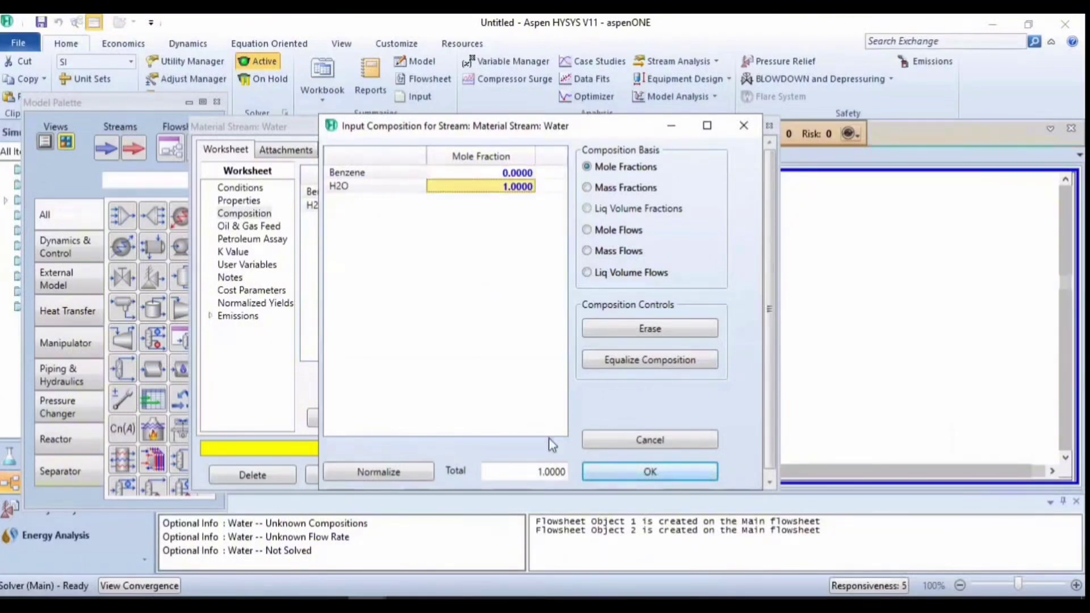
left_click(603, 473)
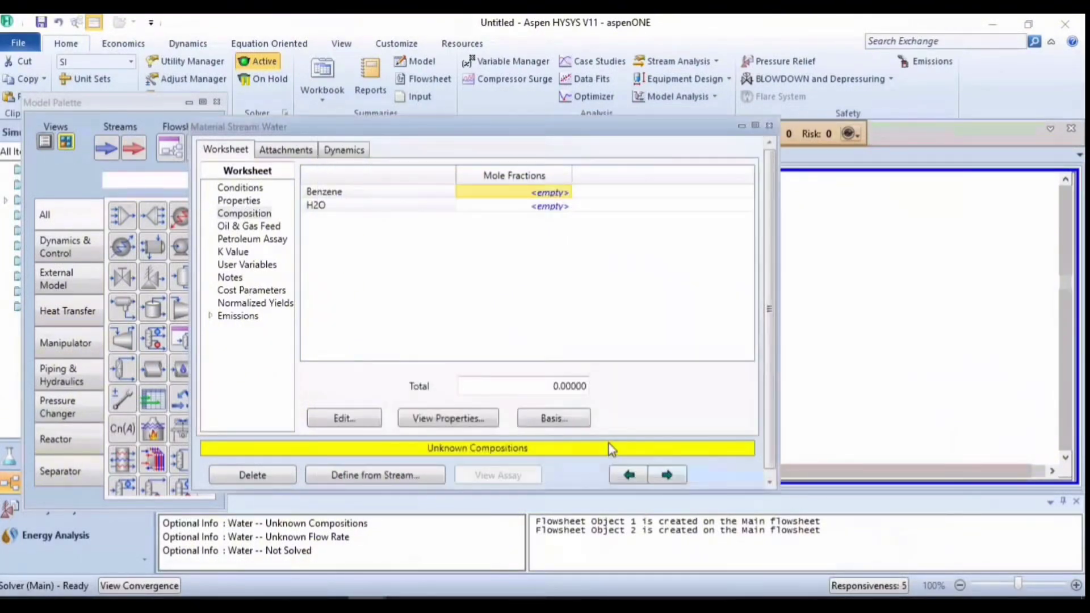
Close the Water stream, check the notes, and add a Heat Exchanger to the flowsheet beside the Water and Benzene streams.
left_click(769, 126)
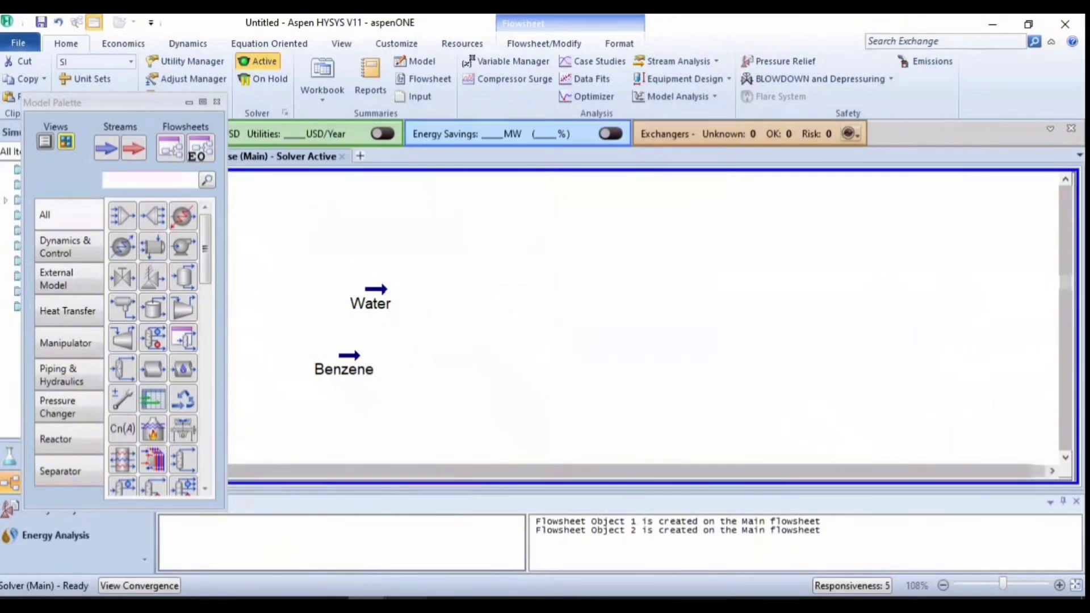
key("alt+Tab")
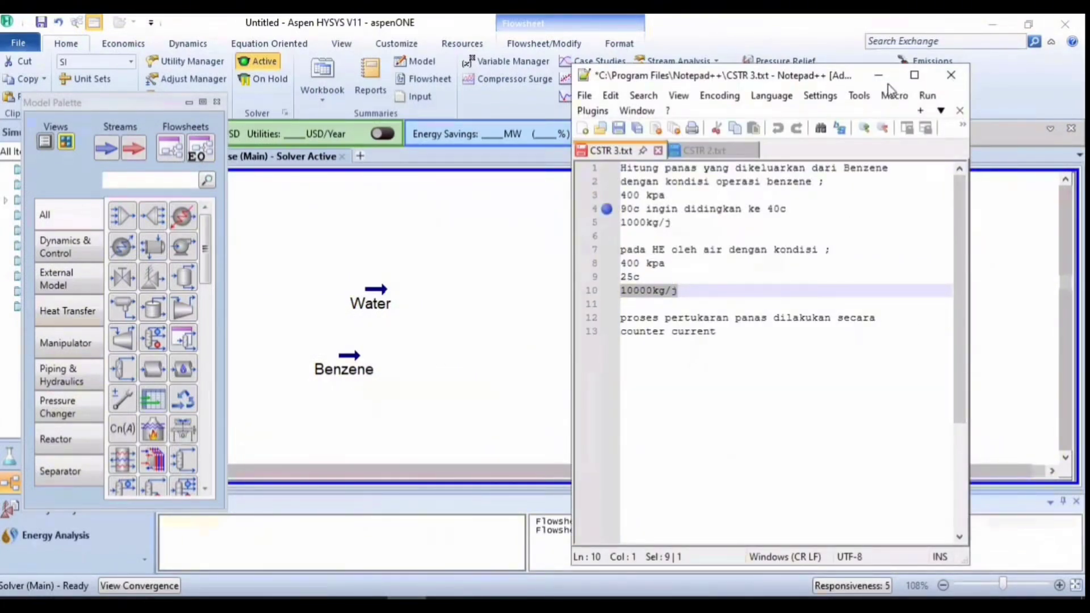
left_click(267, 325)
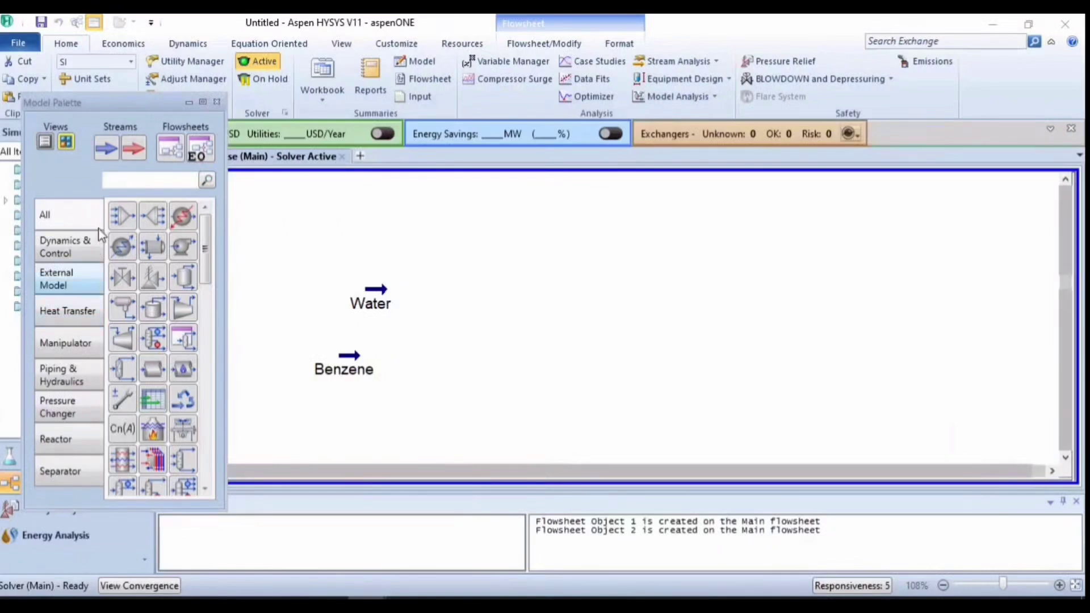
left_click(87, 310)
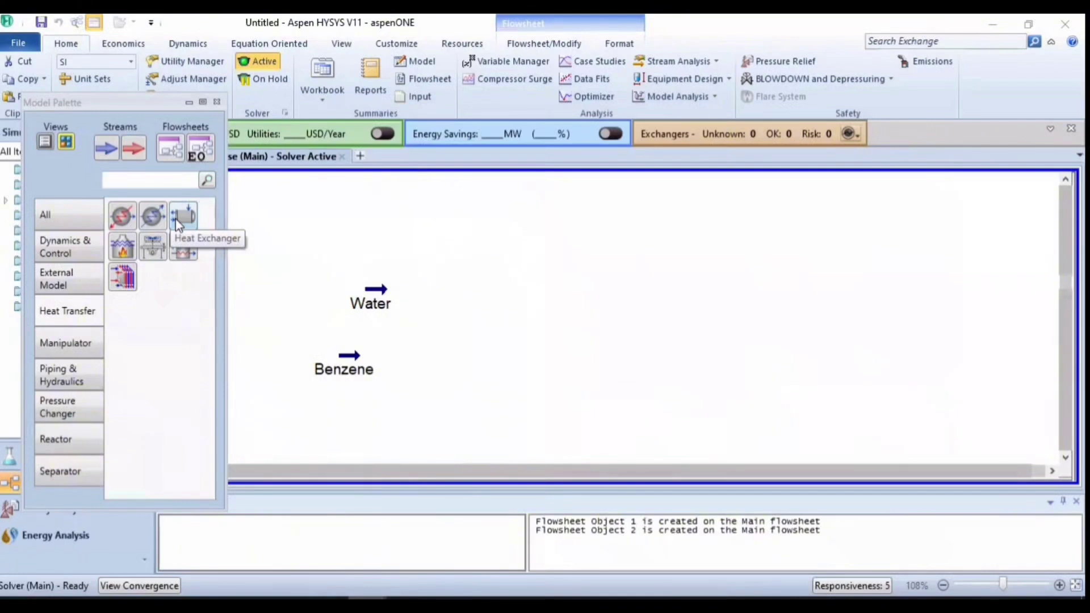
left_click_drag(180, 223, 454, 352)
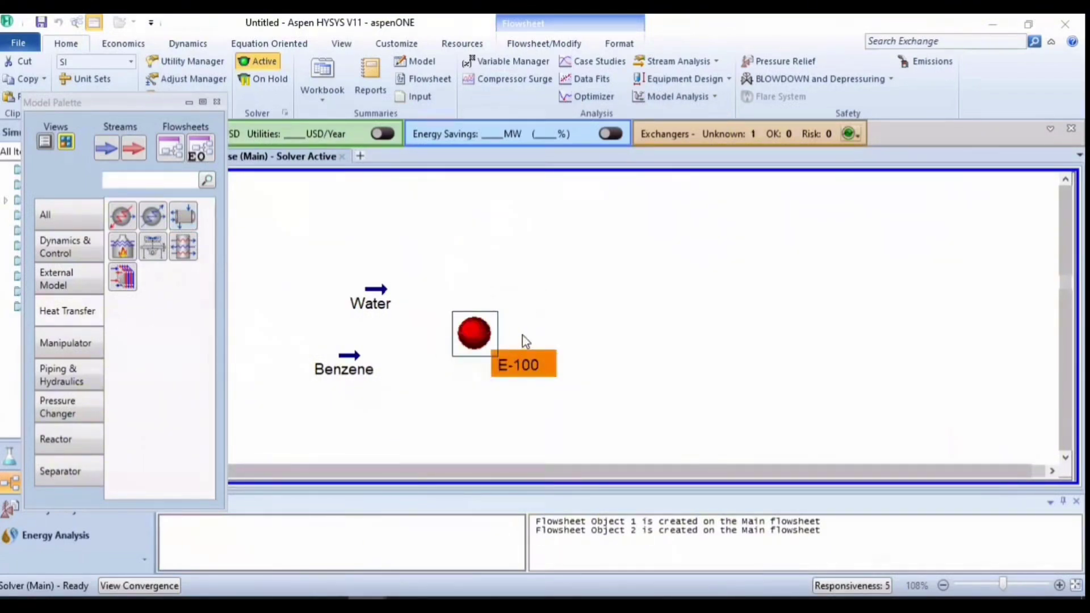
Change the heat exchanger's flowsheet icon to the solid horizontal shell-and-tube symbol.
right_click(488, 349)
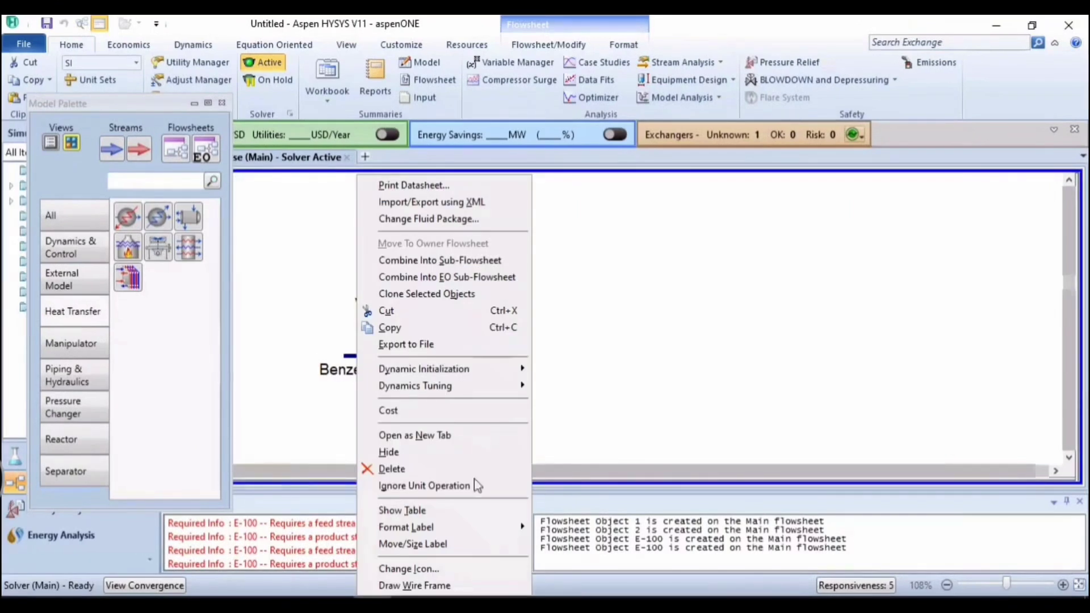
left_click(468, 569)
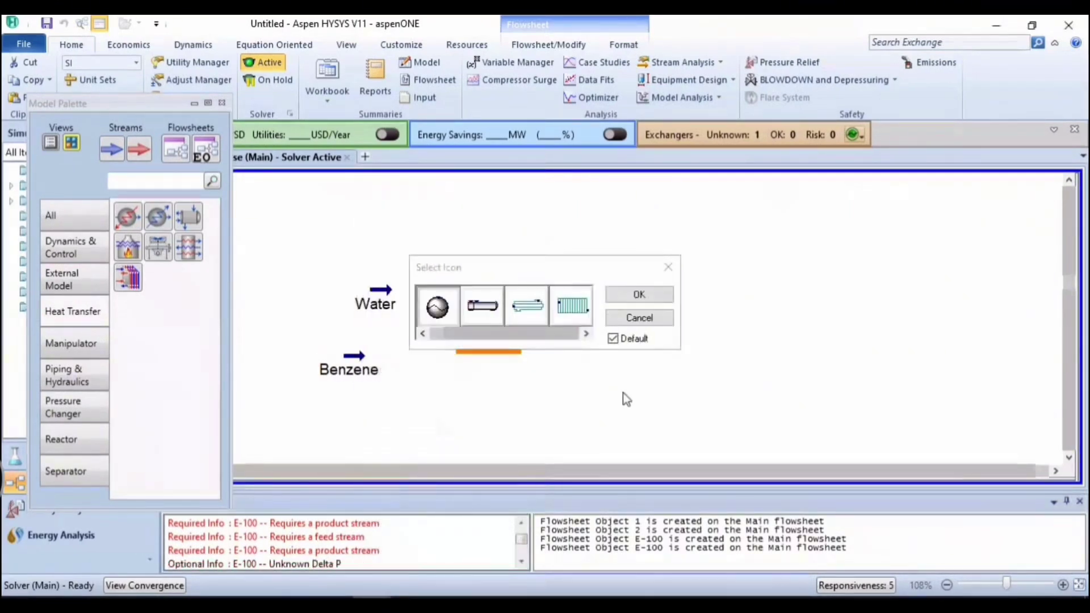
left_click(587, 336)
left_click(587, 336)
left_click(587, 336)
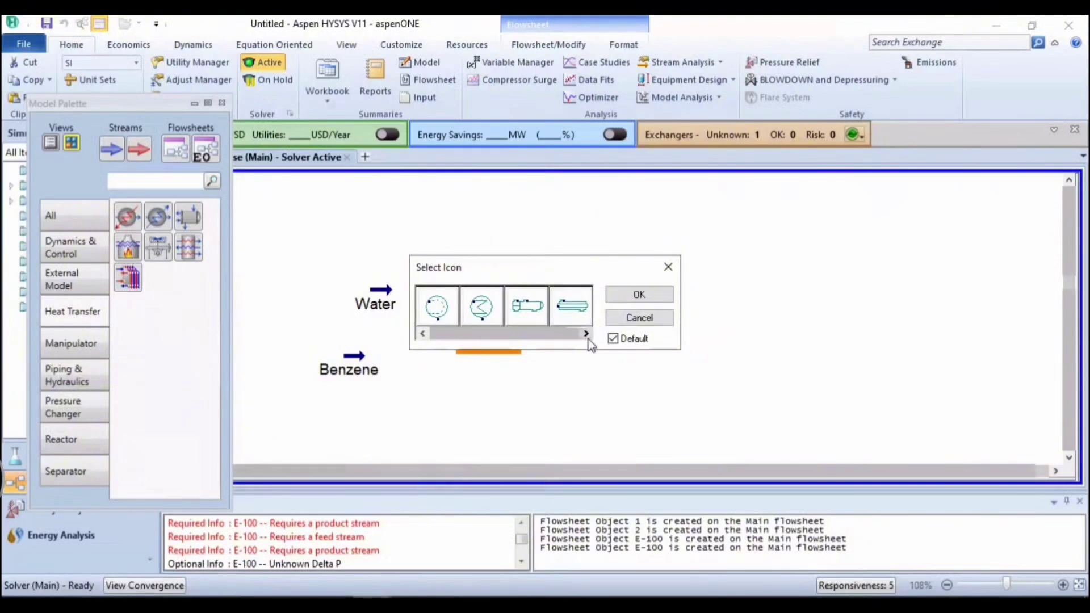
left_click(422, 333)
left_click(422, 334)
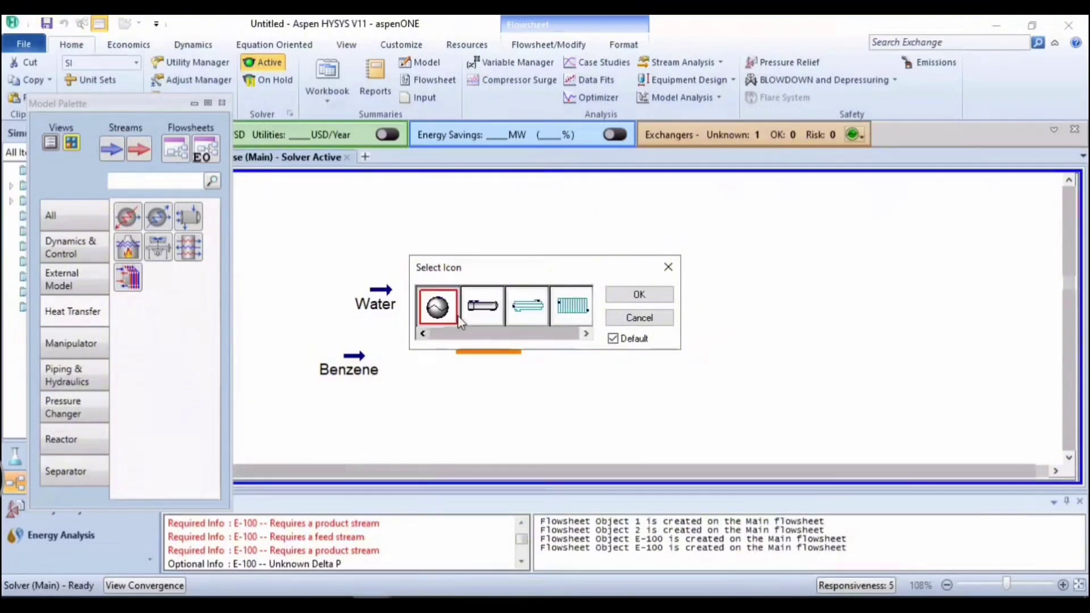
left_click(483, 306)
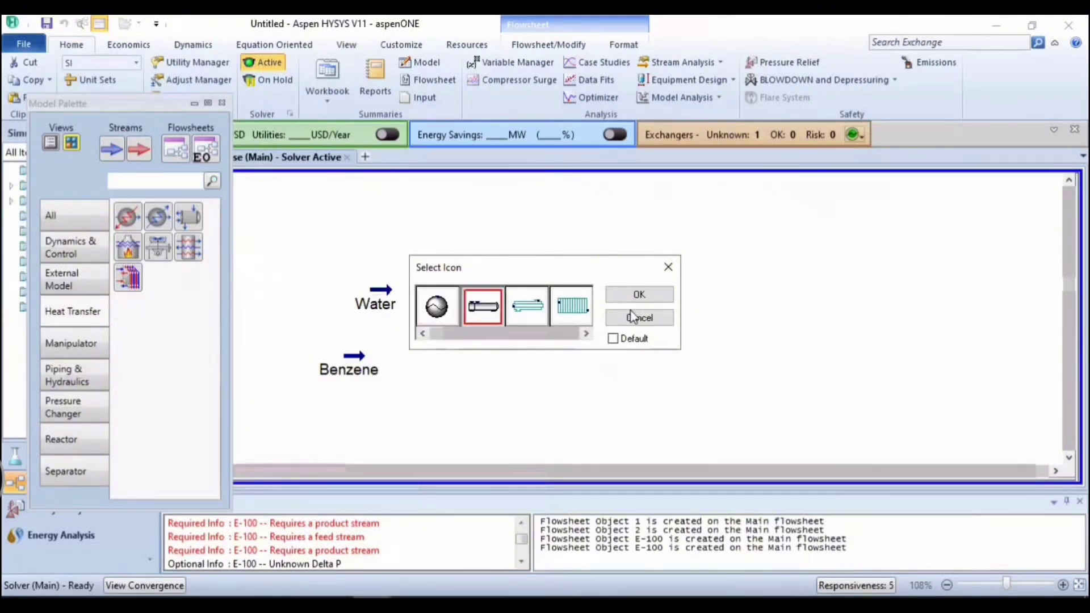
left_click(638, 295)
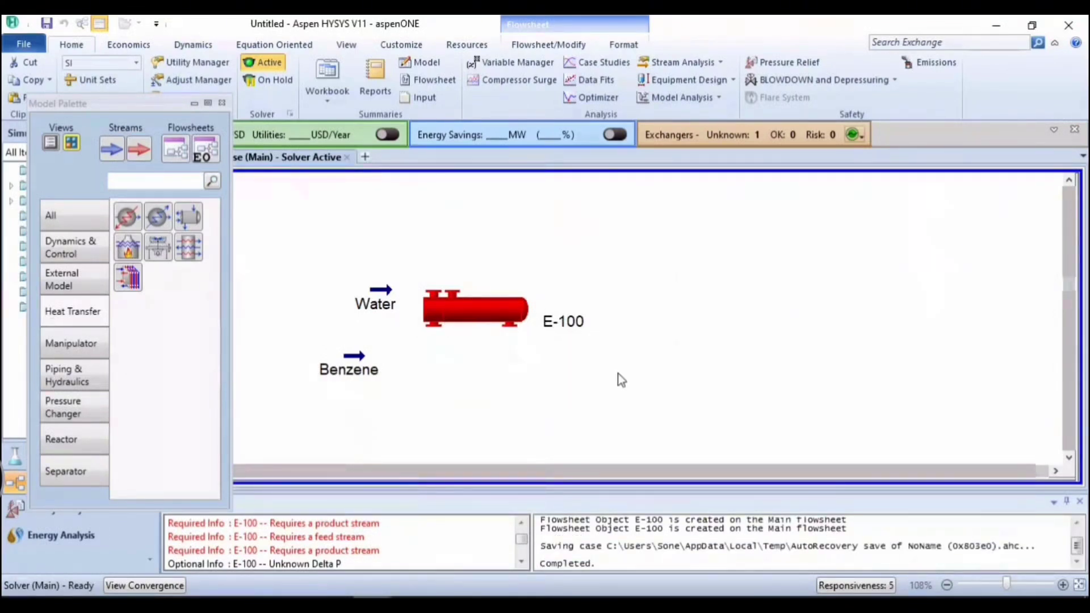
Open heat exchanger E-100 and review the benzene, water and counter-current conditions in the notes alongside its connection diagram.
left_click(485, 309)
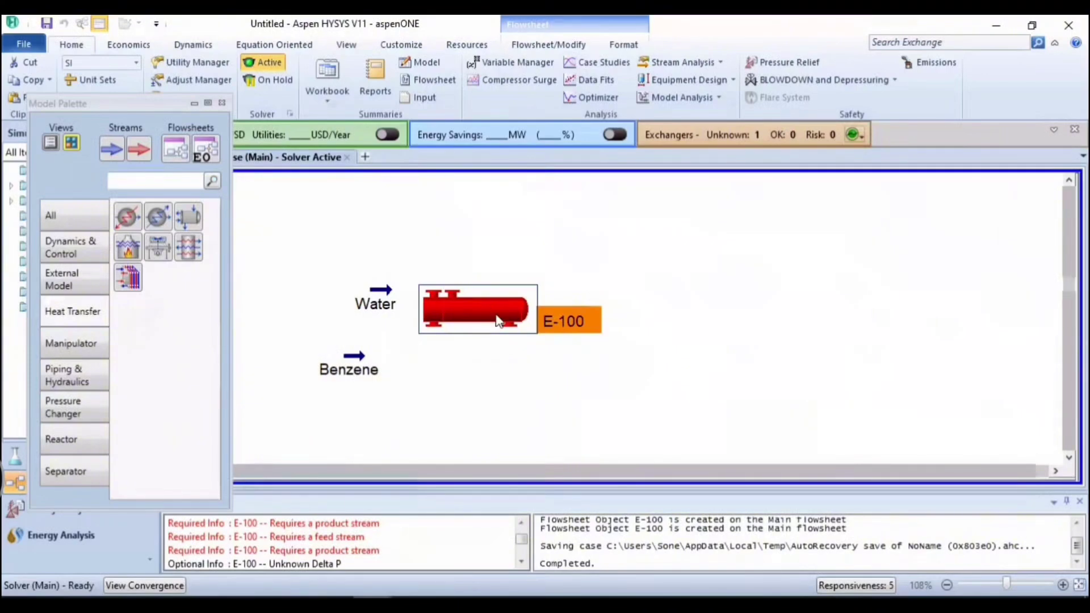
double_click(497, 321)
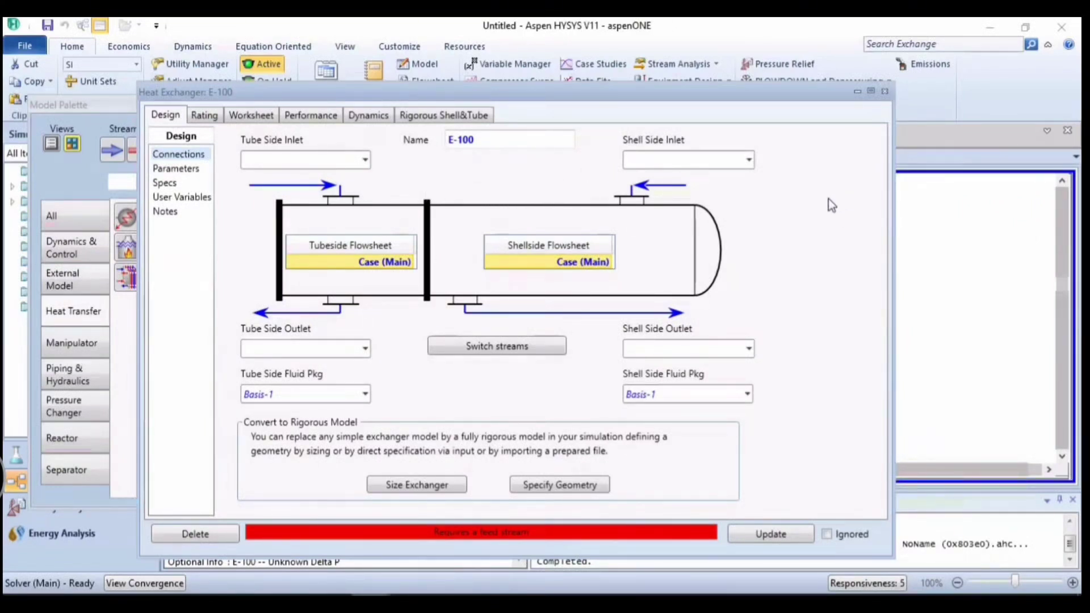
key("alt+Tab")
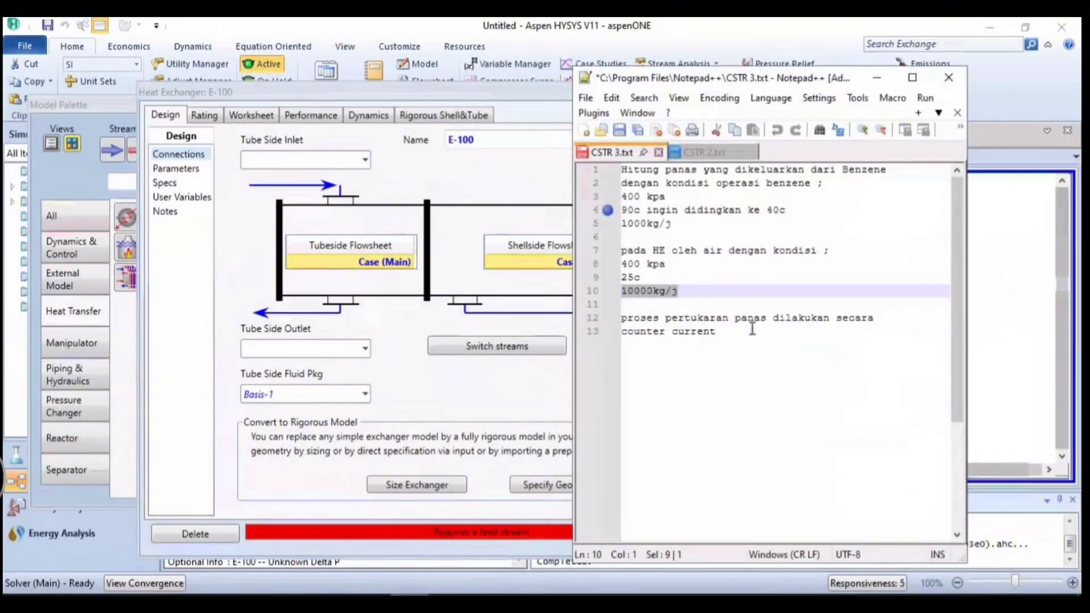
left_click(758, 304)
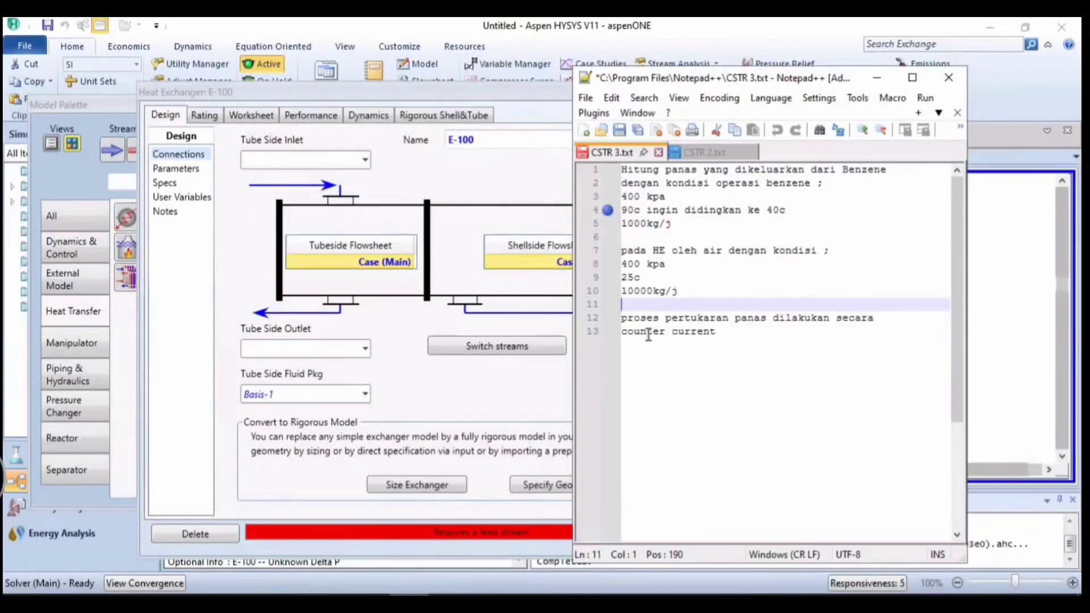
left_click(696, 289)
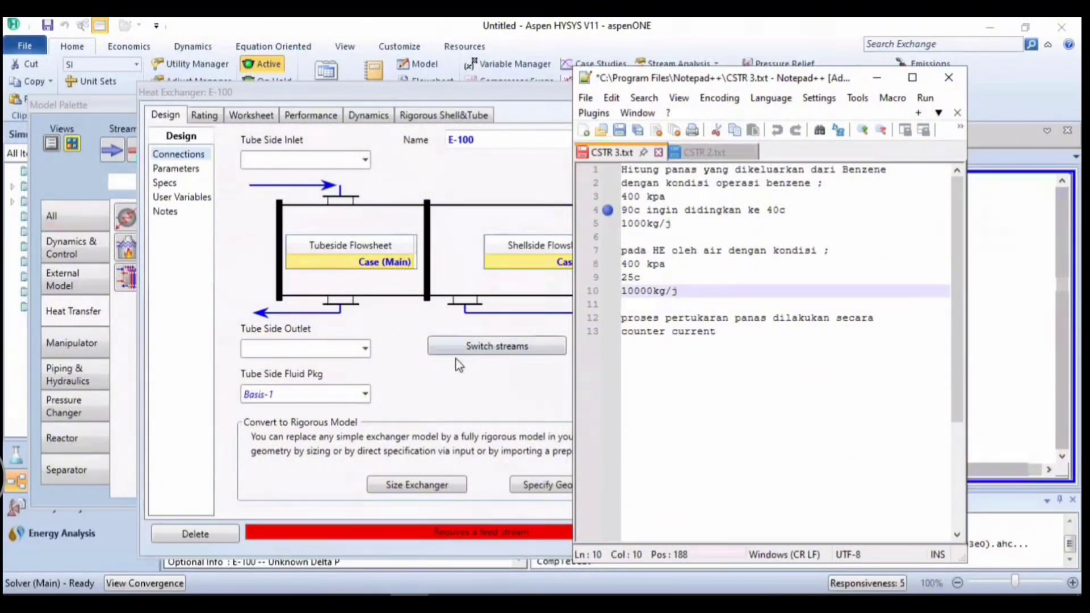
left_click(745, 250)
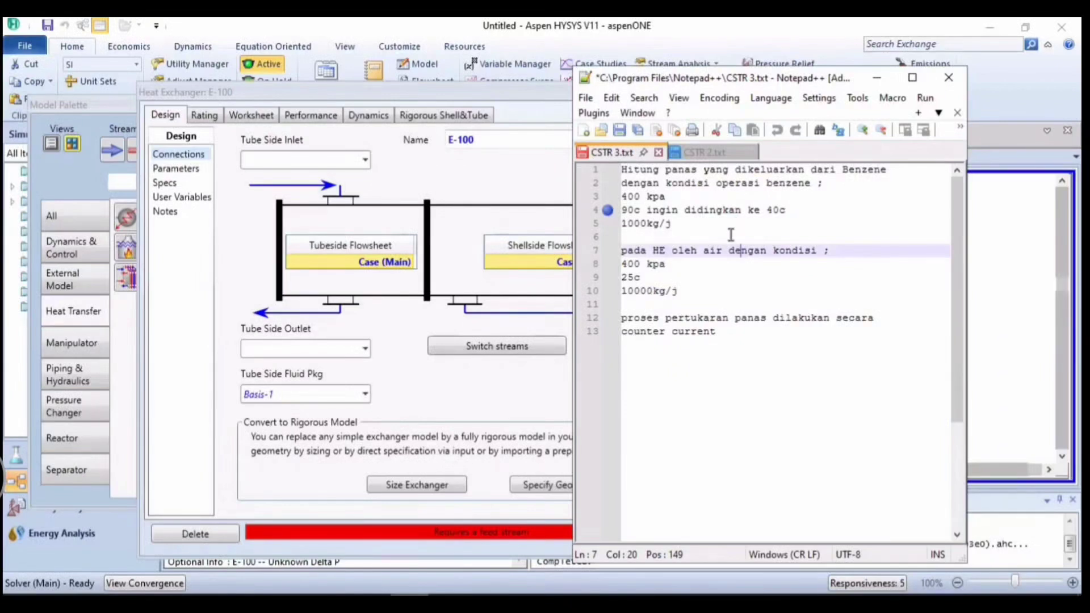
left_click(732, 236)
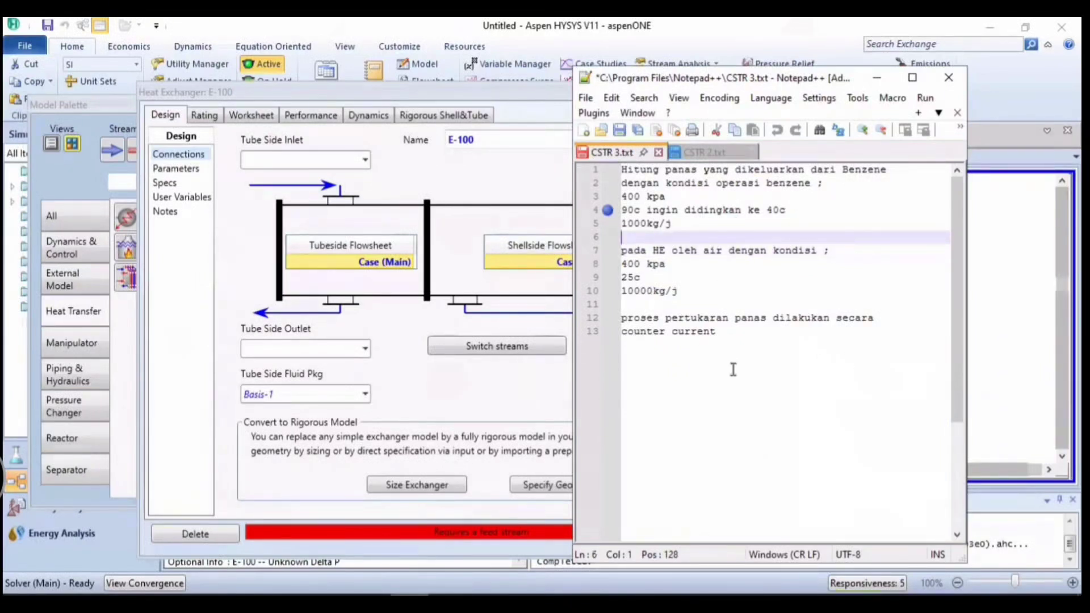
left_click(709, 290)
left_click_drag(765, 82, 746, 179)
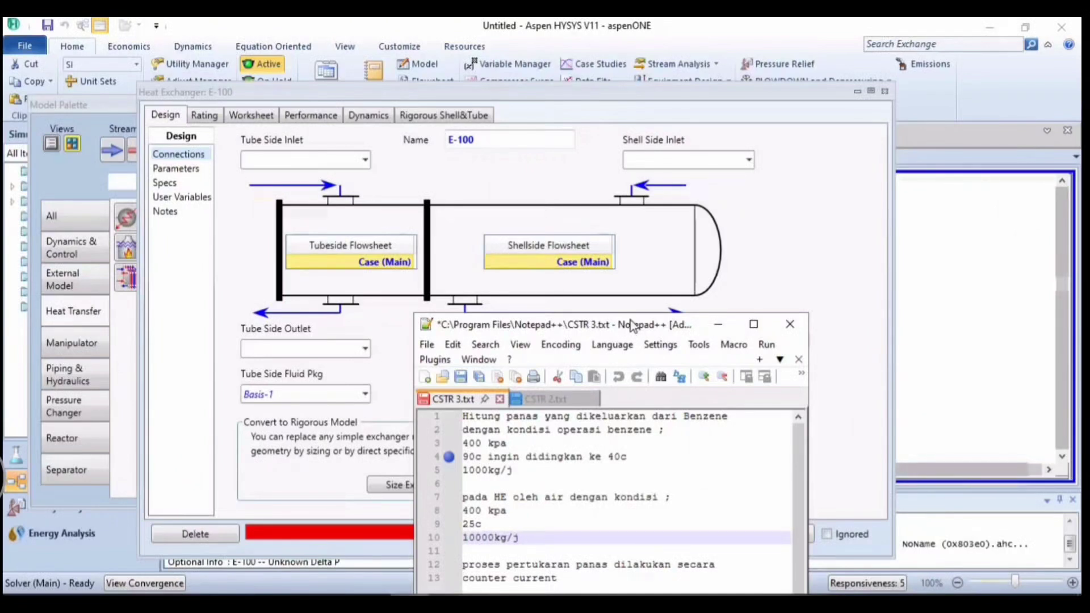
left_click_drag(631, 325, 837, 162)
left_click(786, 324)
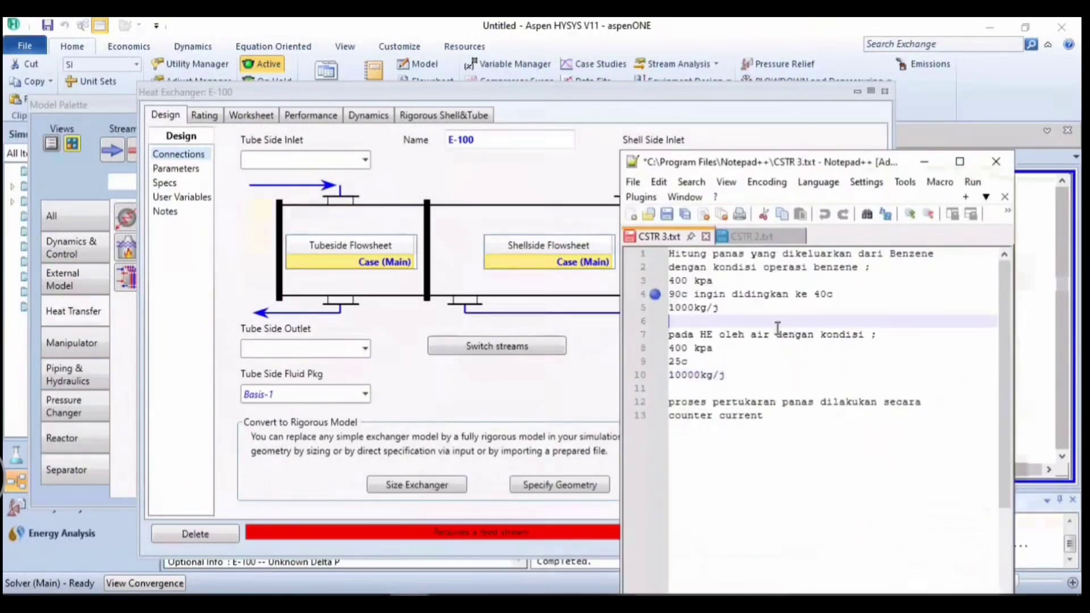
left_click(767, 310)
left_click(771, 385)
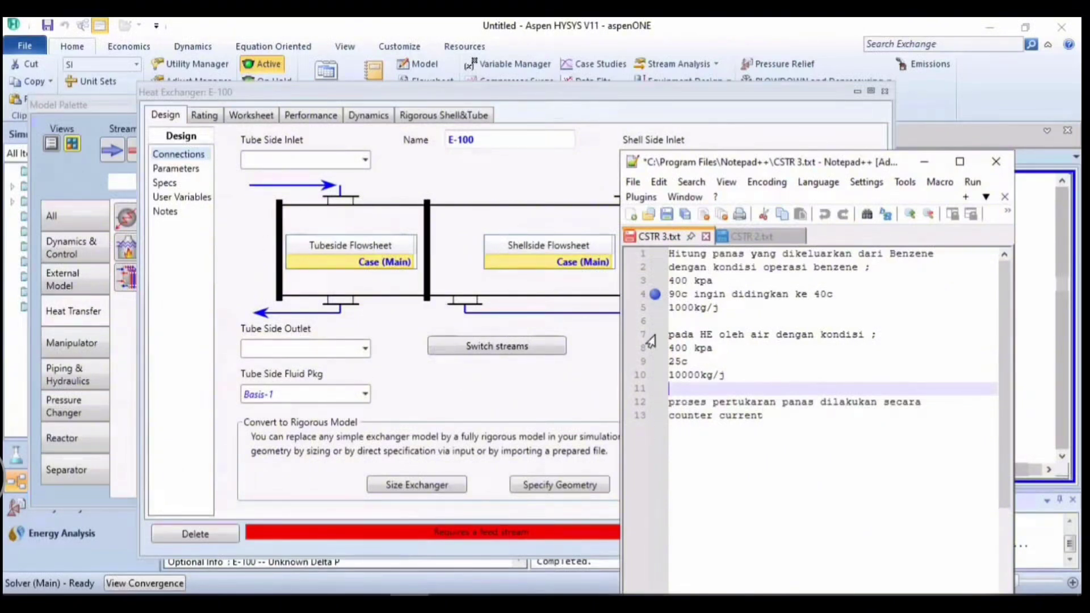
left_click(1047, 218)
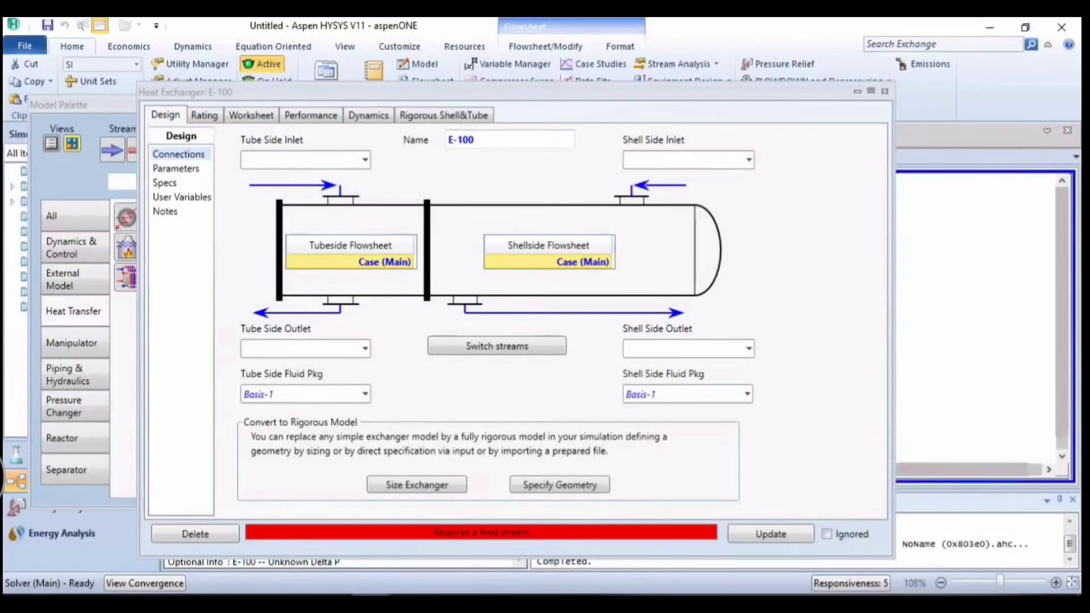
left_click(410, 601)
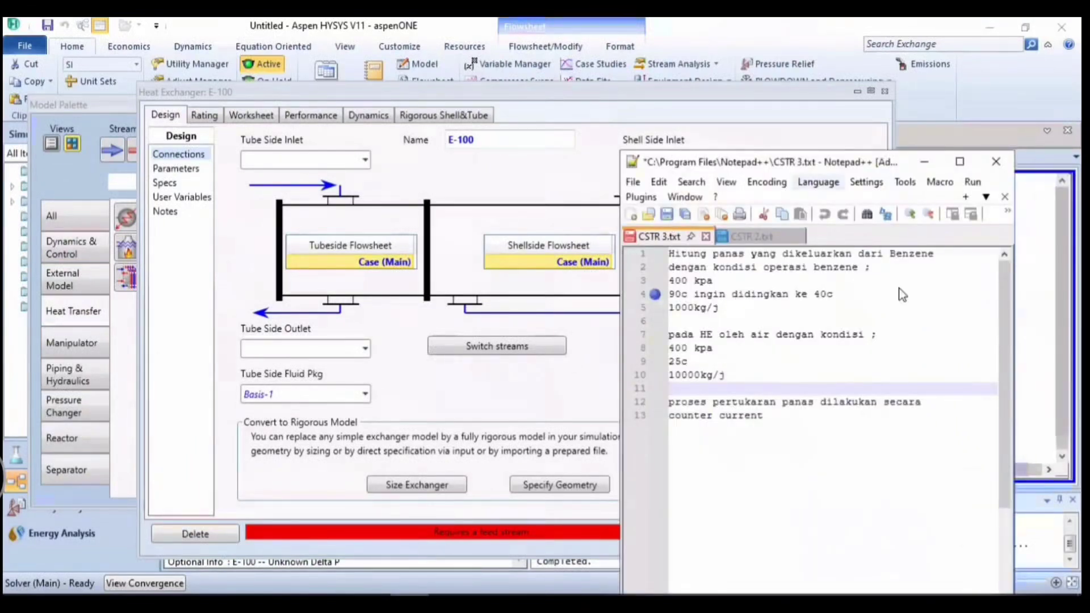
Connect Benzene as the exchanger's tube side inlet and create Benzene Out as its tube side outlet.
left_click(365, 162)
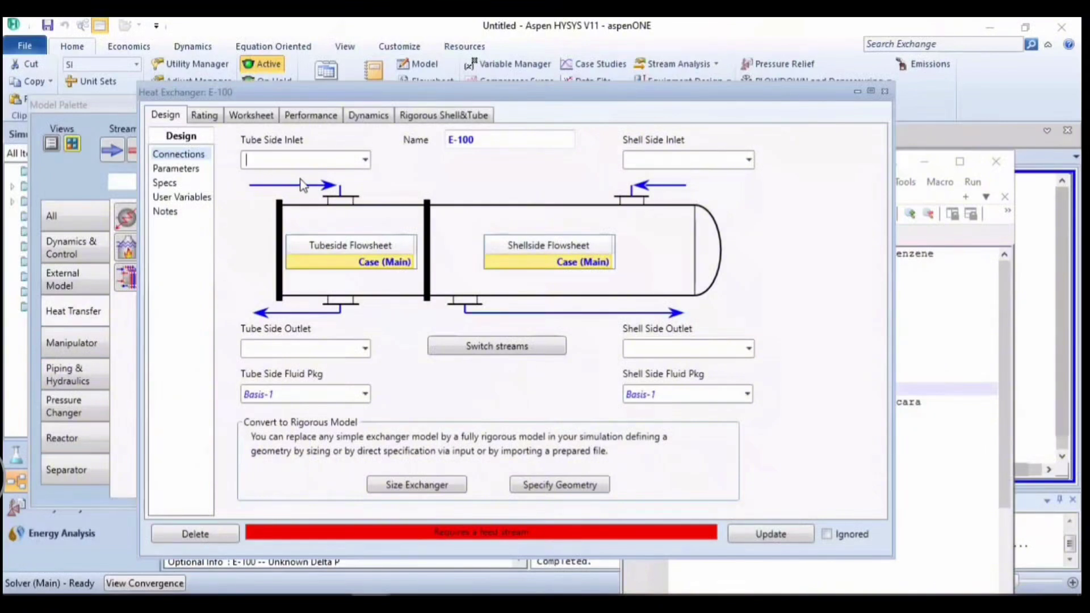
left_click(365, 159)
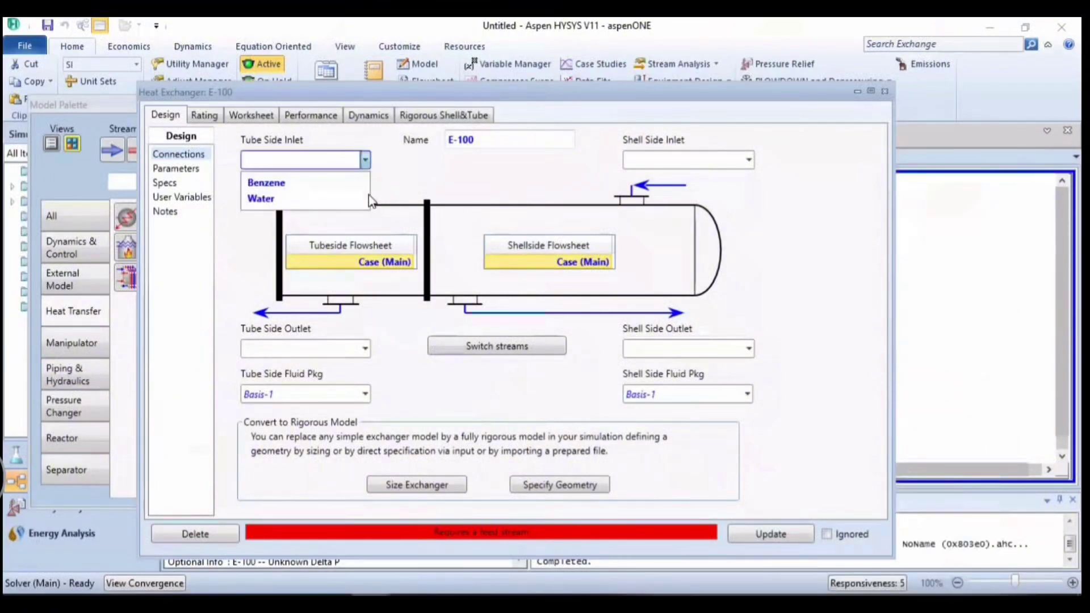
left_click(364, 159)
left_click(367, 161)
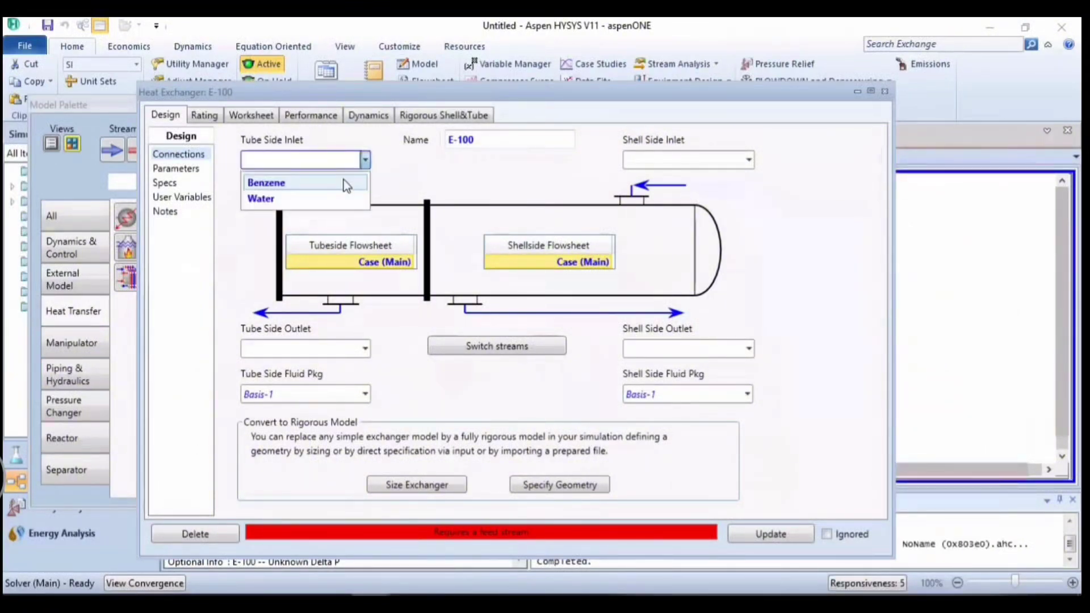
left_click(366, 162)
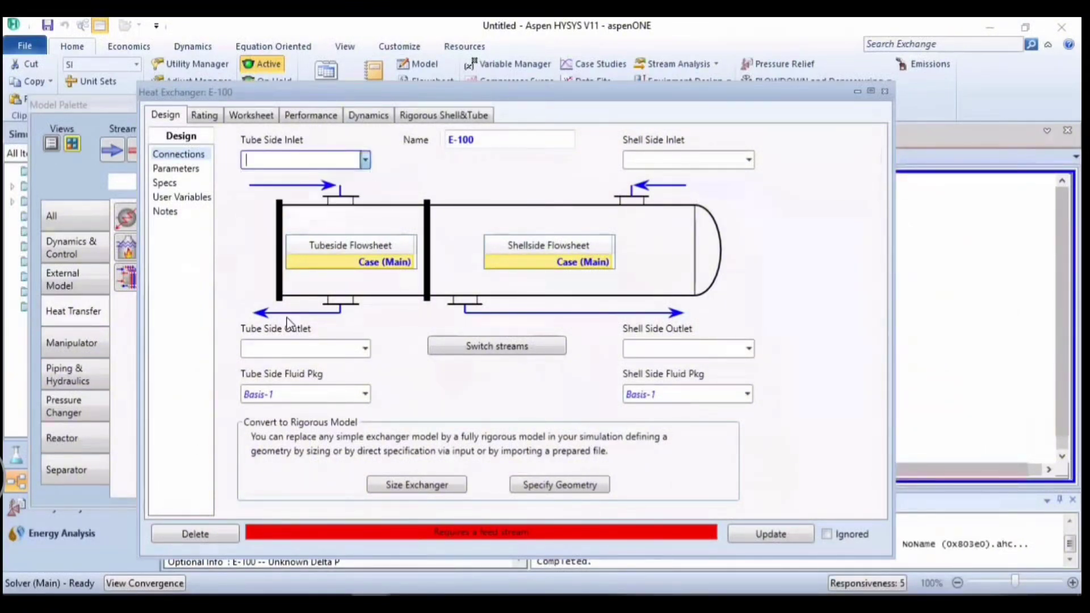
left_click(334, 349)
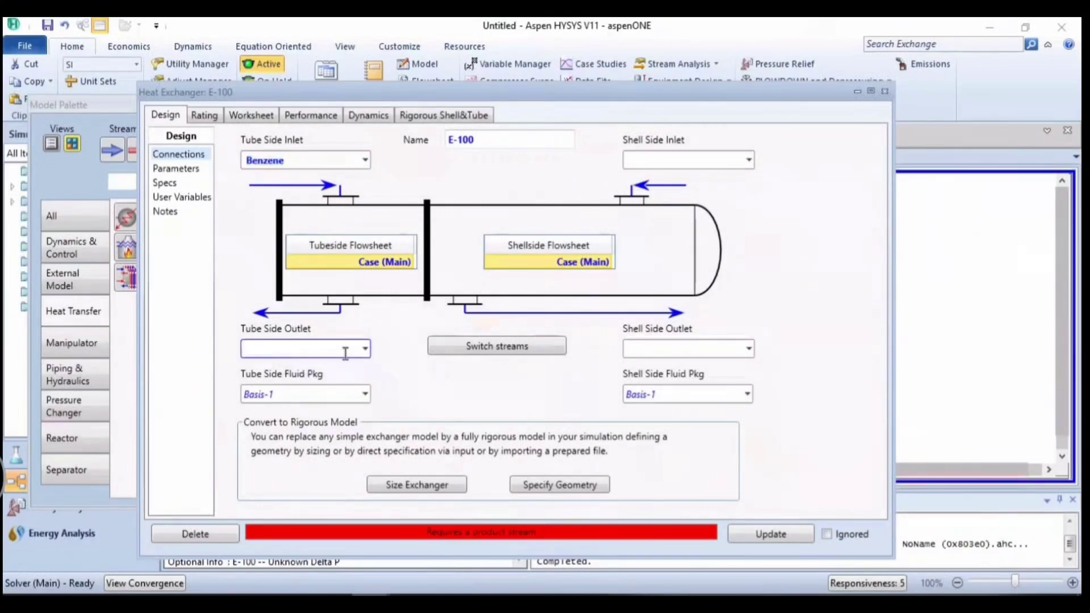
type("Benzene Out")
Connect Water as the exchanger's shell side inlet and create Water Out as its shell side outlet.
left_click(643, 158)
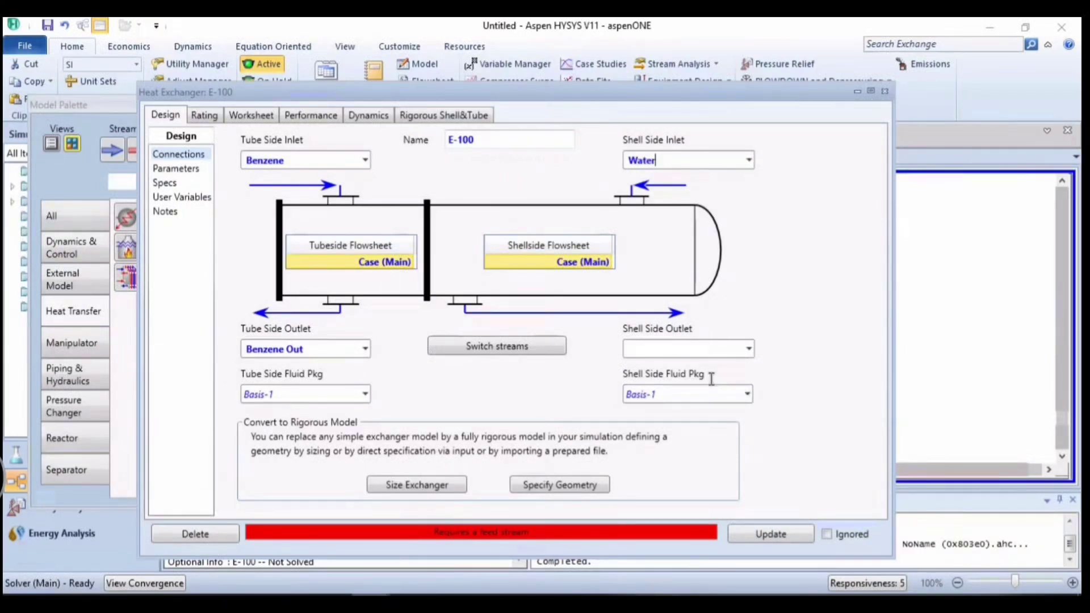
left_click(714, 347)
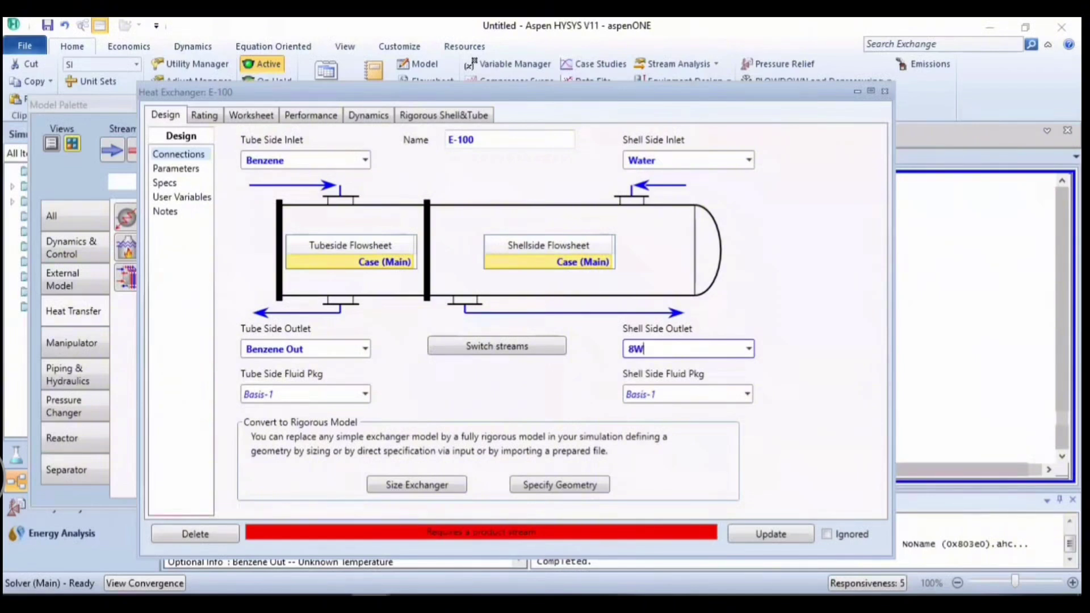
key("BackSpace")
key("BackSpace")
key("BackSpace")
key("BackSpace")
key("BackSpace")
key("Return")
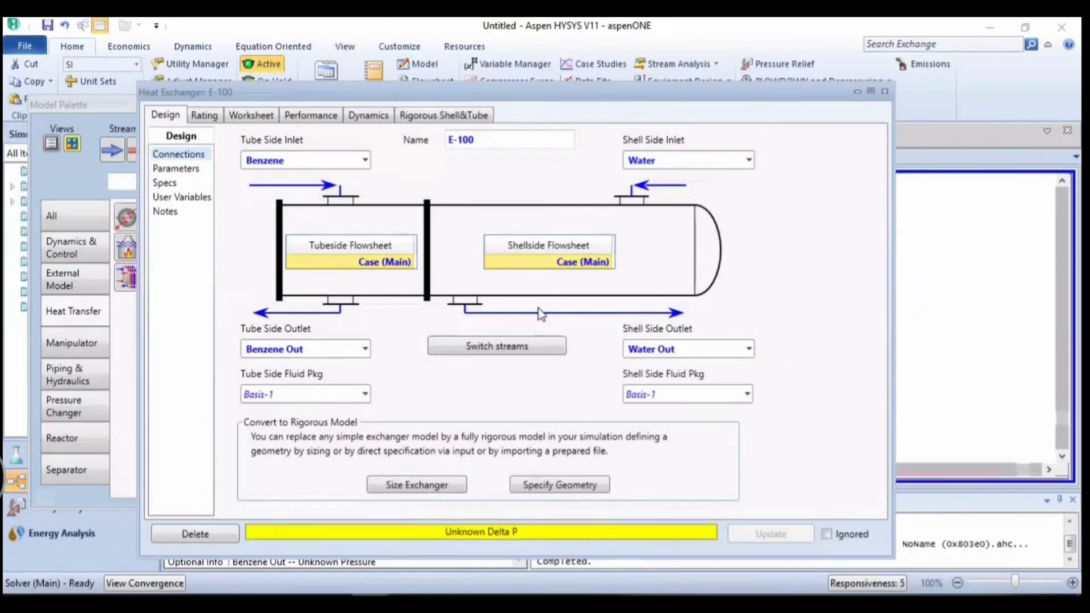
Close the exchanger's properties and move the Benzene Out stream lower on the flowsheet, clear of the Water Out label.
left_click(884, 91)
scroll(550, 233, "down", 2)
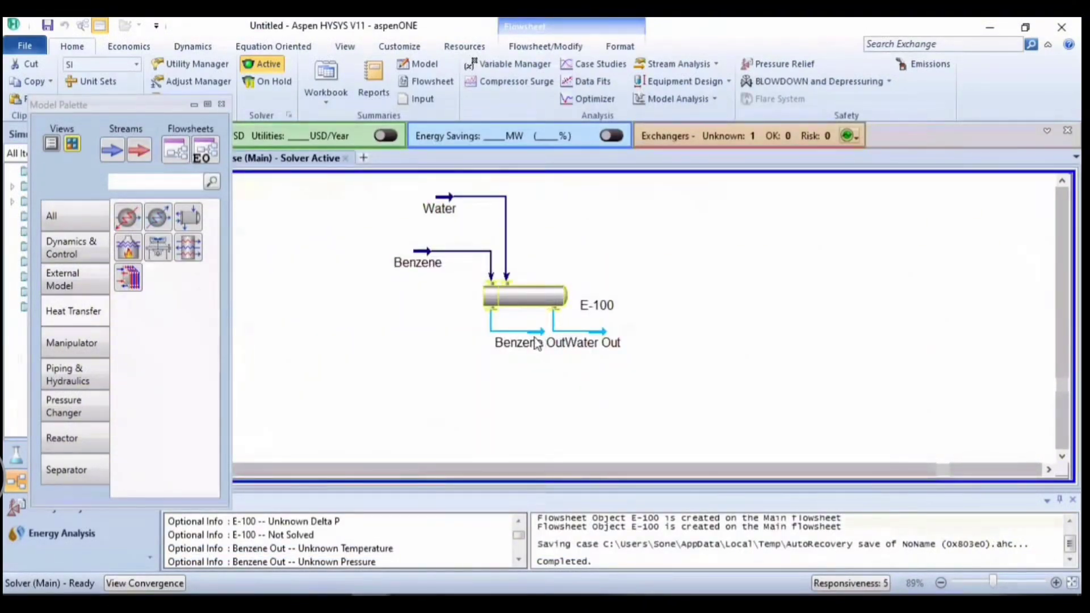
left_click(512, 343)
left_click_drag(514, 366, 515, 369)
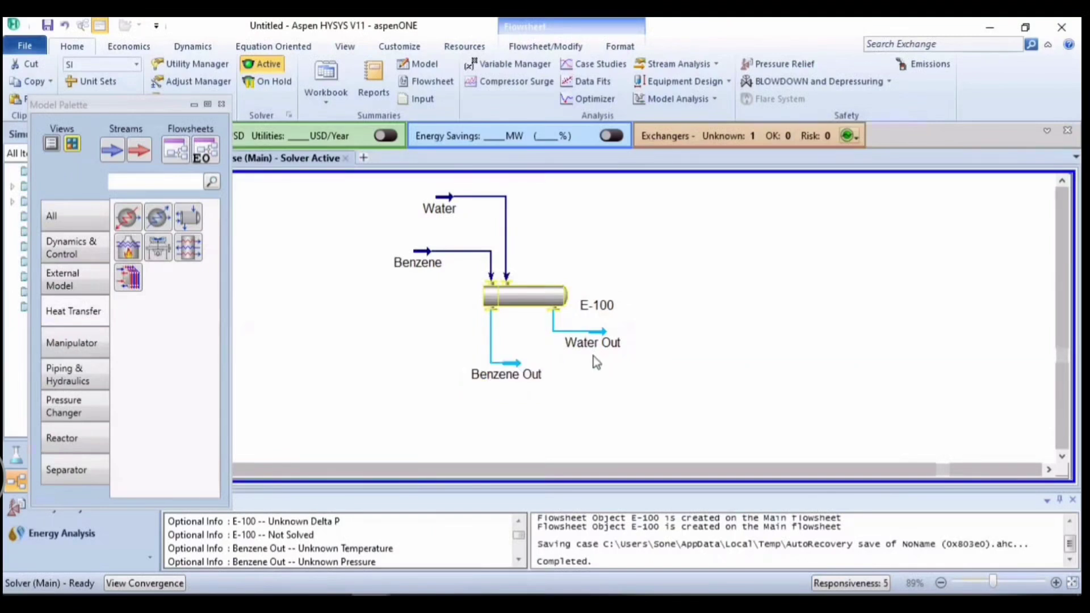
left_click(621, 350)
left_click(684, 329)
Open the design parameters of heat exchanger E-100 and check the problem notes for the operating conditions.
double_click(498, 294)
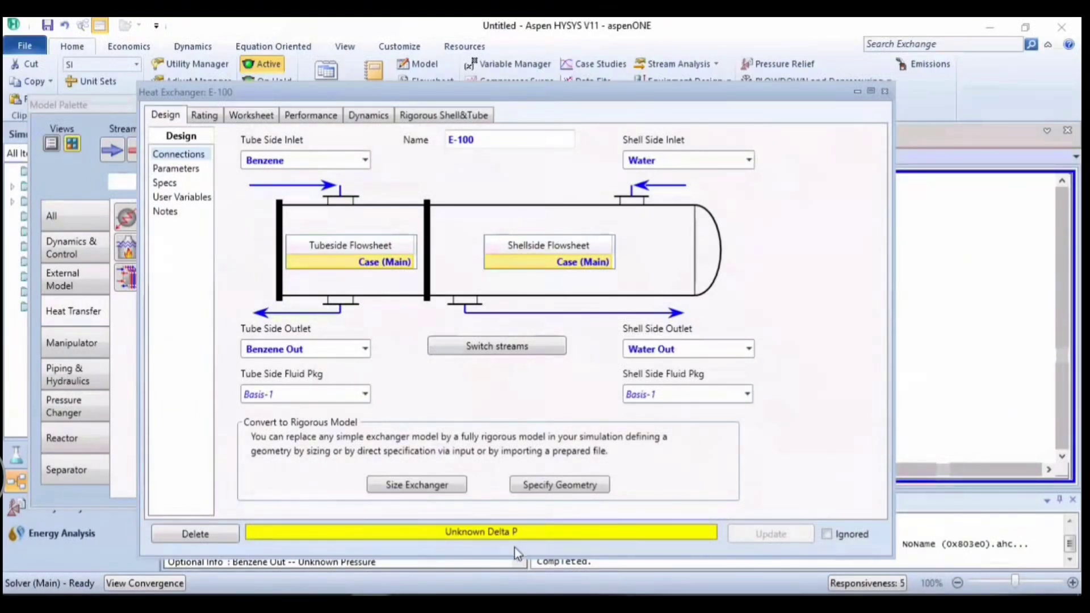
left_click(177, 180)
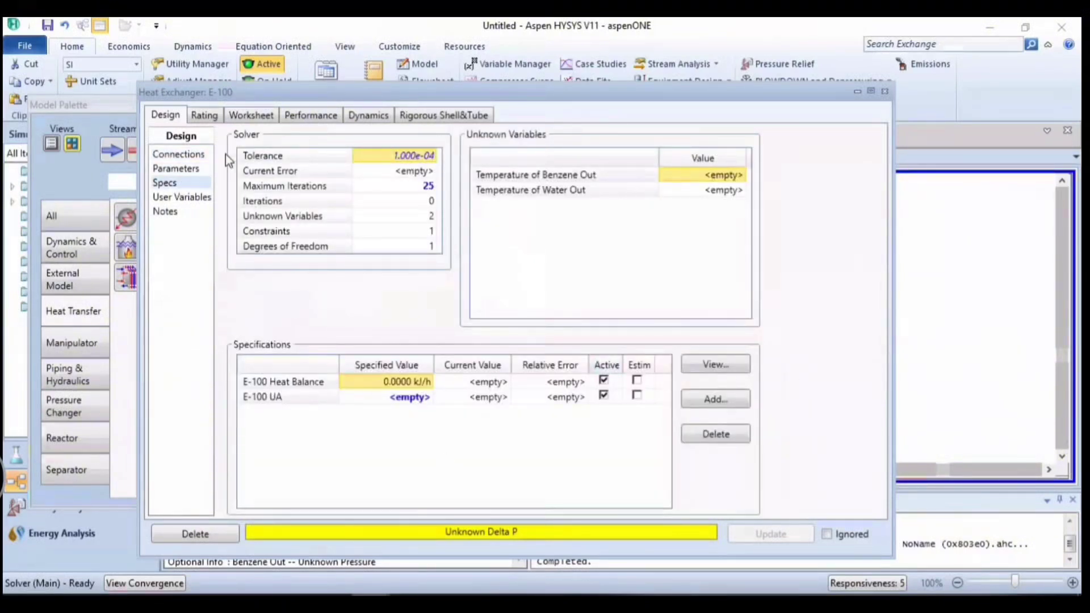
left_click(187, 173)
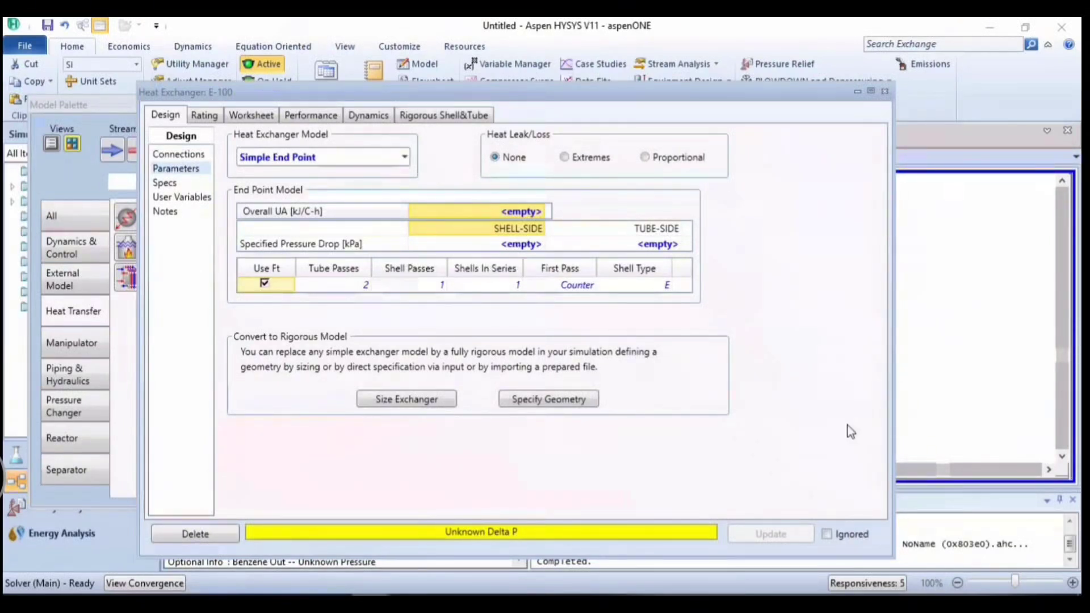
left_click(408, 603)
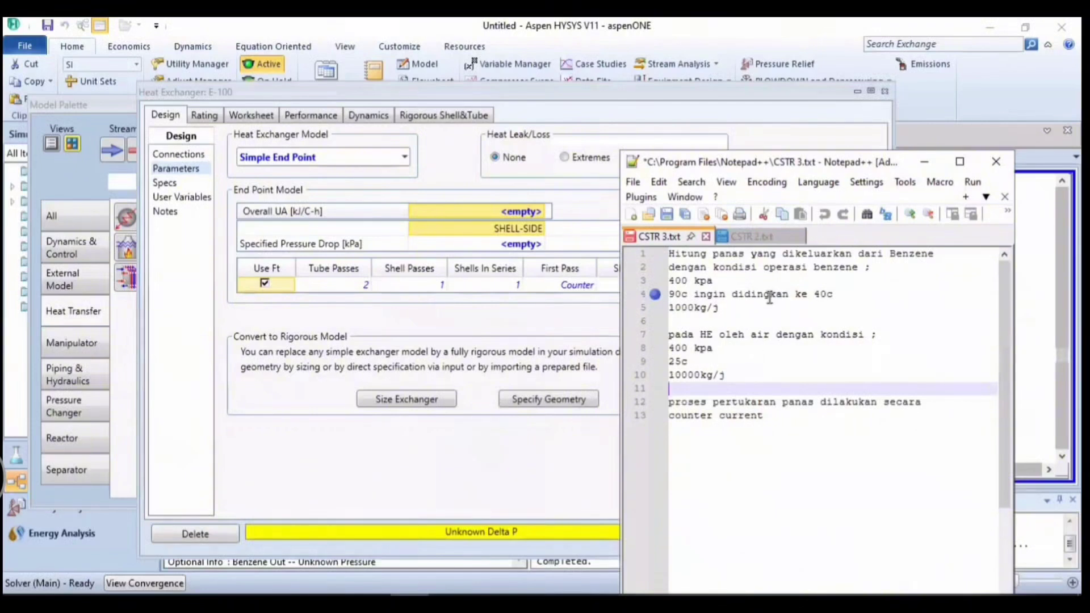
left_click(994, 163)
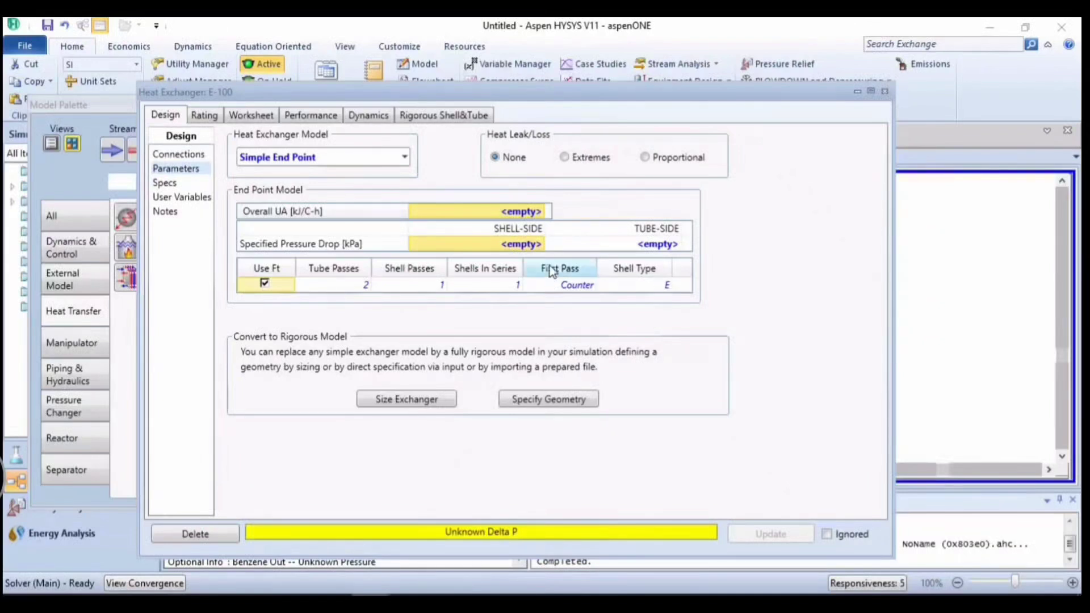
left_click(528, 246)
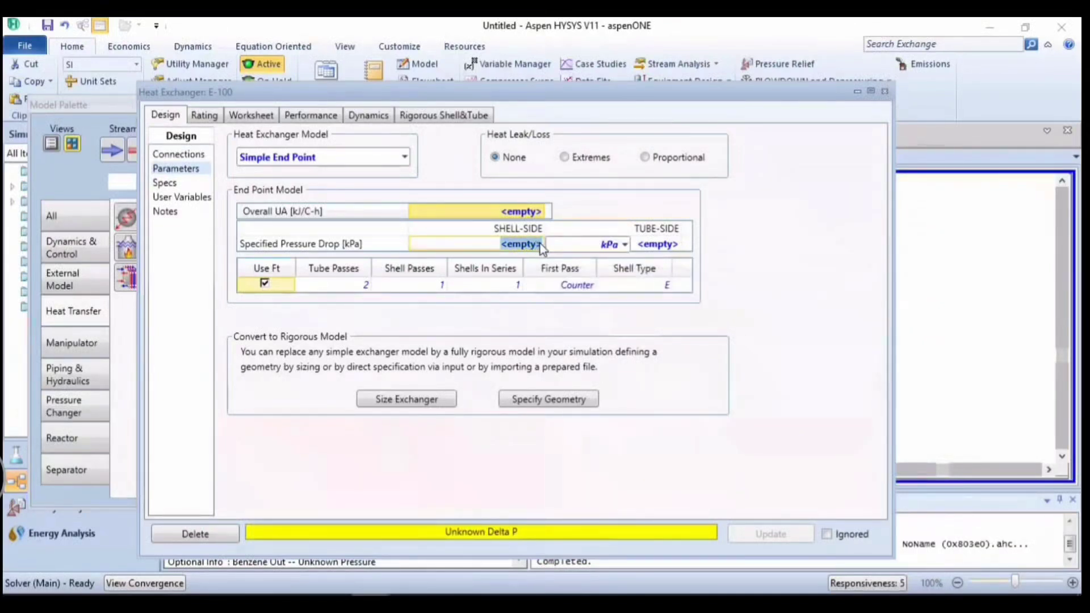
left_click(624, 246)
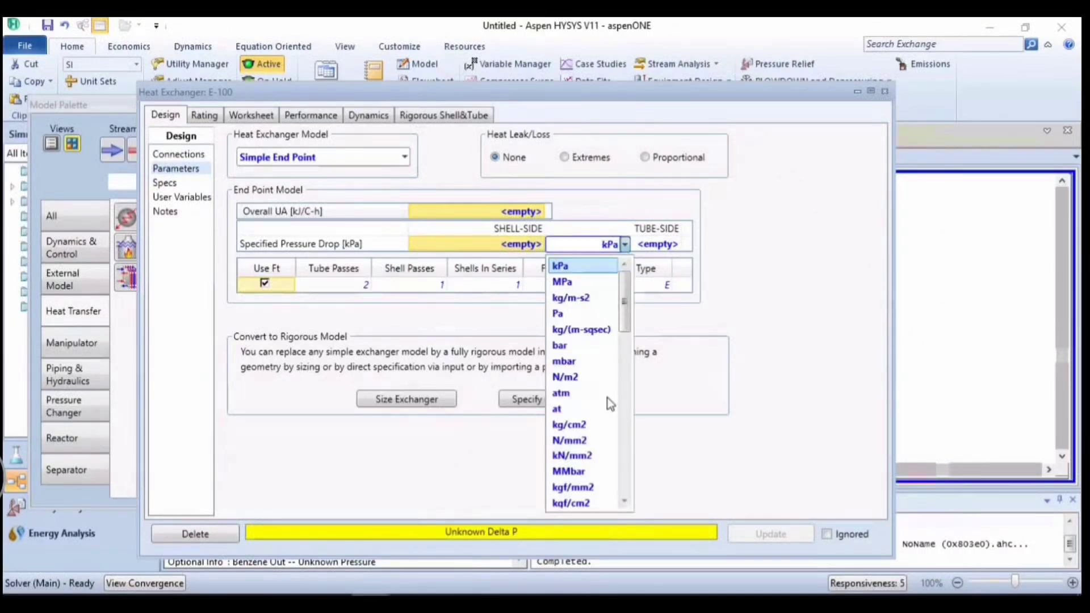
left_click_drag(625, 302, 625, 357)
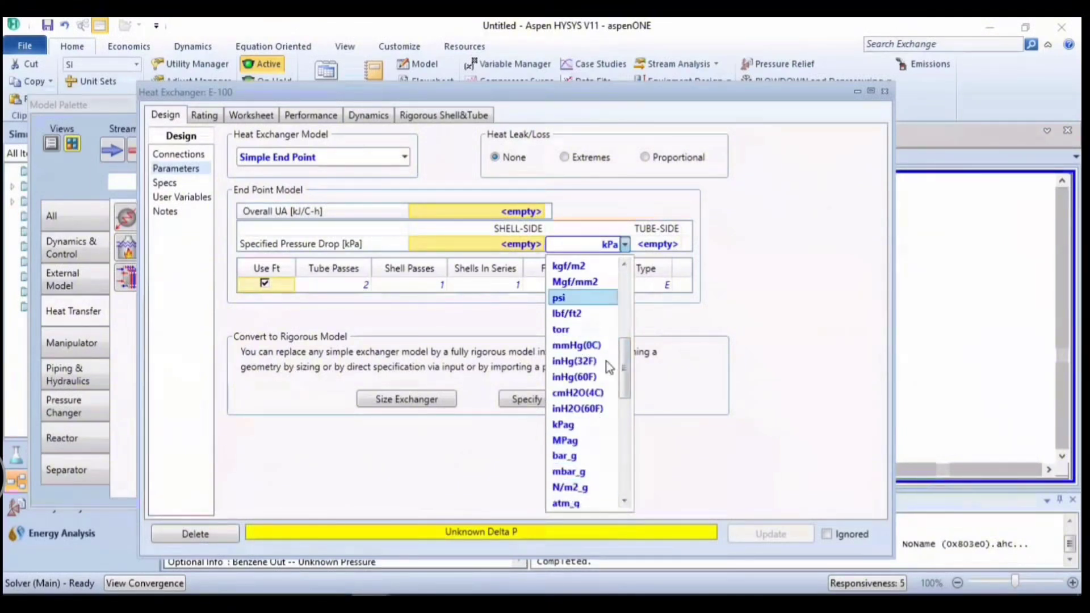
left_click_drag(623, 386, 622, 391)
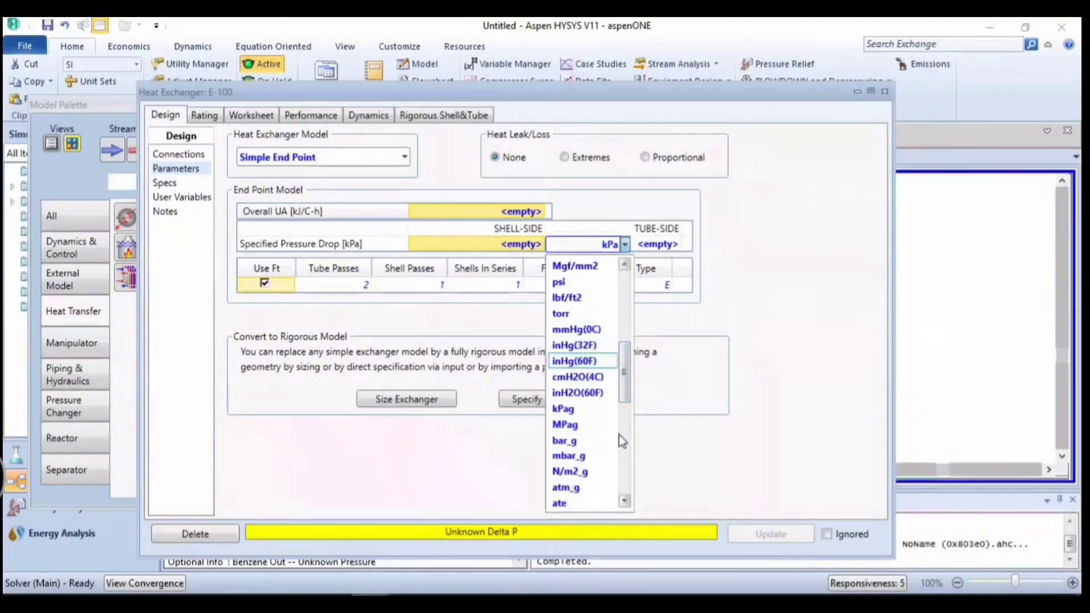
left_click(620, 436)
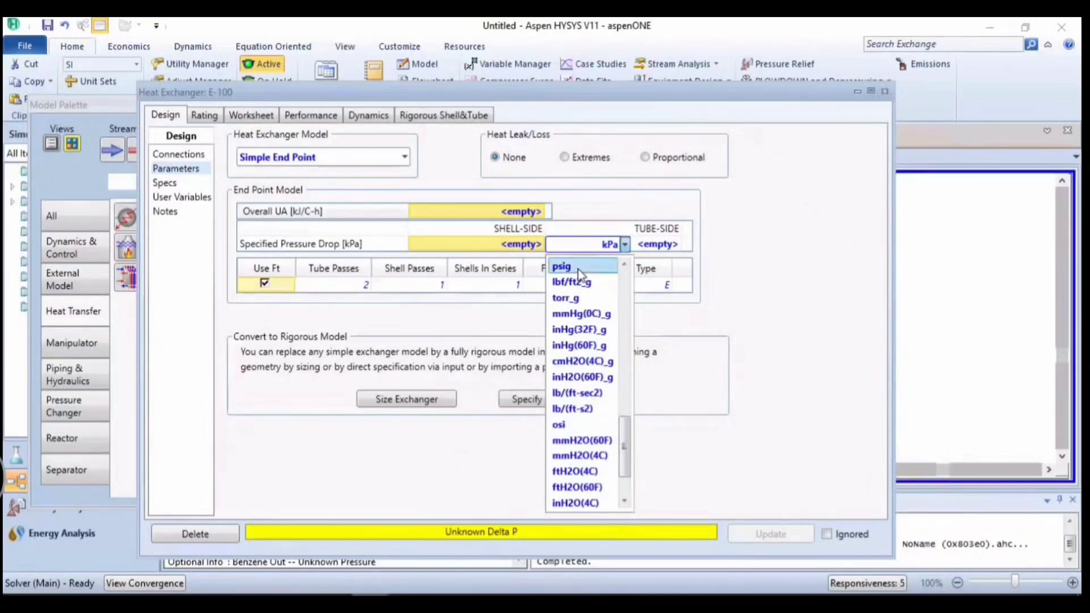
left_click(578, 269)
Set the exchanger's shell-side pressure drop to 2 psig.
left_click(532, 248)
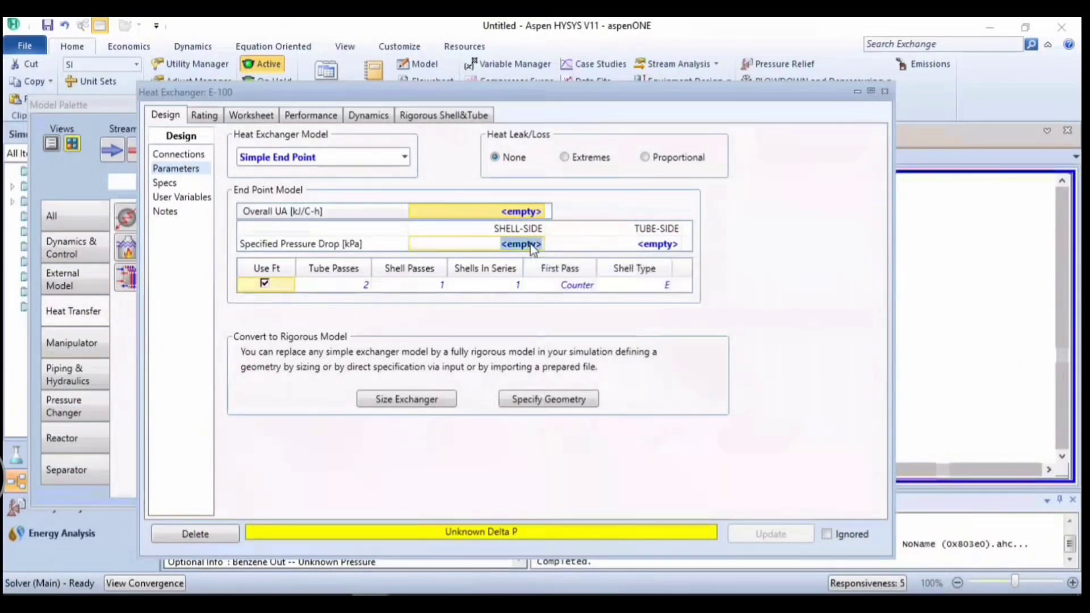
type("2")
left_click(625, 244)
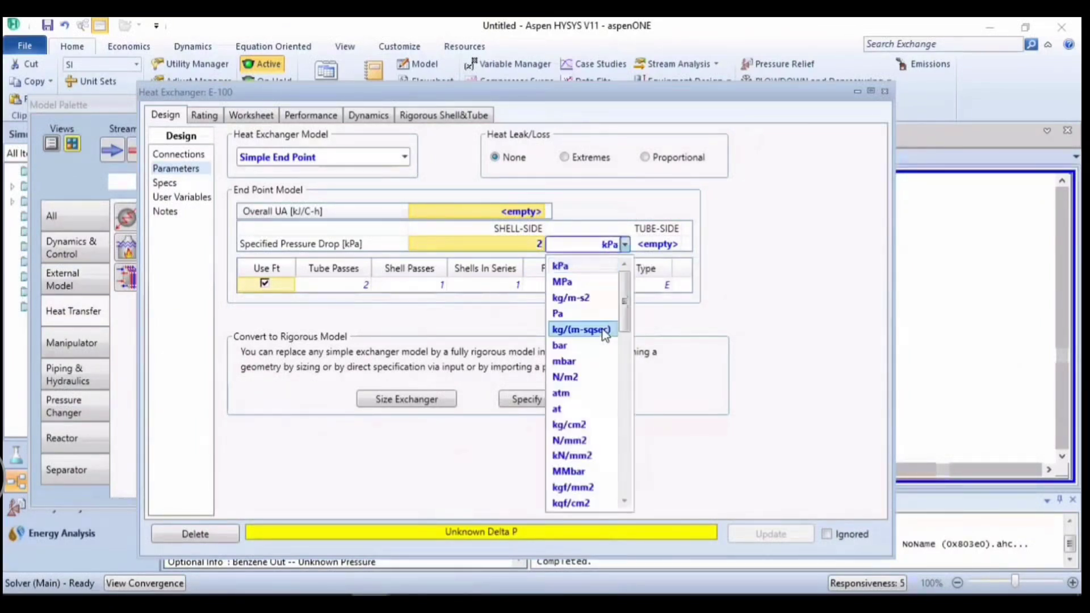
scroll(604, 335, "down", 5)
scroll(604, 335, "down", 2)
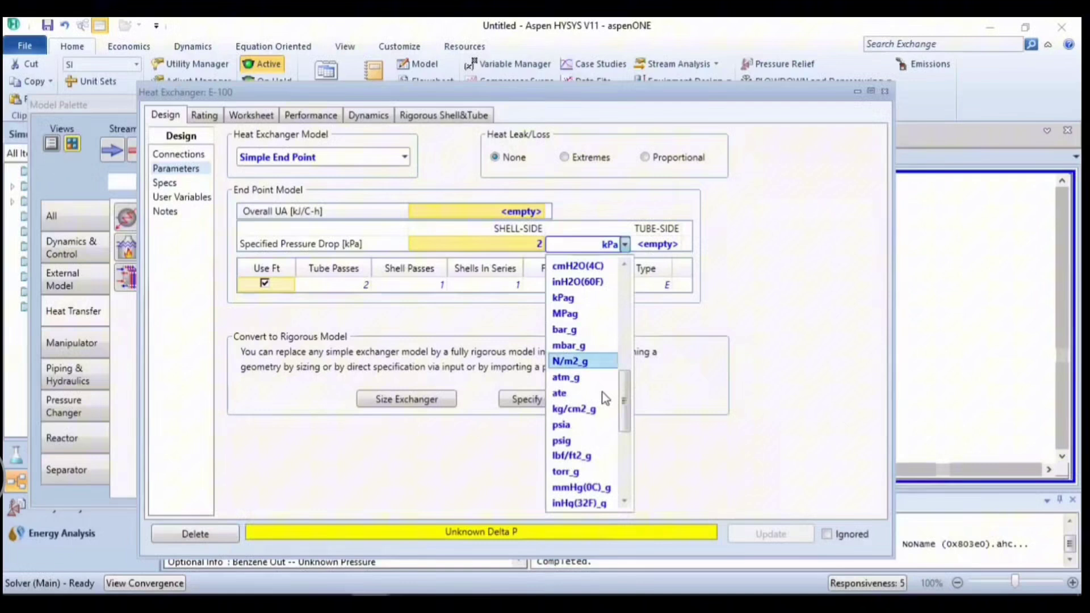
left_click(588, 438)
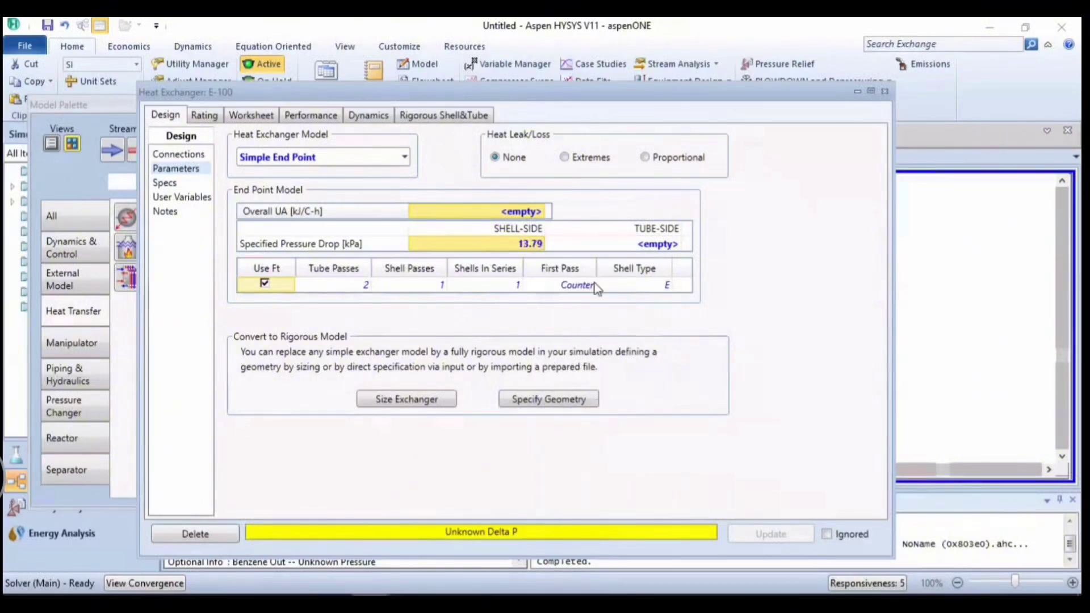
Set the exchanger's tube-side pressure drop to 5 psig.
left_click(606, 248)
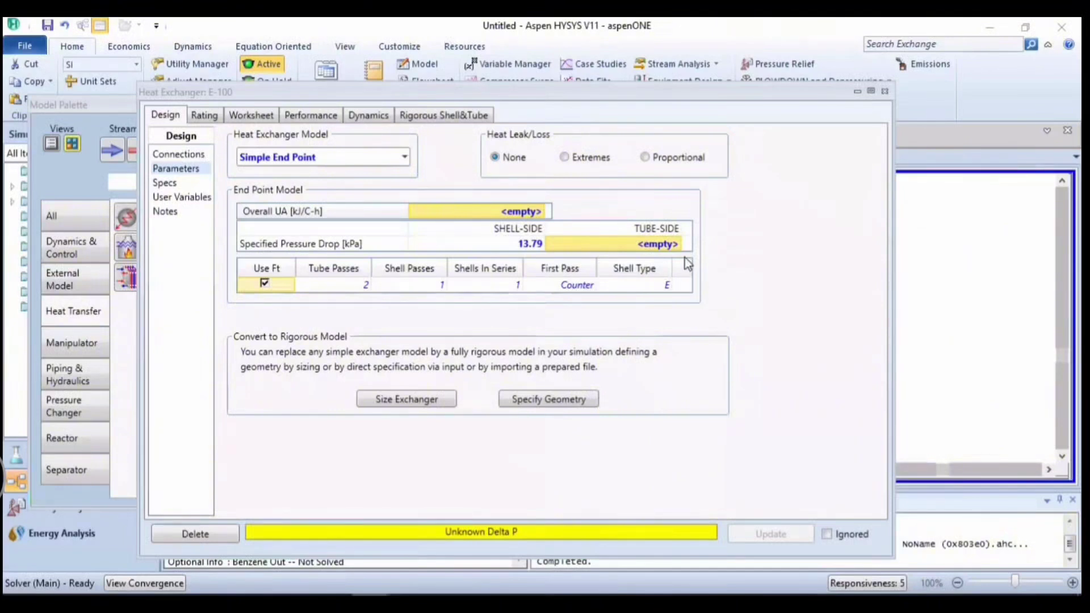
left_click(656, 250)
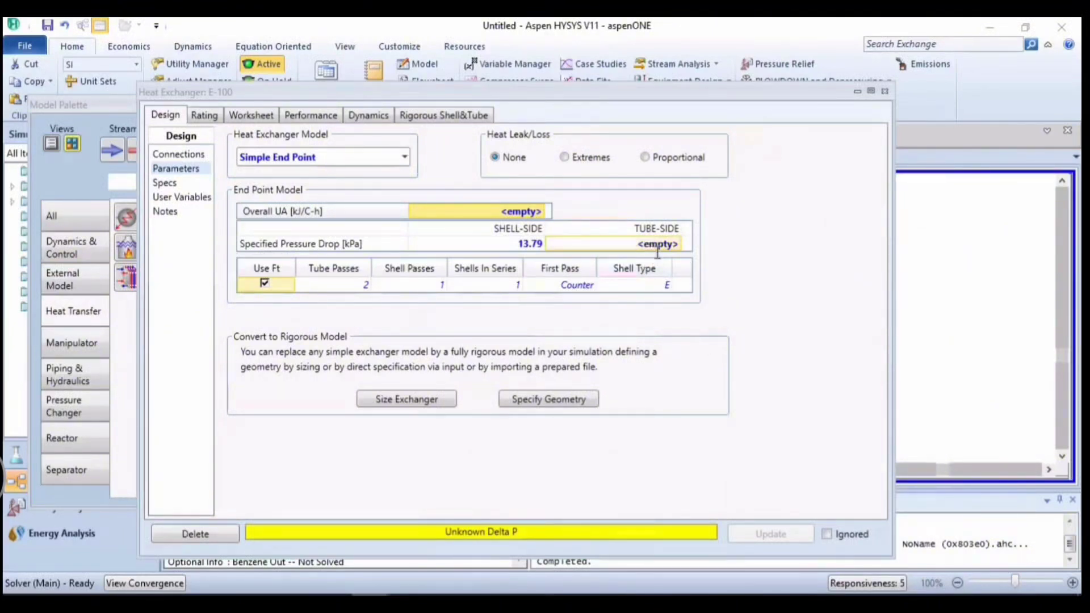
left_click(786, 312)
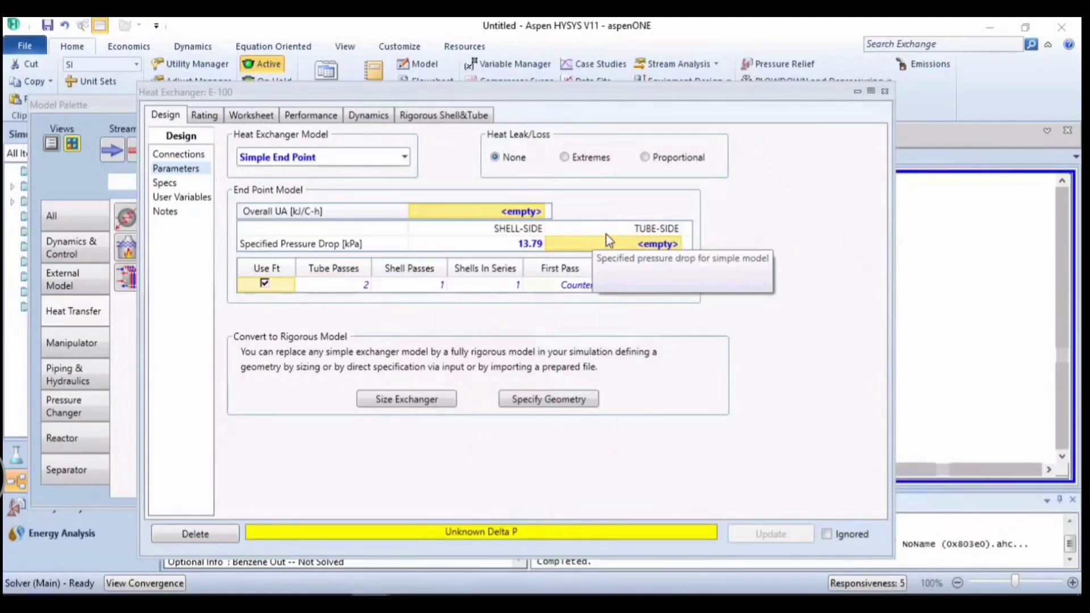
type("5")
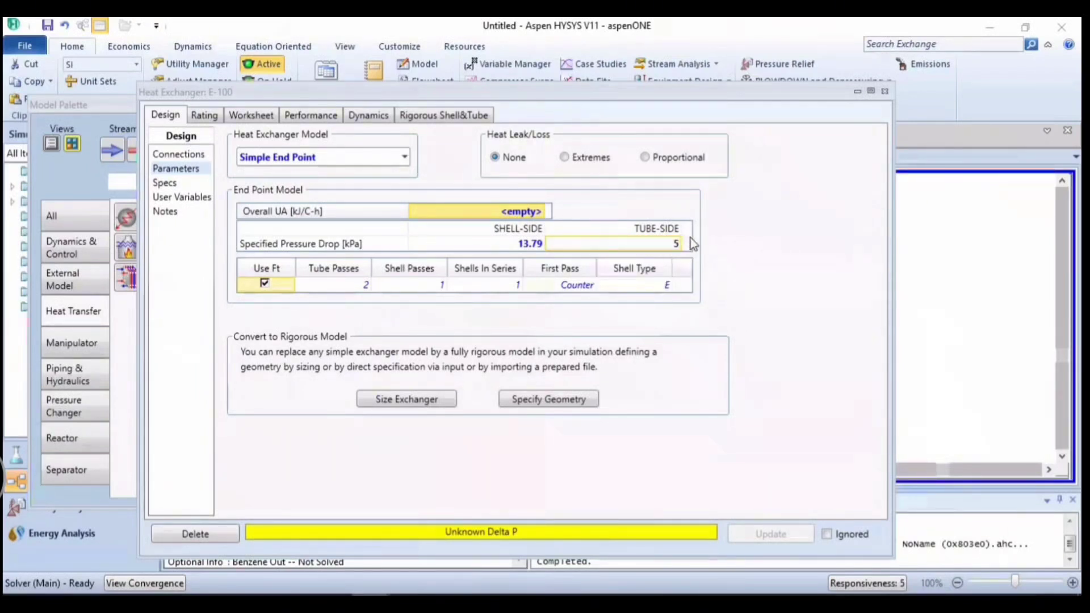
left_click(760, 244)
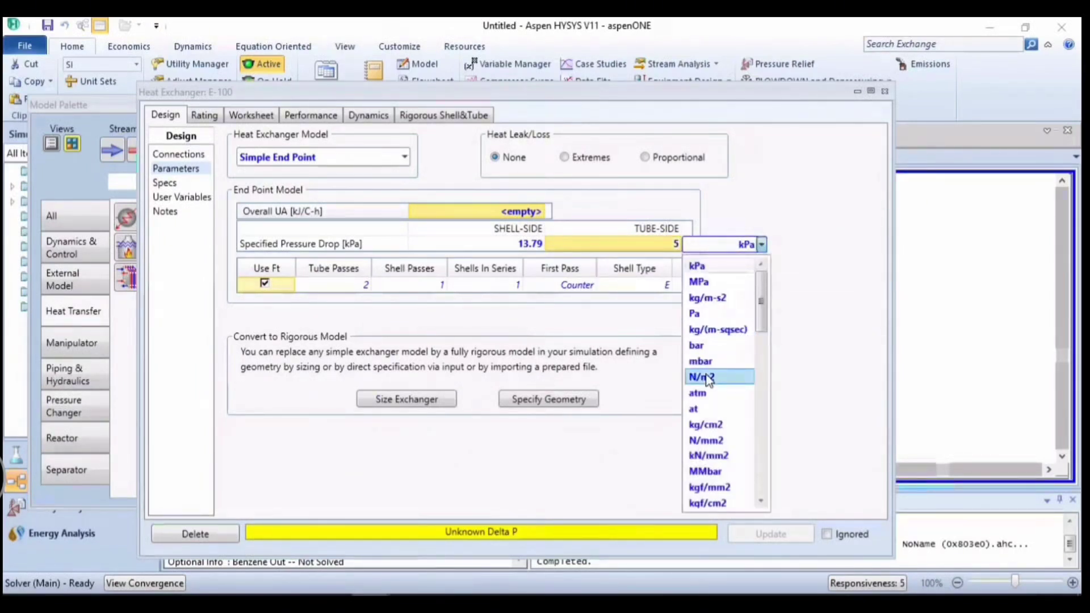
scroll(708, 379, "down", 5)
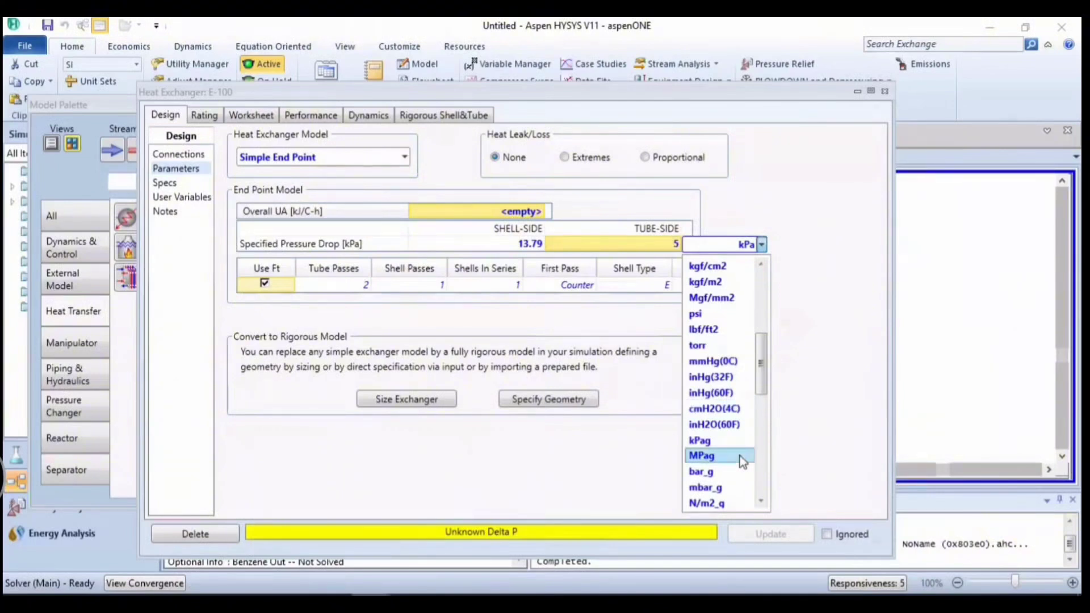
scroll(741, 455, "down", 3)
left_click(738, 440)
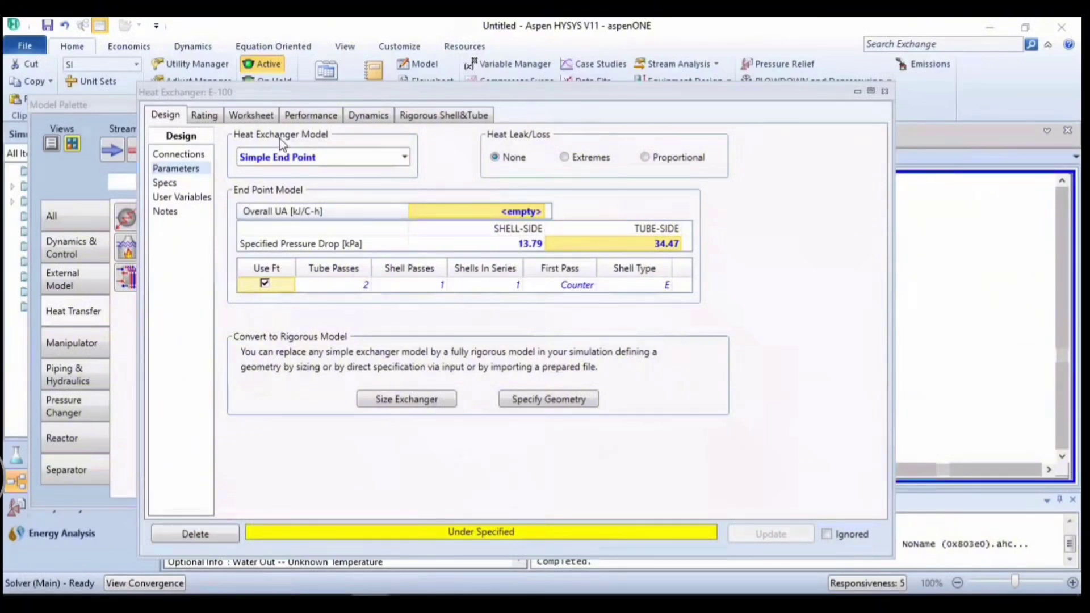
Set the Benzene Out temperature to 40 °C in the exchanger's stream conditions, following the target in the notes.
left_click(234, 116)
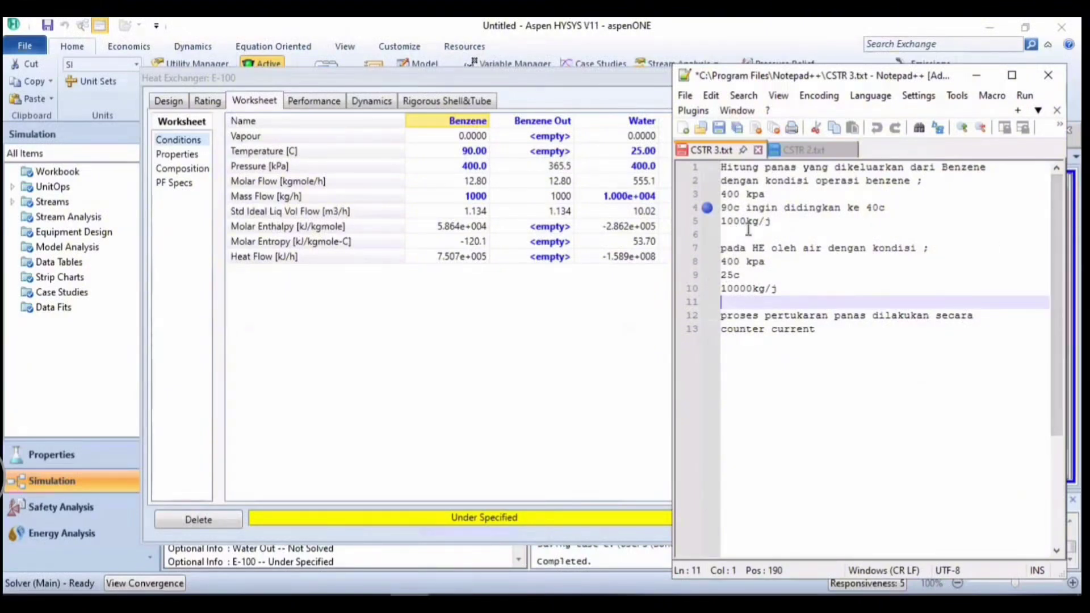
left_click(886, 209)
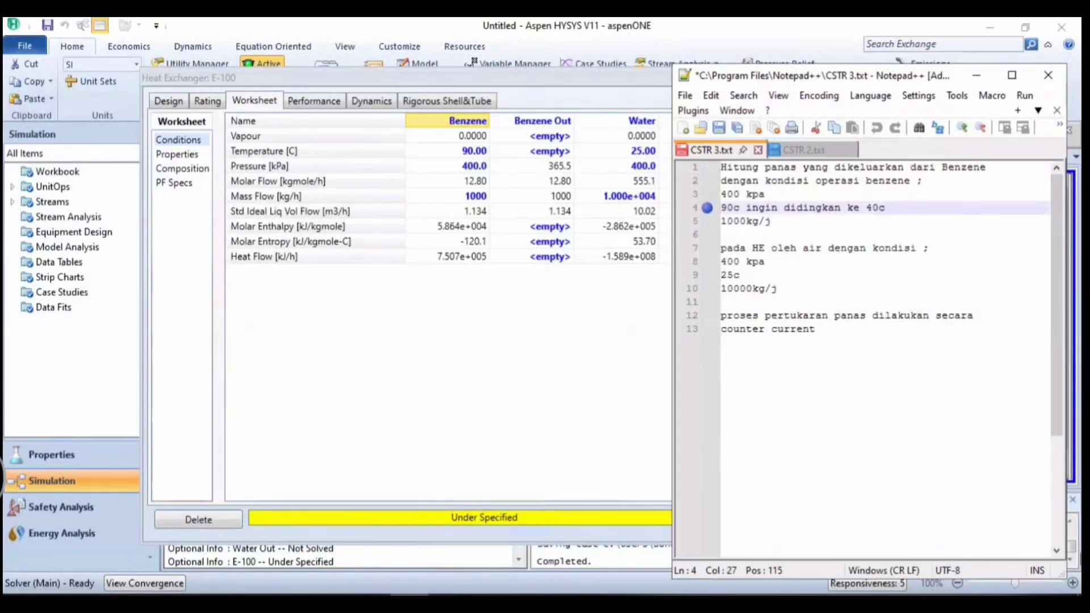
left_click(548, 152)
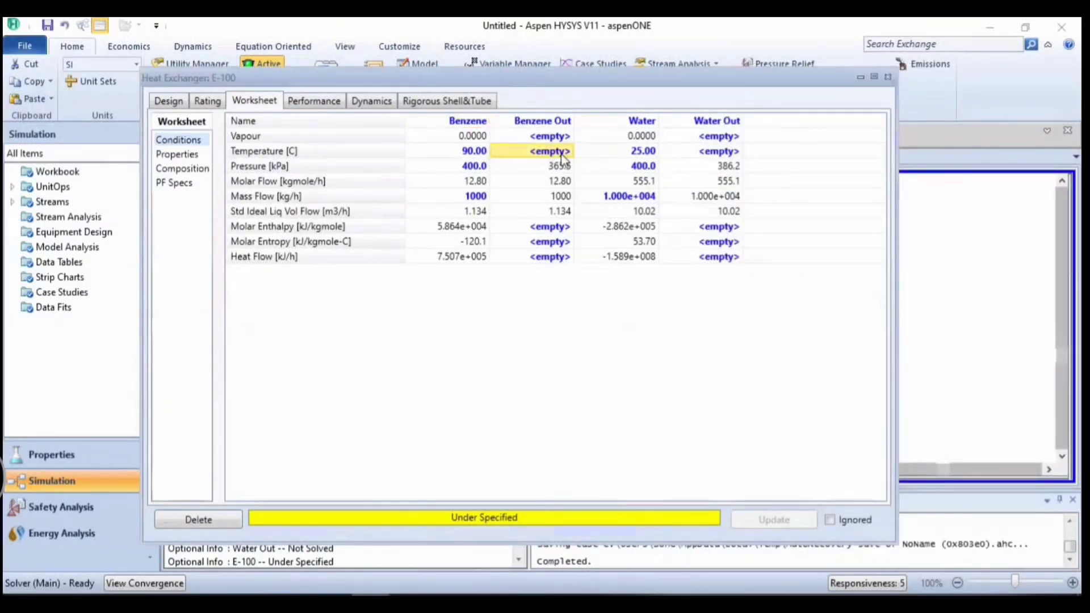
type("40")
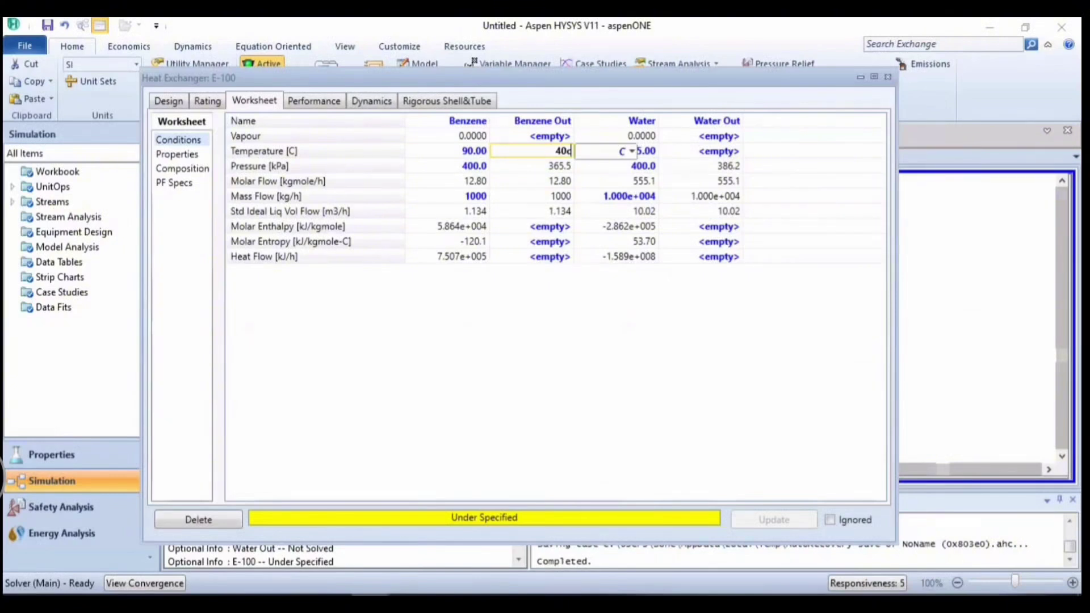
key("Return")
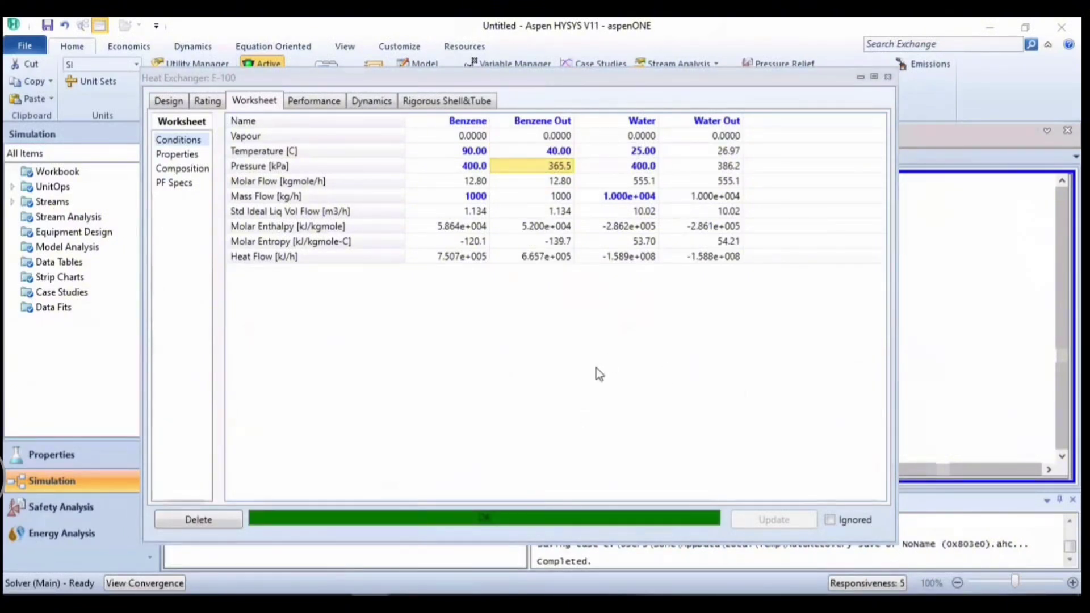
Recheck the problem notes, put them away and close the exchanger's properties to return to the flowsheet.
left_click(408, 604)
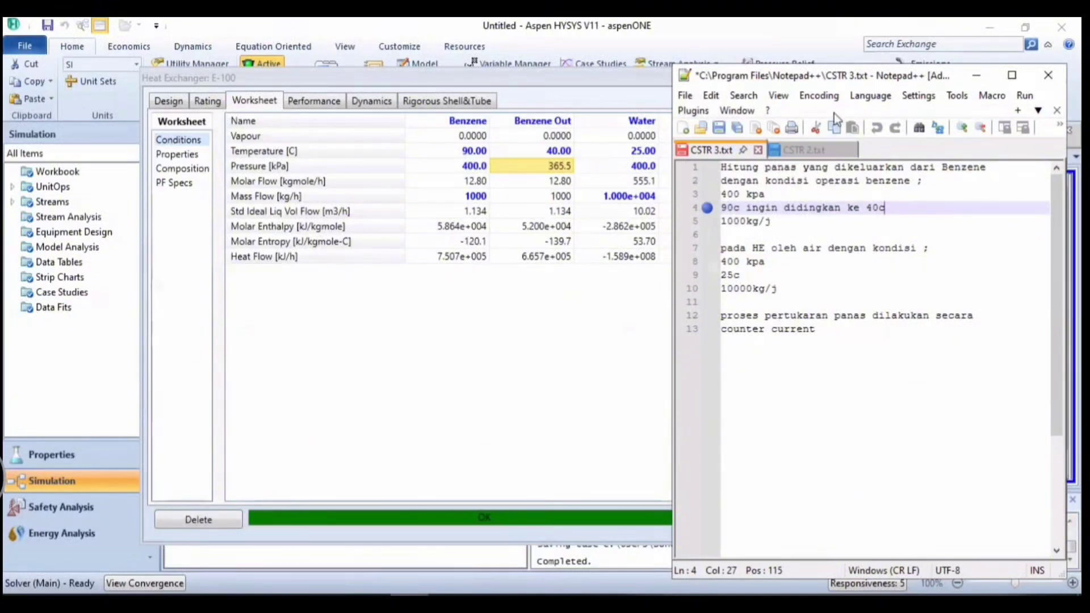
left_click(976, 75)
left_click(891, 80)
left_click(750, 258)
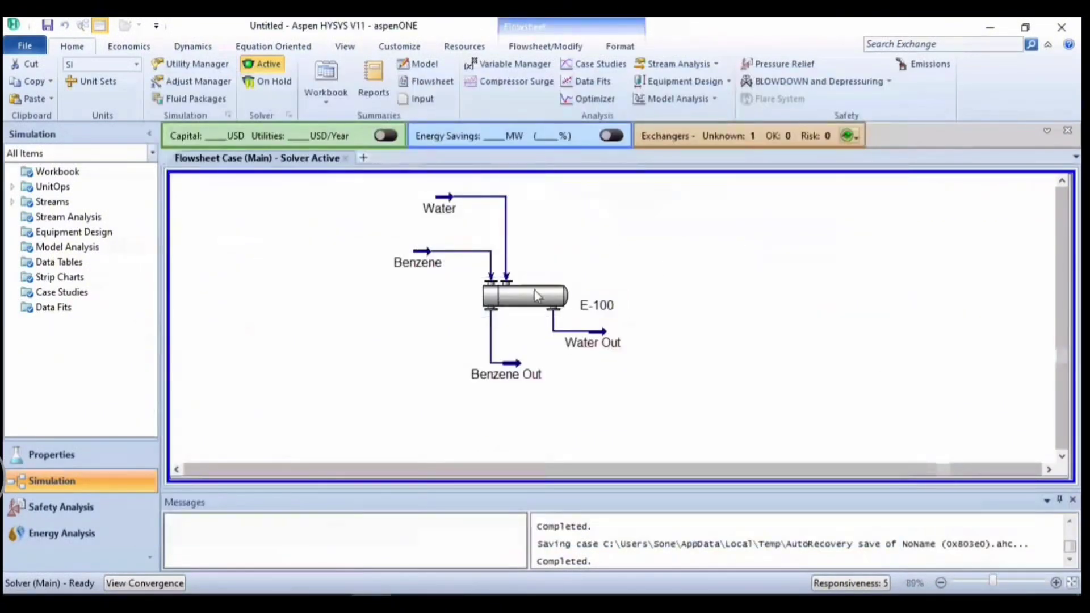
Reopen heat exchanger E-100 and examine its rating configuration and calculated sizing information.
left_click(500, 294)
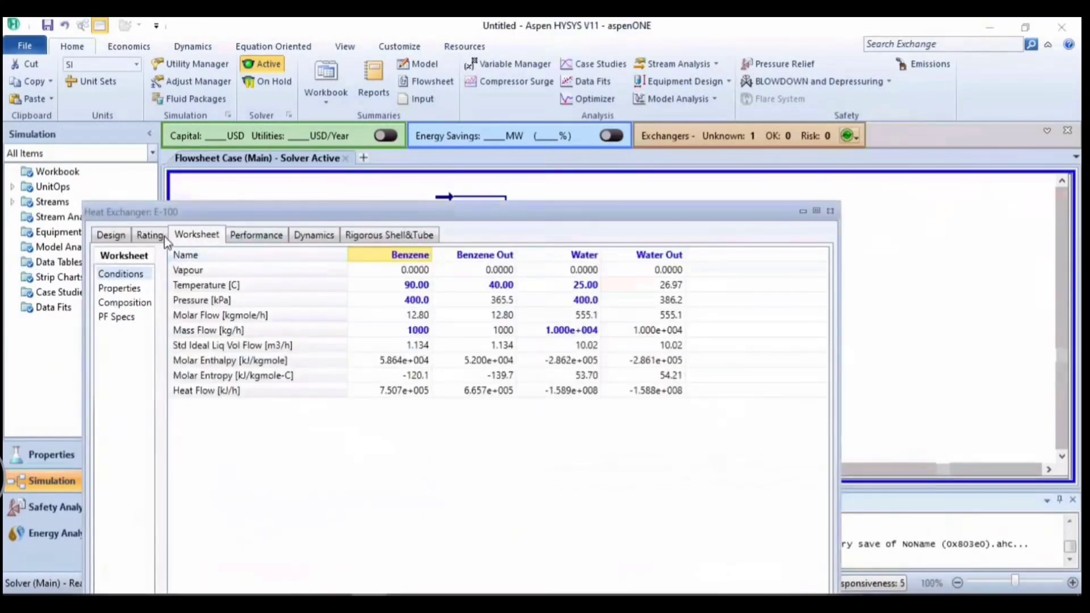
left_click(150, 235)
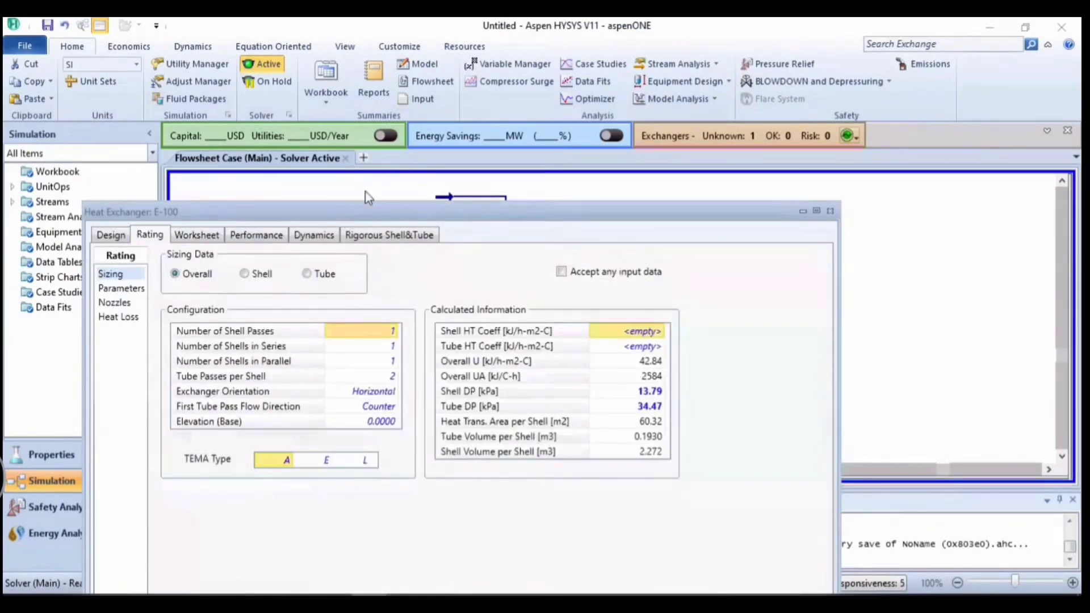
left_click(385, 178)
left_click_drag(384, 178, 385, 204)
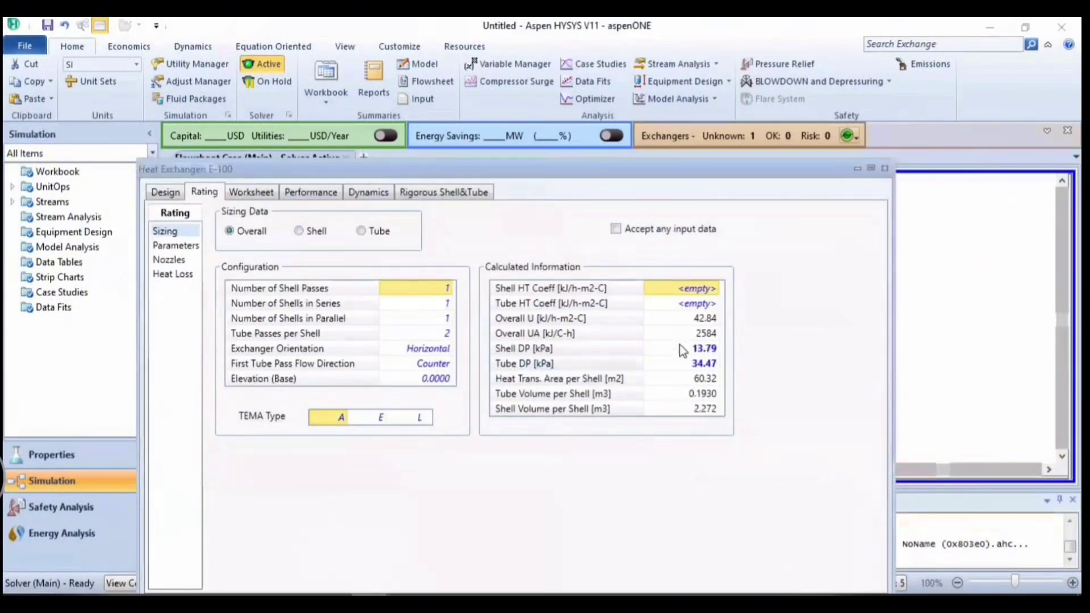
Place the problem notes beside the exchanger's properties and review its rating parameters and the conditions of its four streams.
key("alt+Tab")
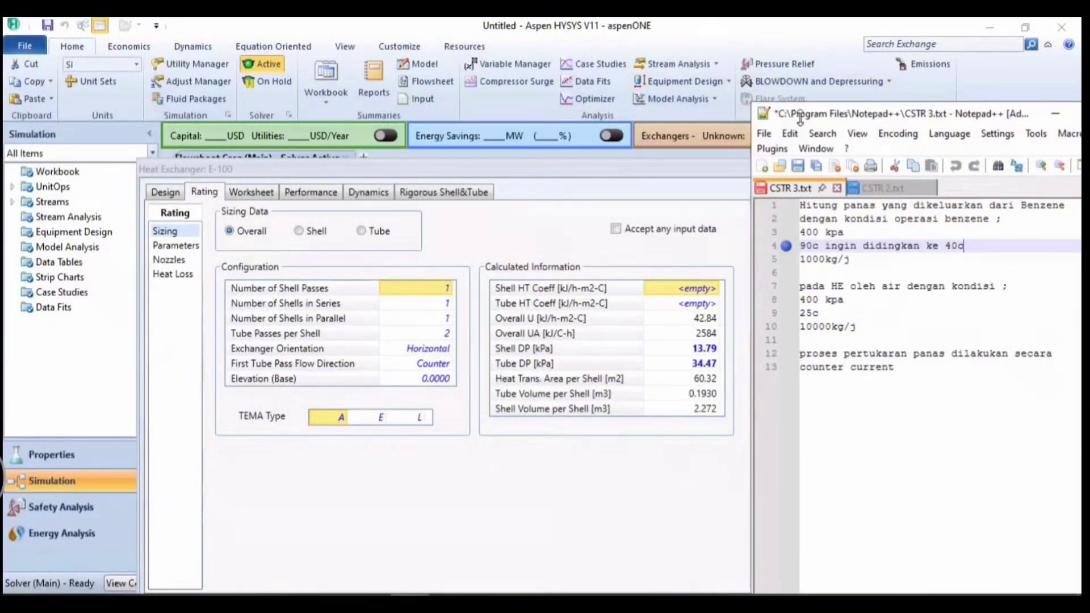
left_click_drag(789, 106, 753, 52)
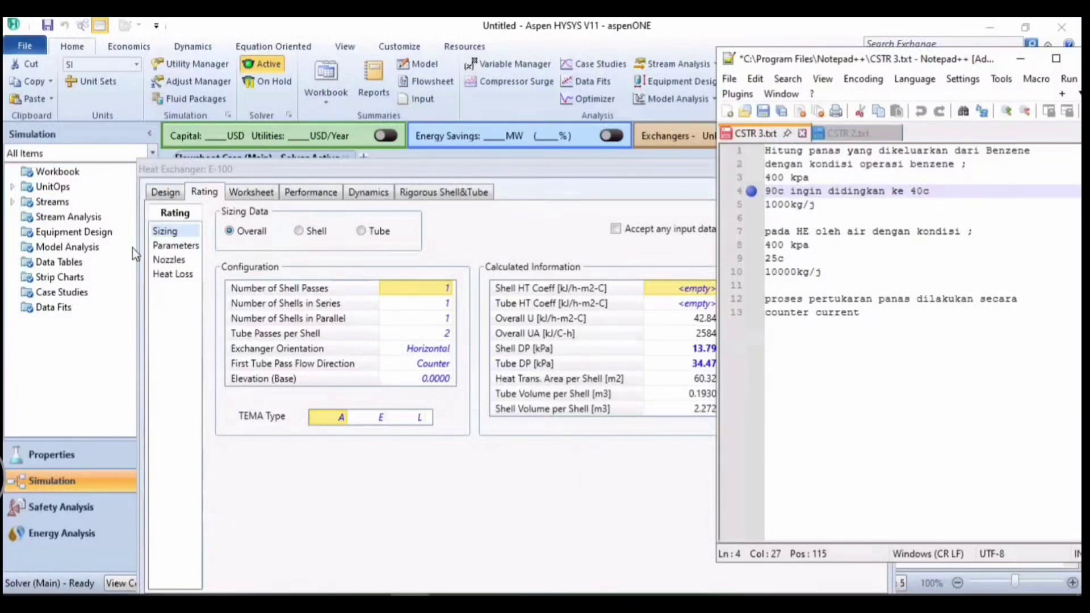
left_click(177, 249)
left_click(175, 245)
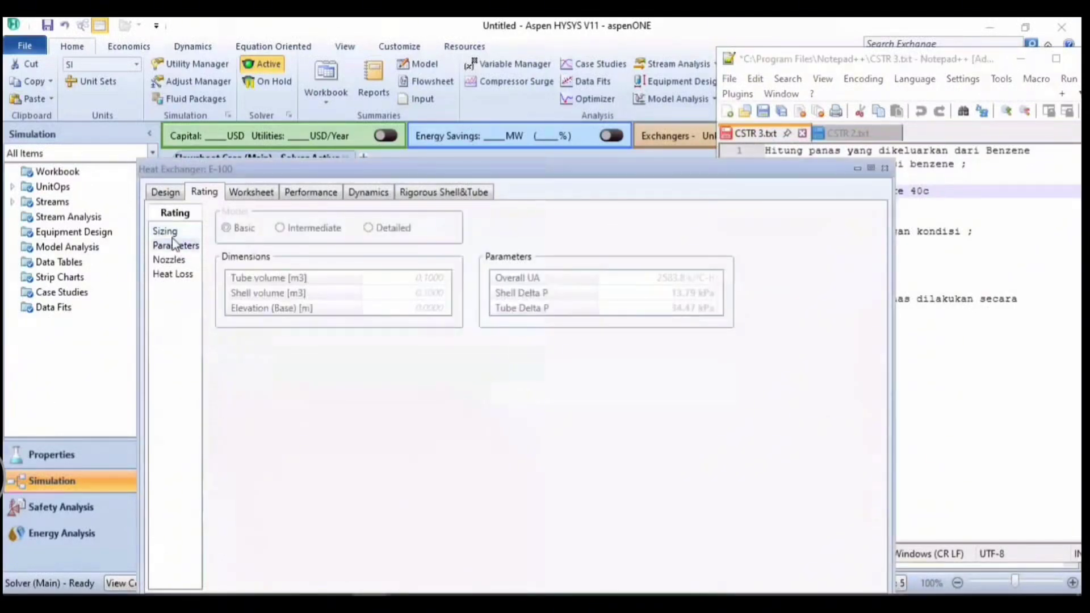
left_click(172, 195)
left_click(214, 190)
left_click(244, 195)
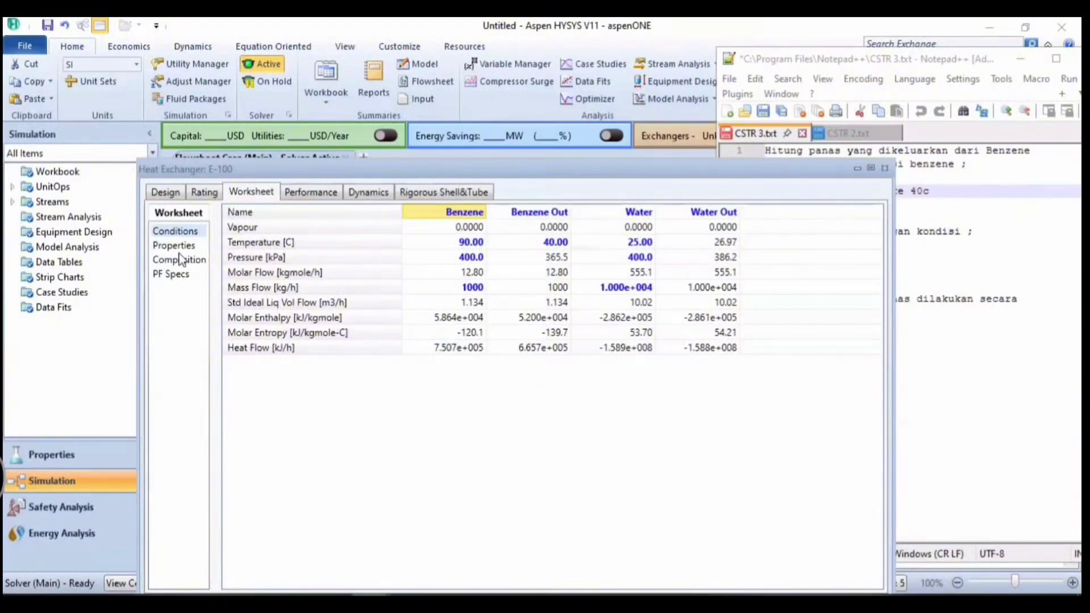
Examine the exchanger's design parameters, solver specifications, stream conditions and rating sizing data, including the overall UA.
left_click(156, 198)
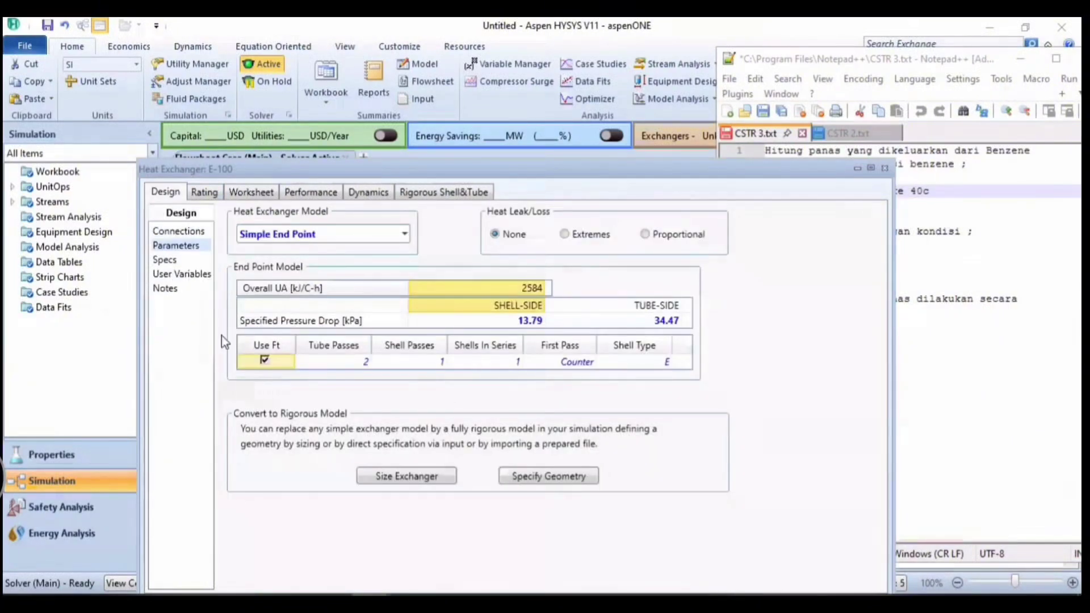
left_click(198, 199)
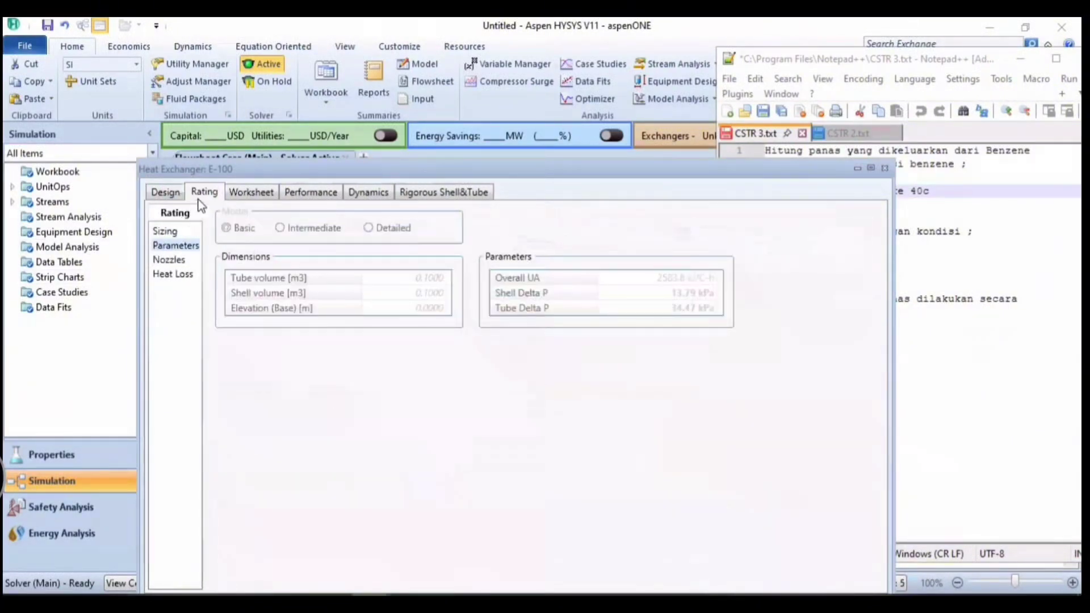
left_click(251, 193)
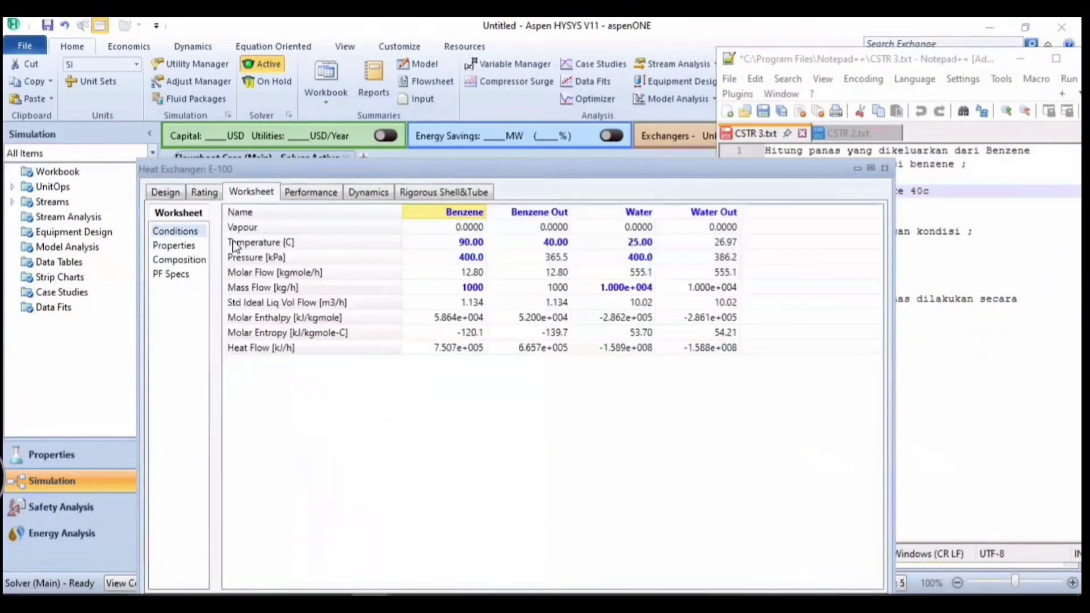
left_click(149, 193)
left_click(185, 259)
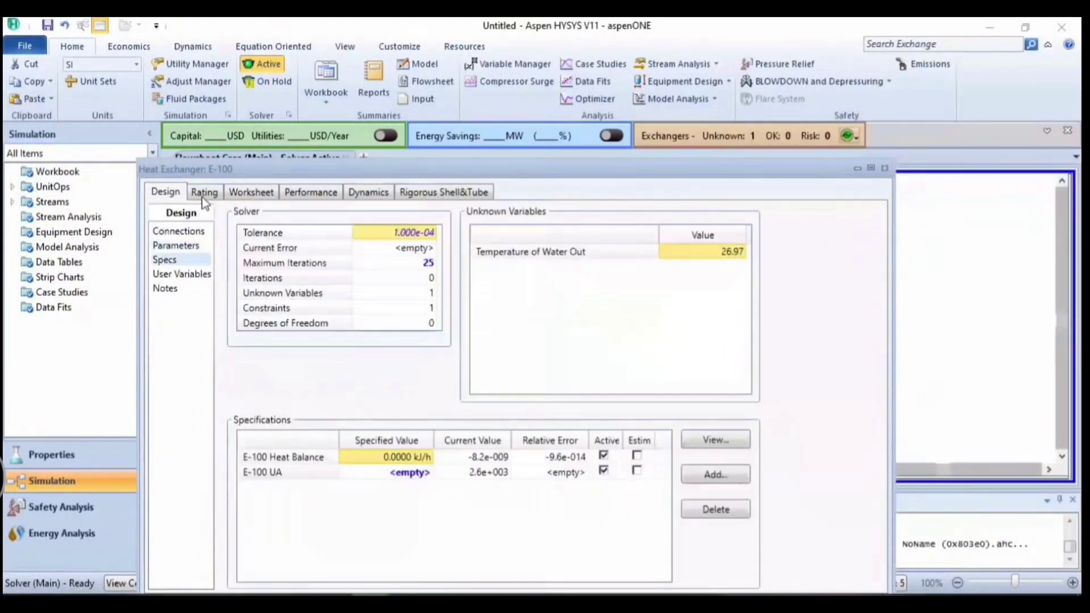
left_click(204, 196)
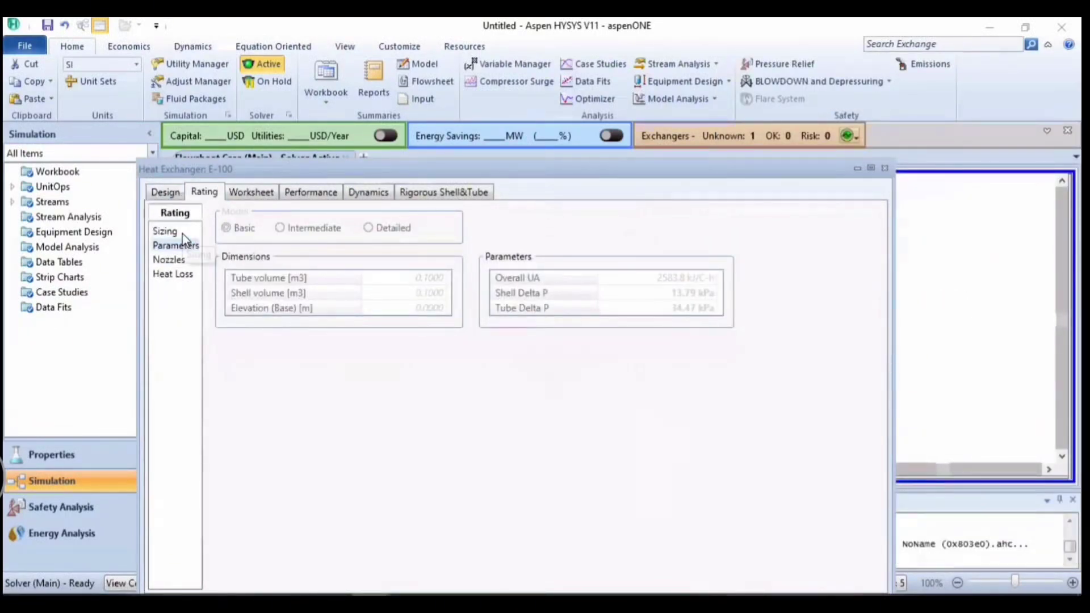
left_click(165, 232)
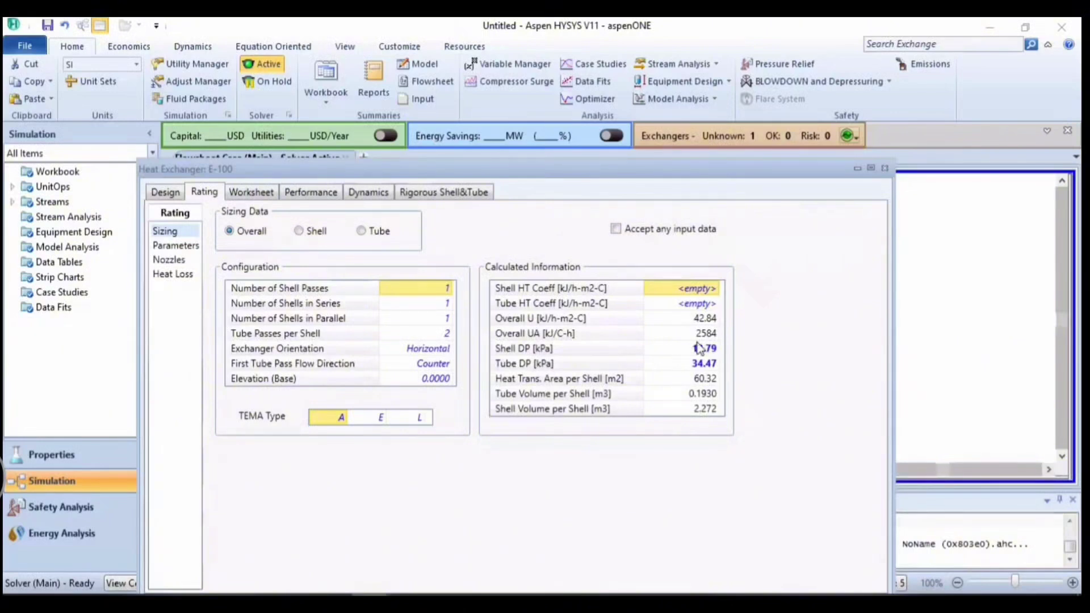
mouse_move(704, 341)
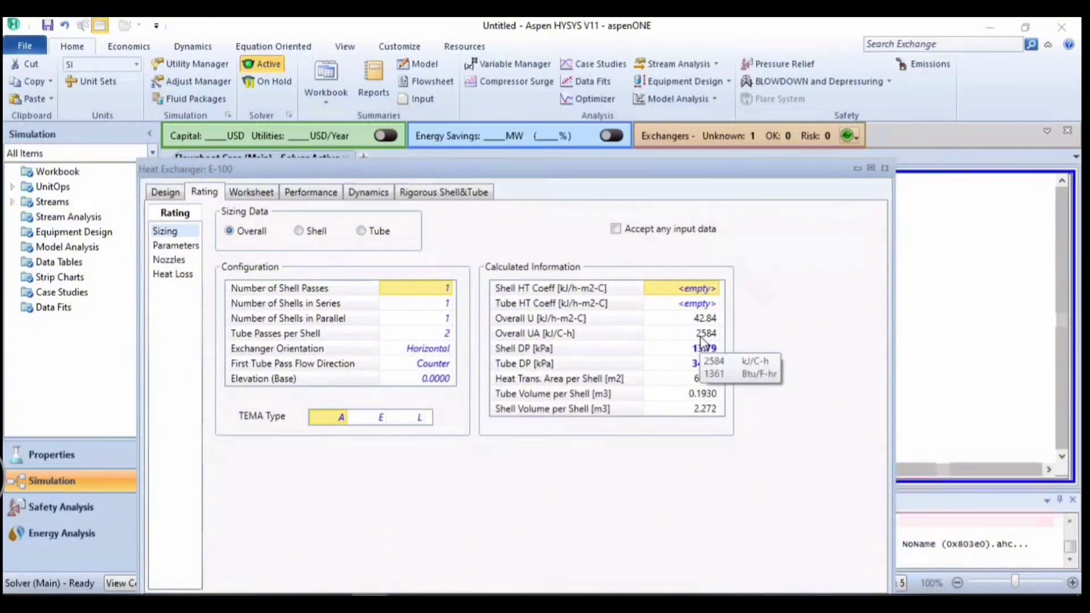
Clear the Benzene Out temperature specification in the exchanger's stream conditions.
left_click(250, 192)
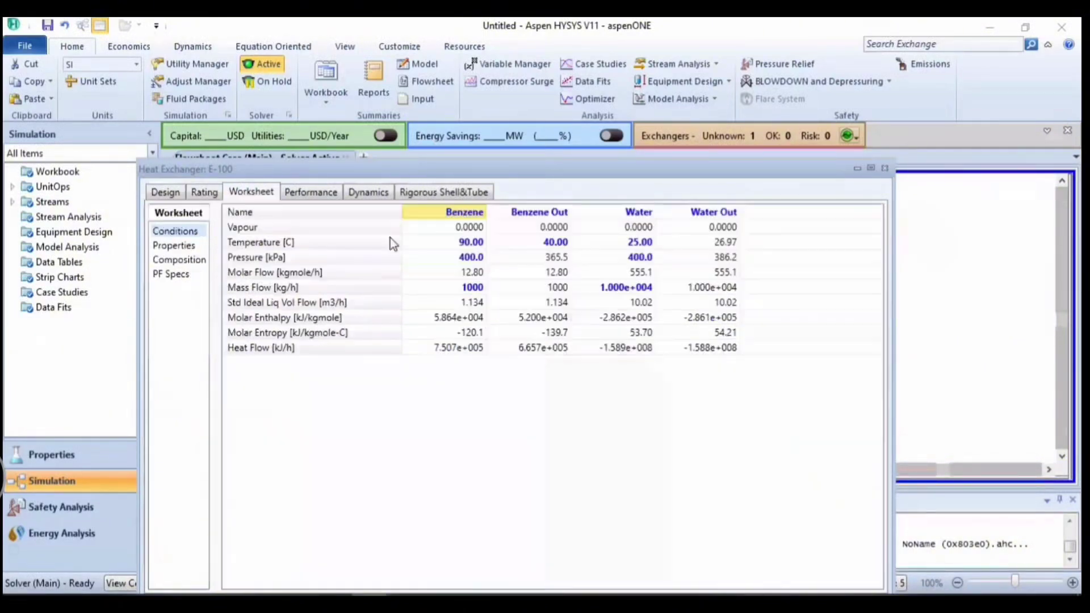
left_click(555, 246)
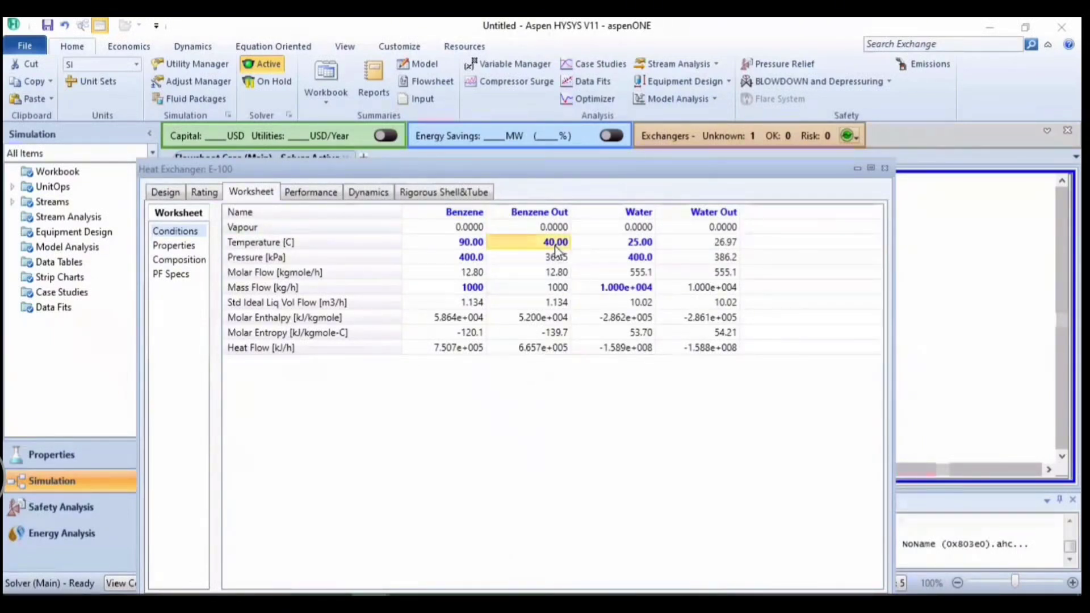
key("Delete")
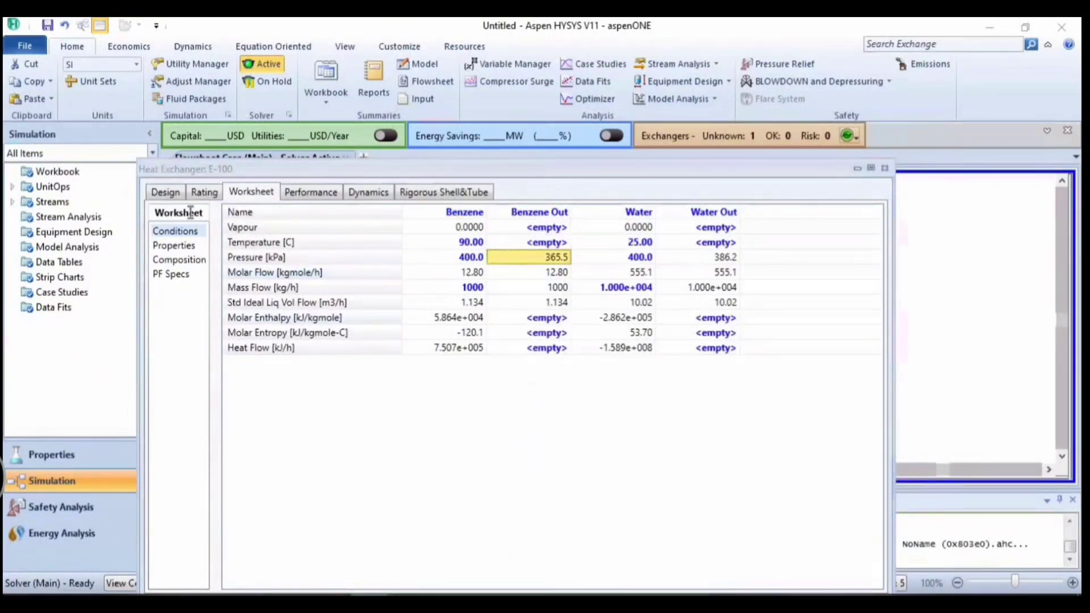
Specify an Overall UA of 1000 kJ/C-h in the exchanger's rating sizing data.
left_click(205, 193)
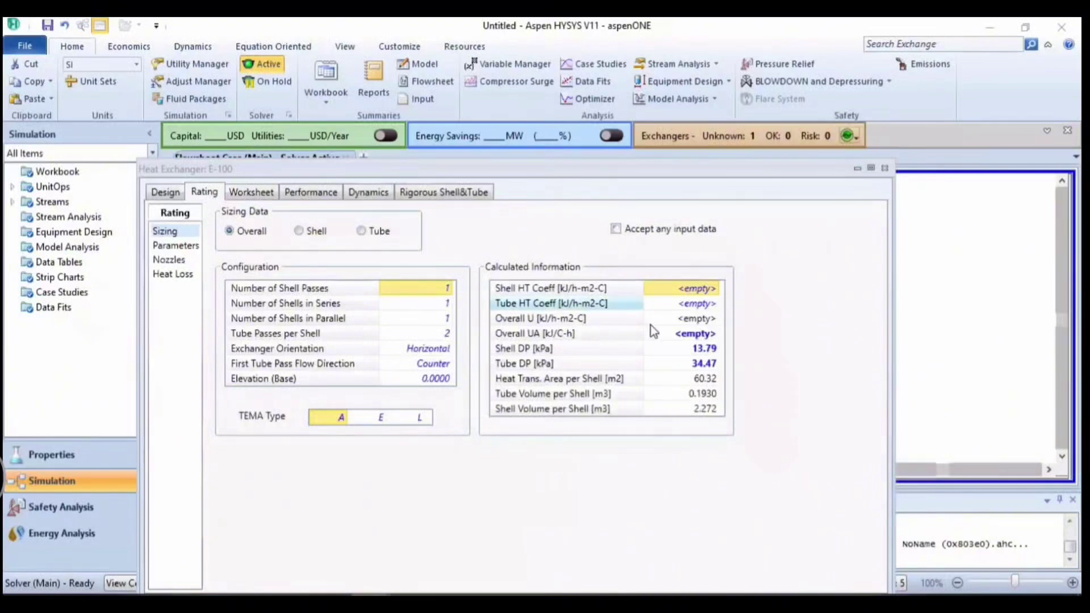
left_click(694, 334)
mouse_move(697, 352)
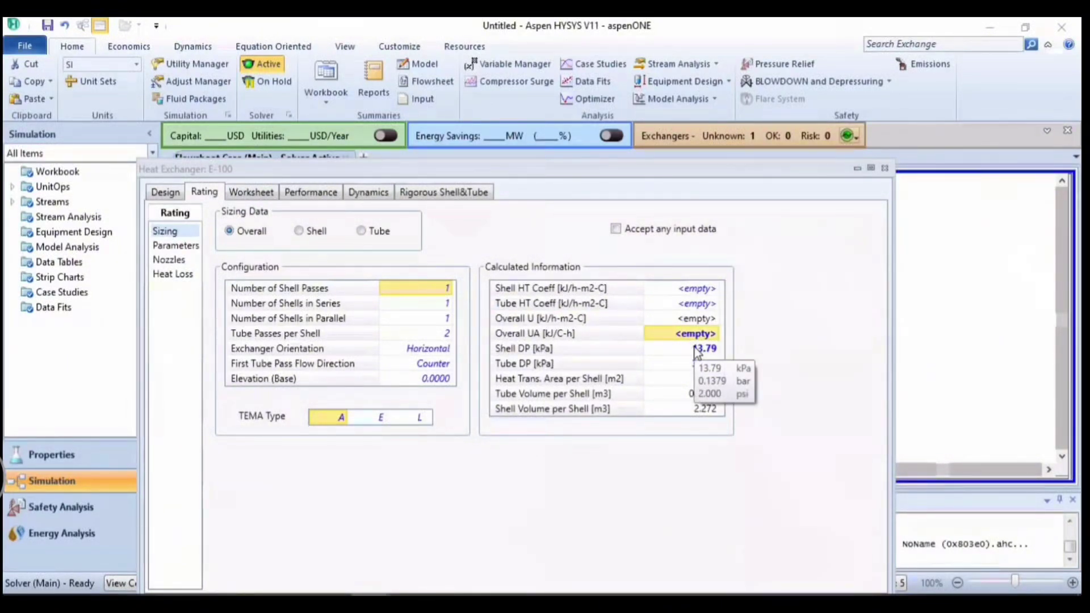
type("10")
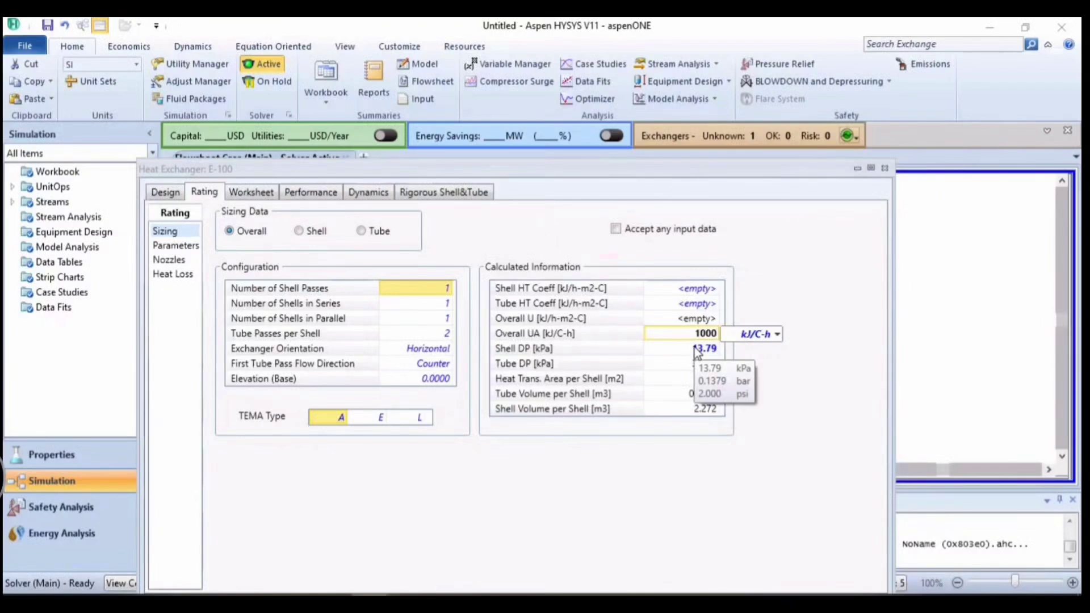
type("00")
key("Return")
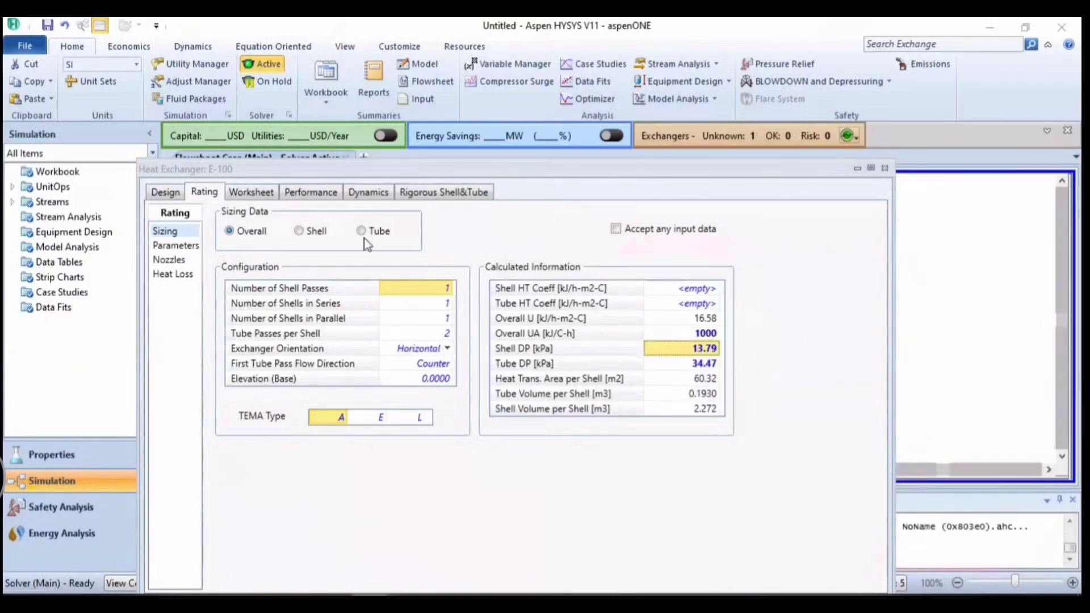
Check the recalculated stream conditions and inspect the Benzene Out stream's own worksheet, closing it when done.
left_click(255, 196)
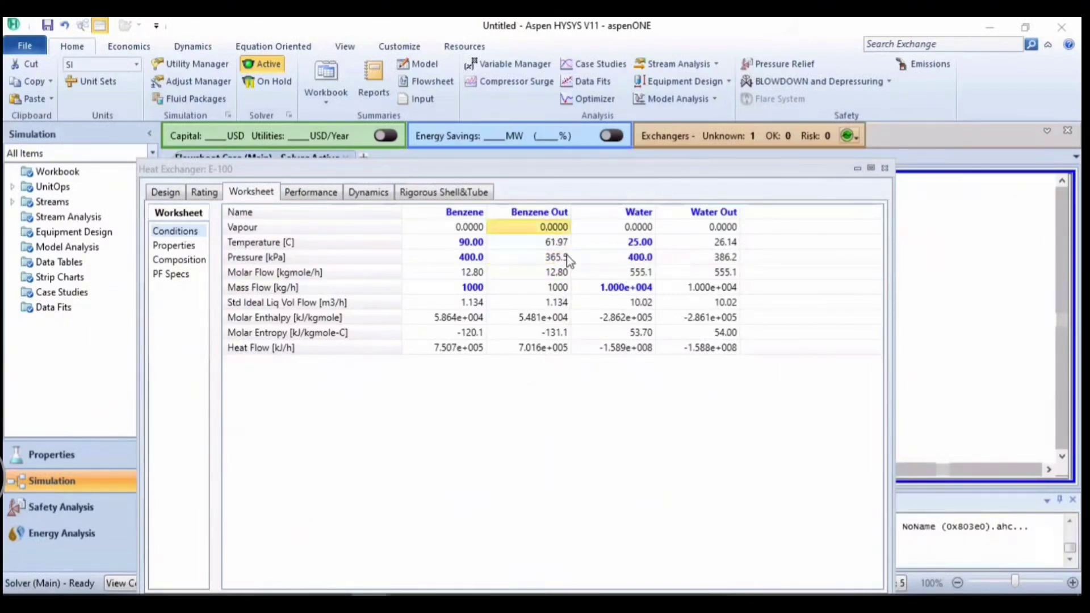
left_click(559, 226)
left_click(547, 242)
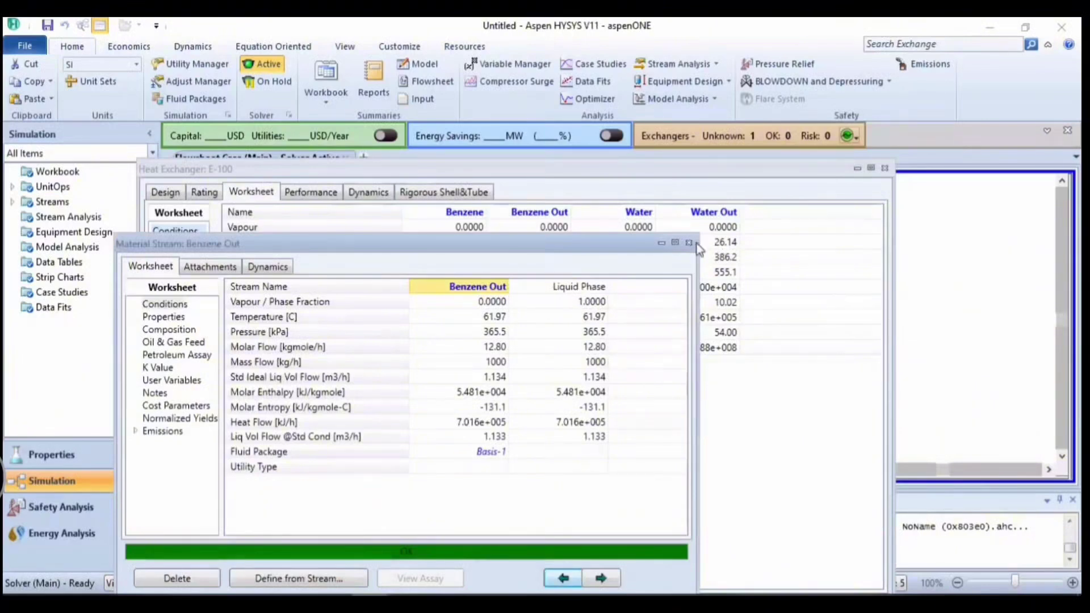
left_click(689, 244)
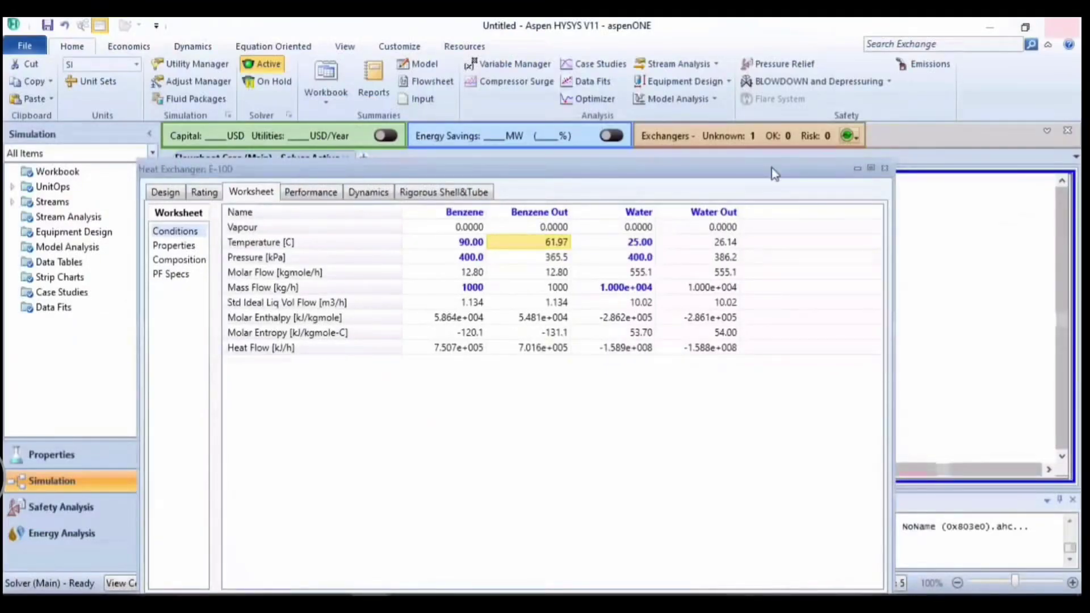
Reposition the exchanger window and compare its design specifications, rating parameters, sizing, nozzle data and stream conditions.
left_click_drag(771, 168, 793, 120)
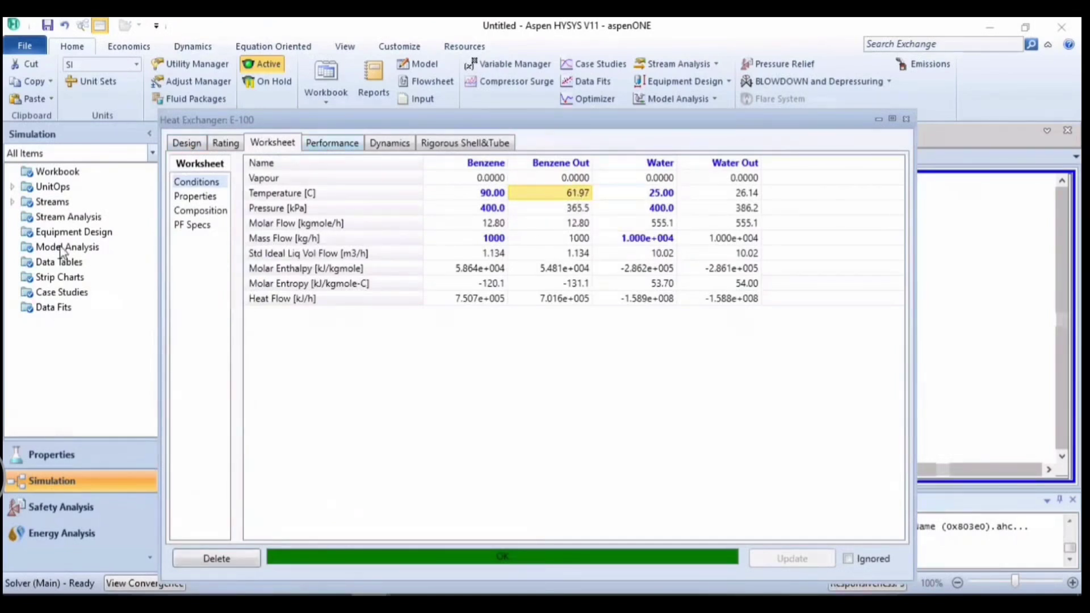
left_click(191, 144)
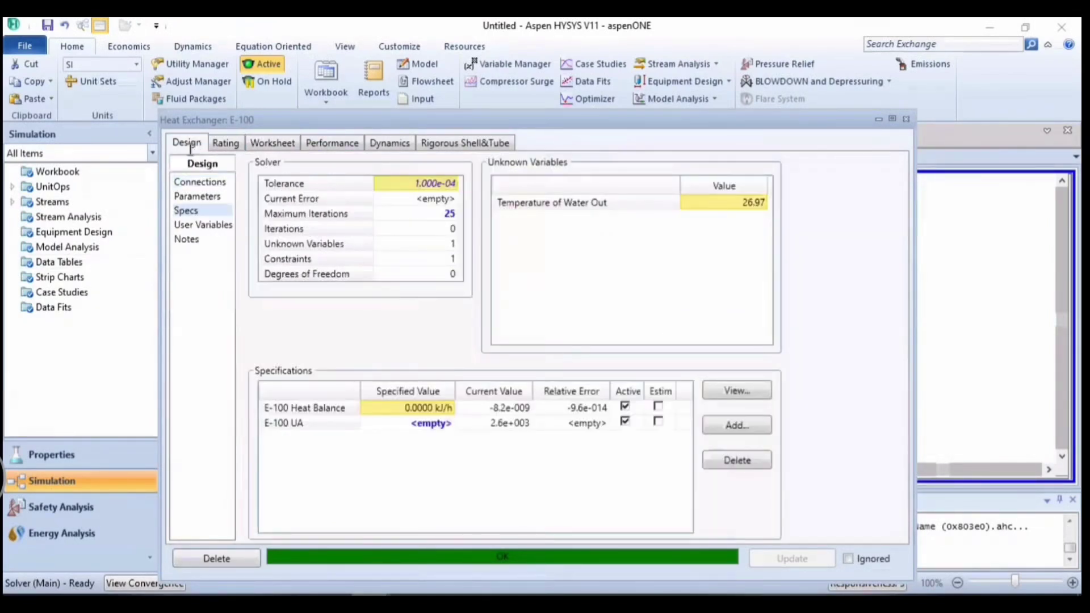
left_click(226, 148)
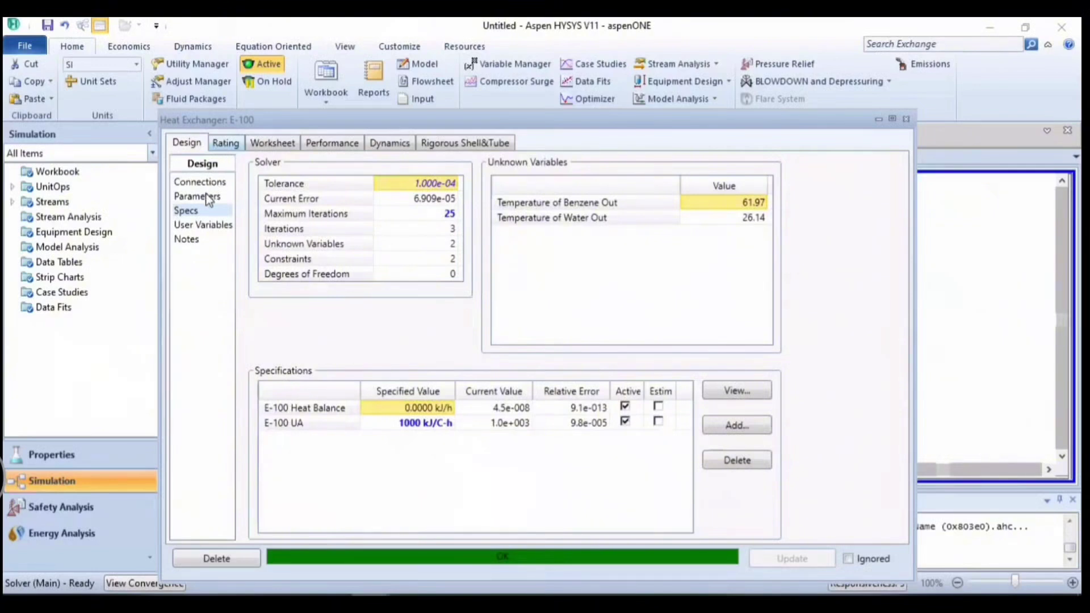
left_click(210, 197)
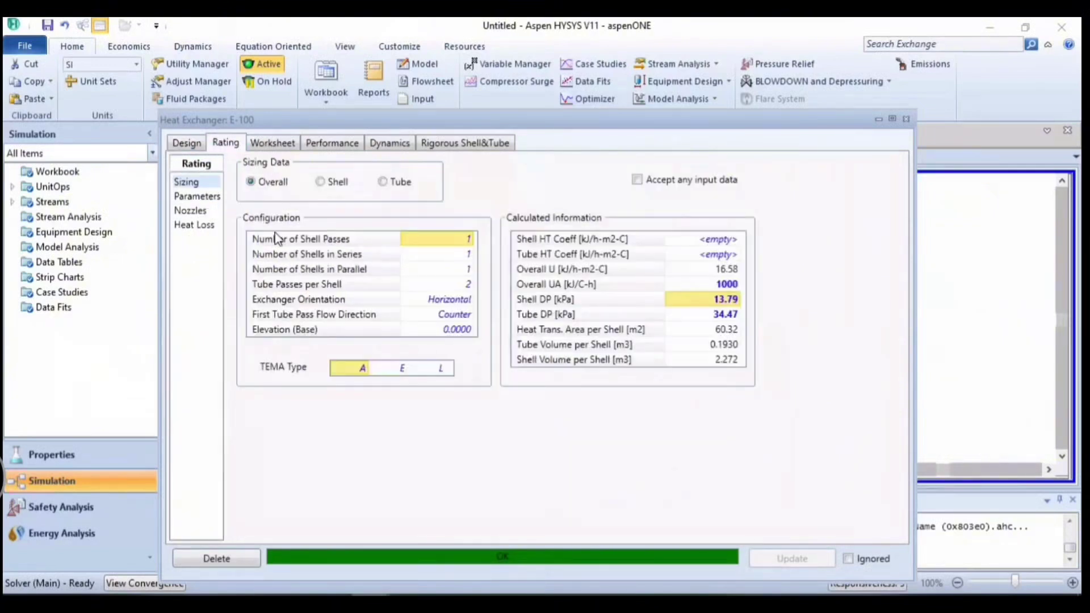
left_click(210, 182)
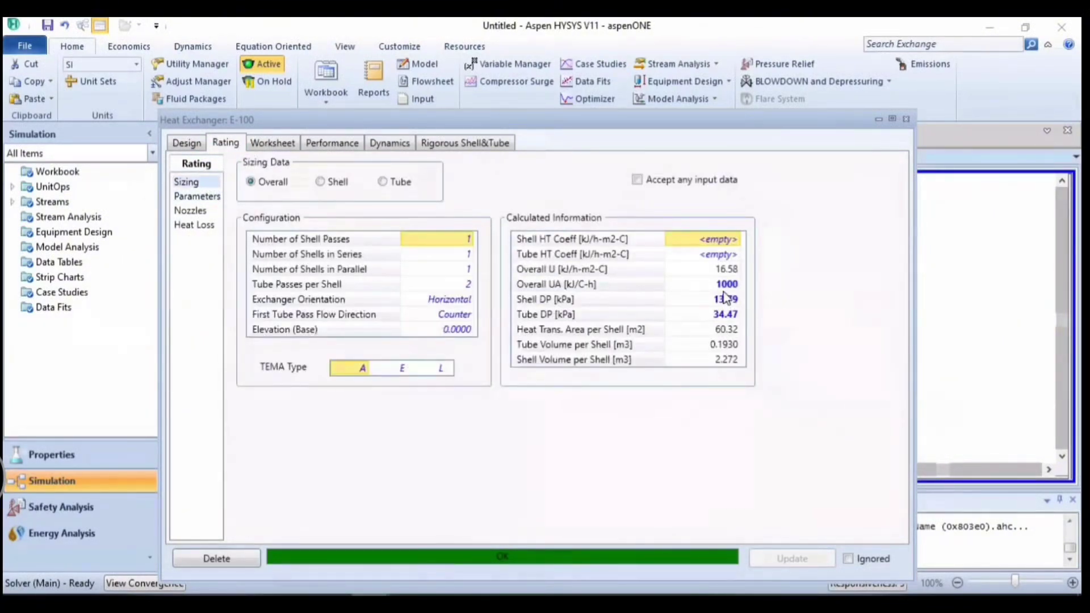
left_click(264, 143)
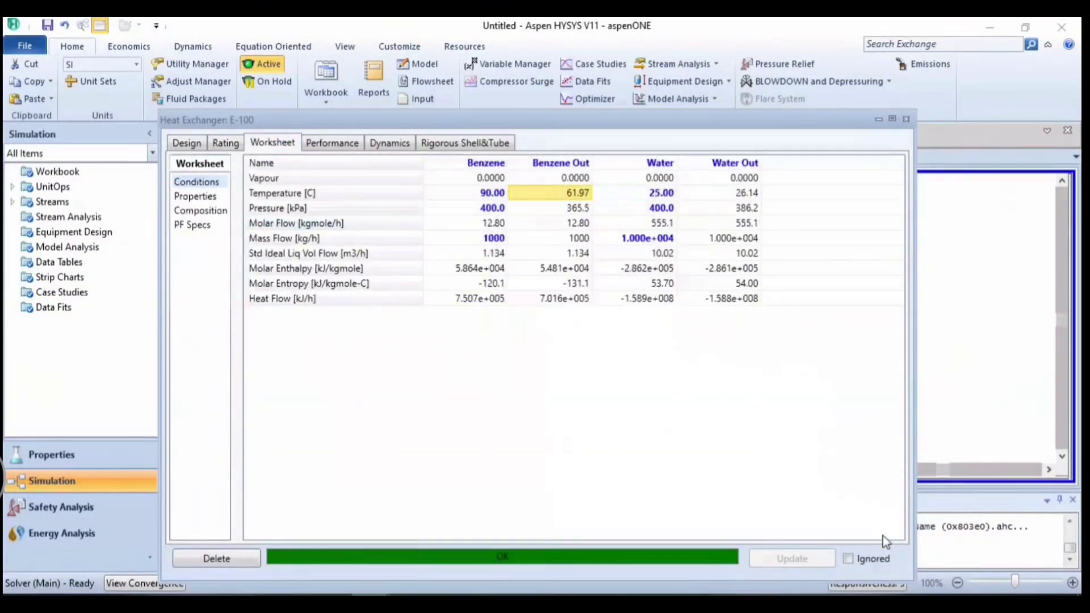
left_click(199, 142)
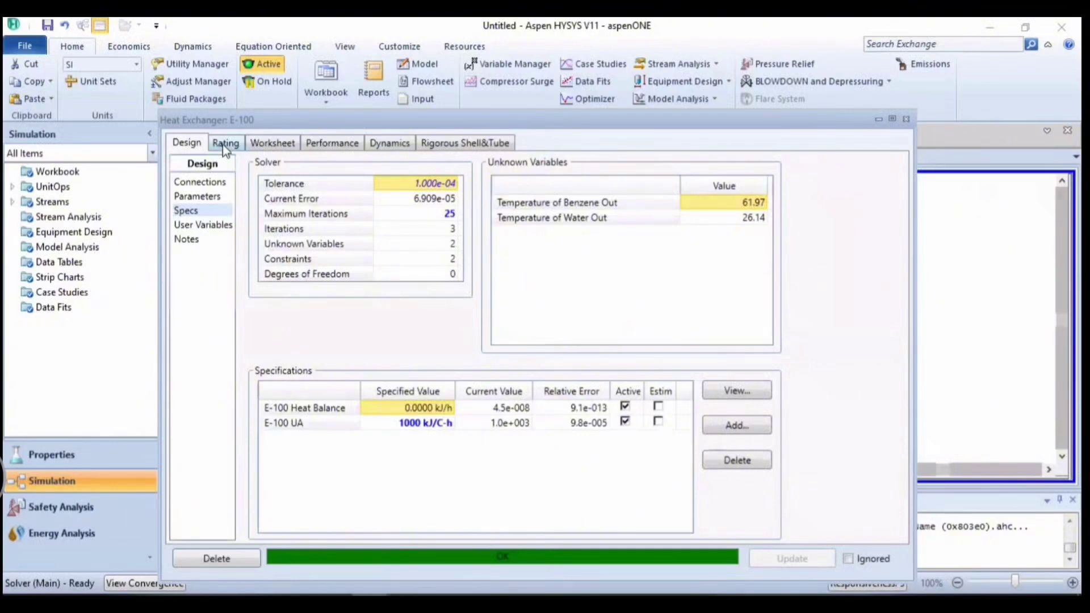
left_click(226, 149)
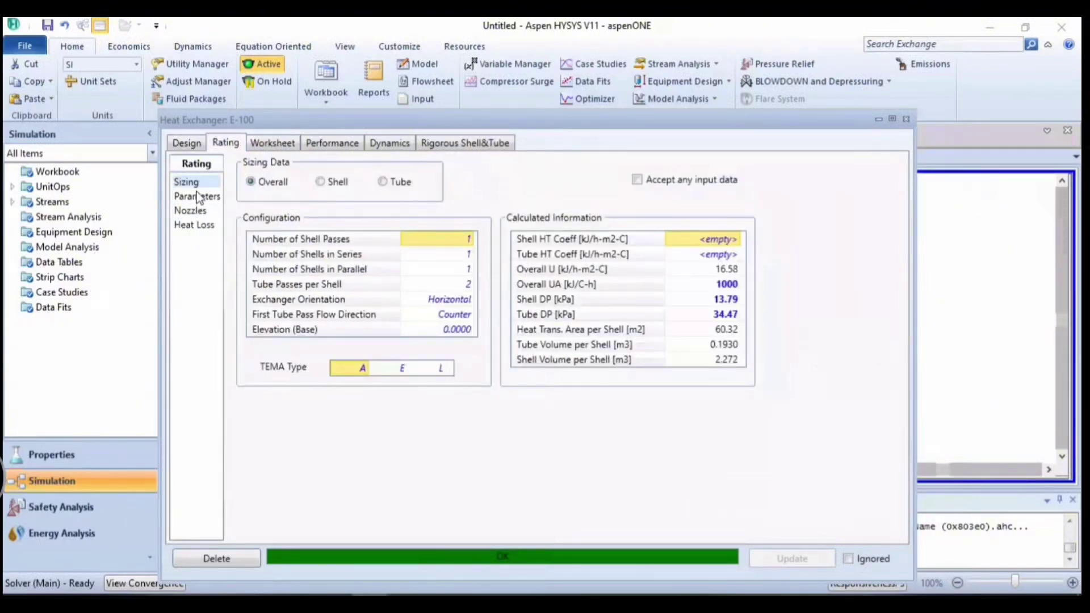
left_click(198, 196)
left_click(193, 212)
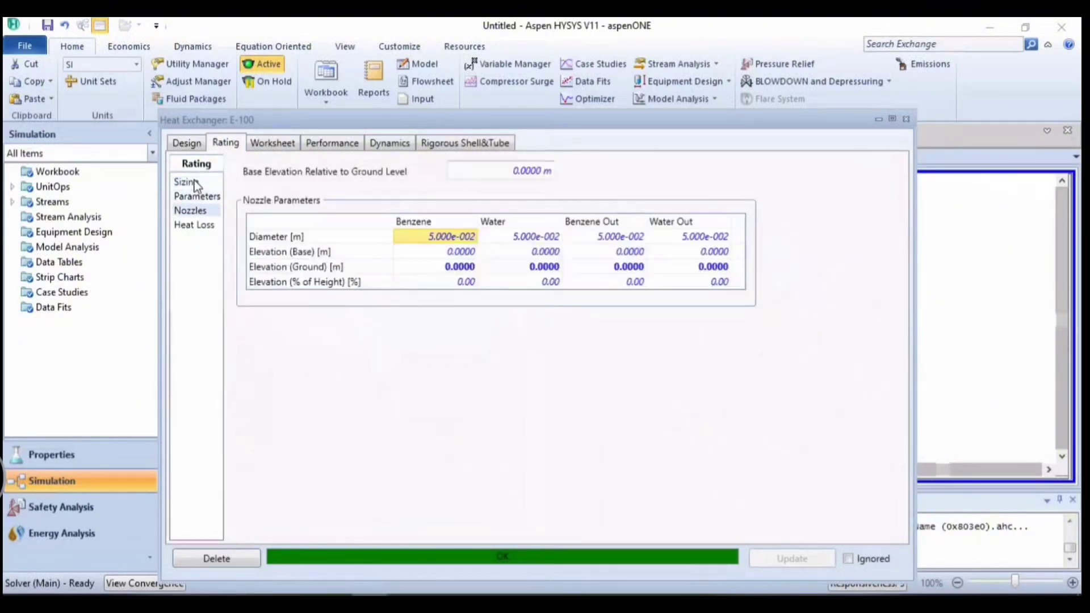
left_click(188, 144)
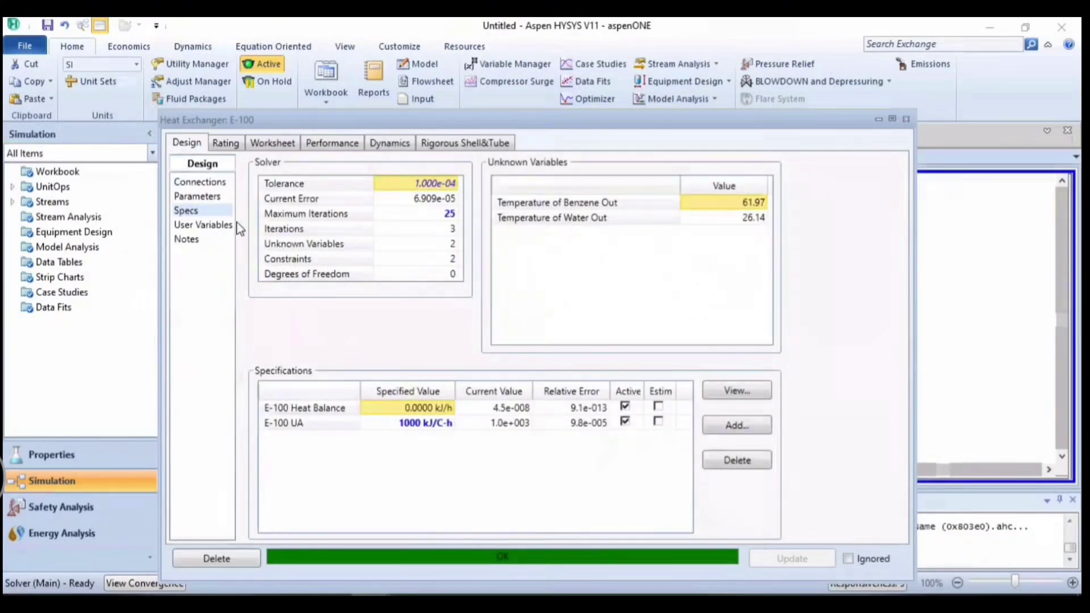
Clear the specified Overall UA from the exchanger's rating sizing data.
left_click(225, 145)
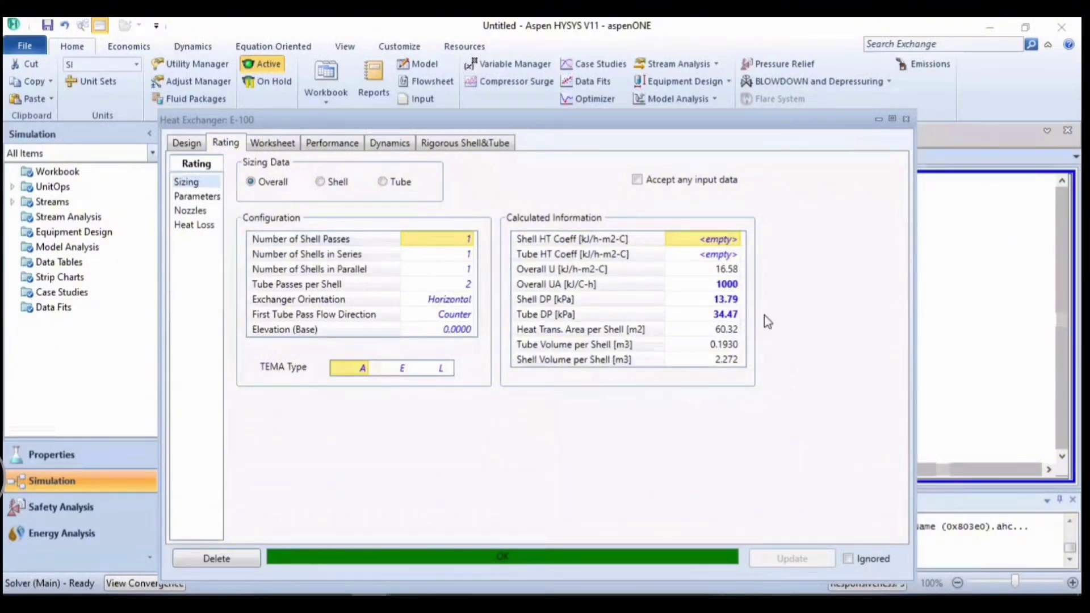
left_click(724, 286)
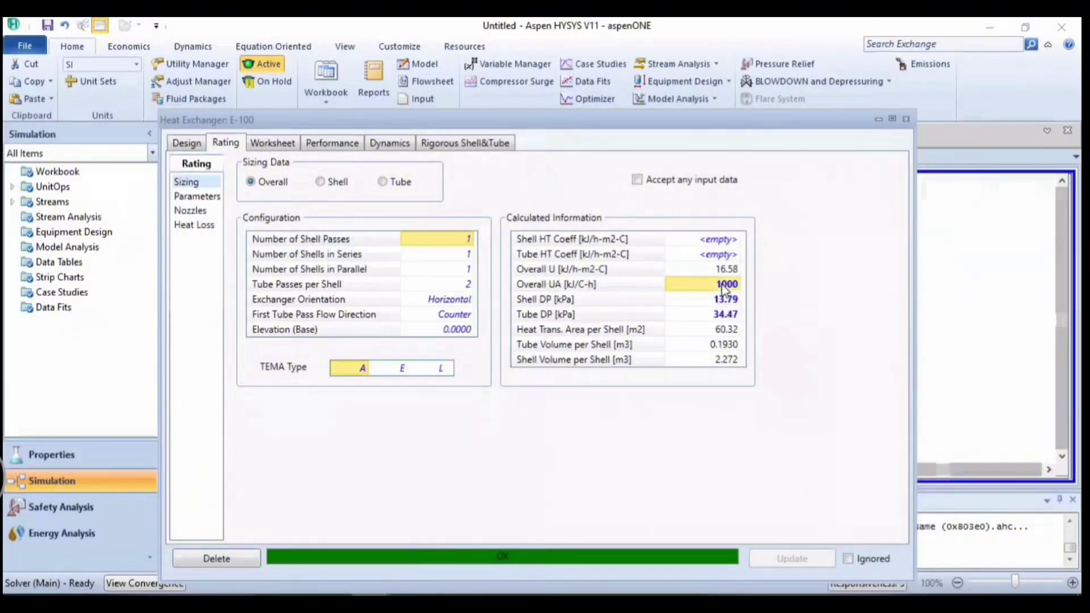
key("BackSpace")
key("Return")
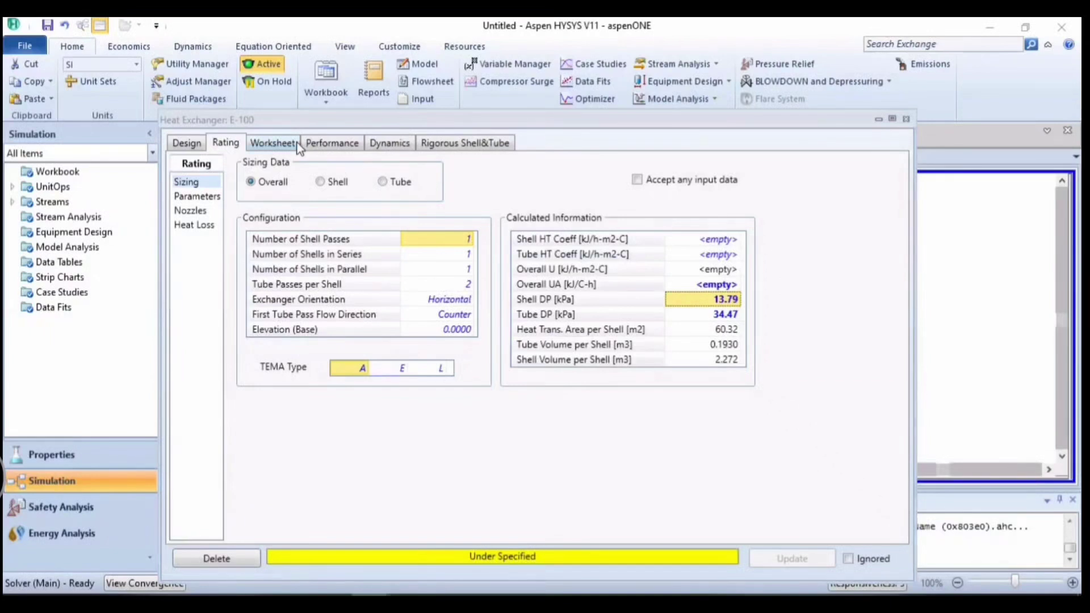
Set the Benzene Out temperature to 50 °C in the exchanger's stream conditions.
left_click(298, 145)
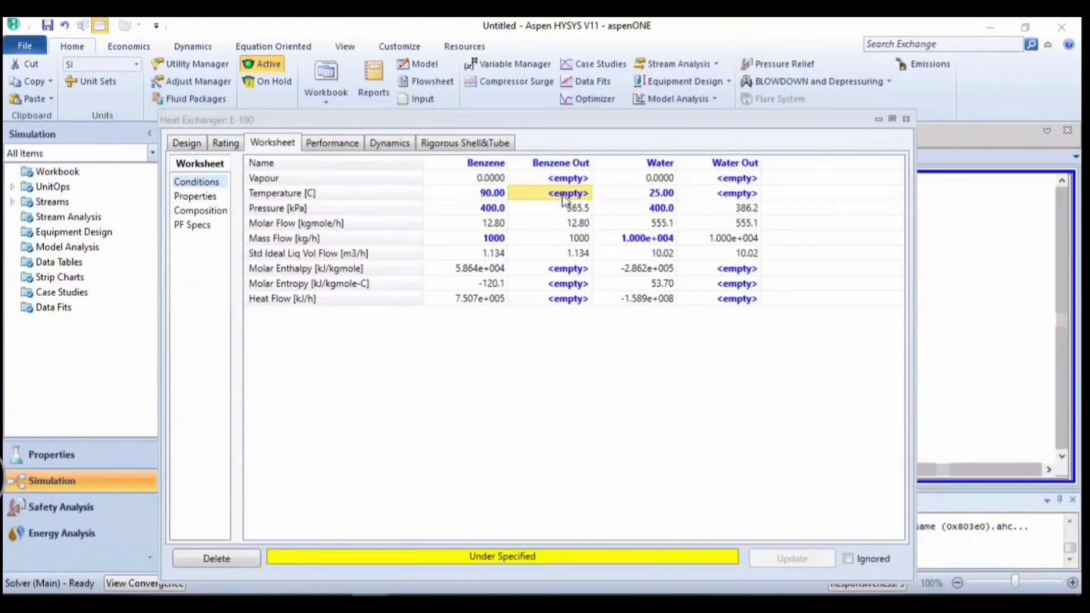
type("50")
key("Return")
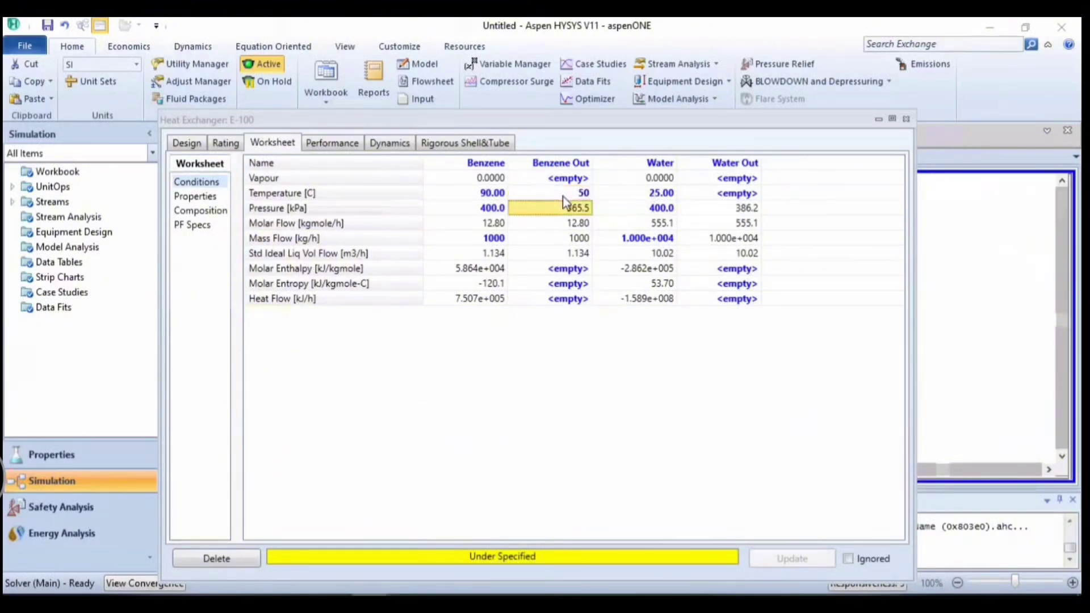
Review the exchanger's recalculated sizing data and design specifications, and examine its overall and detailed performance figures.
left_click(224, 145)
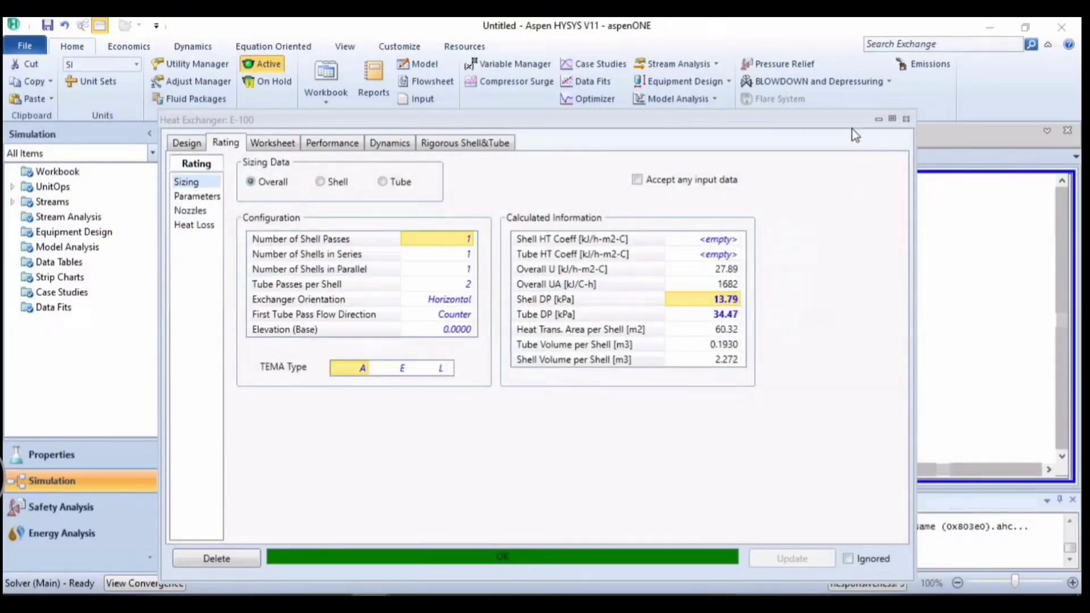
left_click_drag(851, 125, 863, 73)
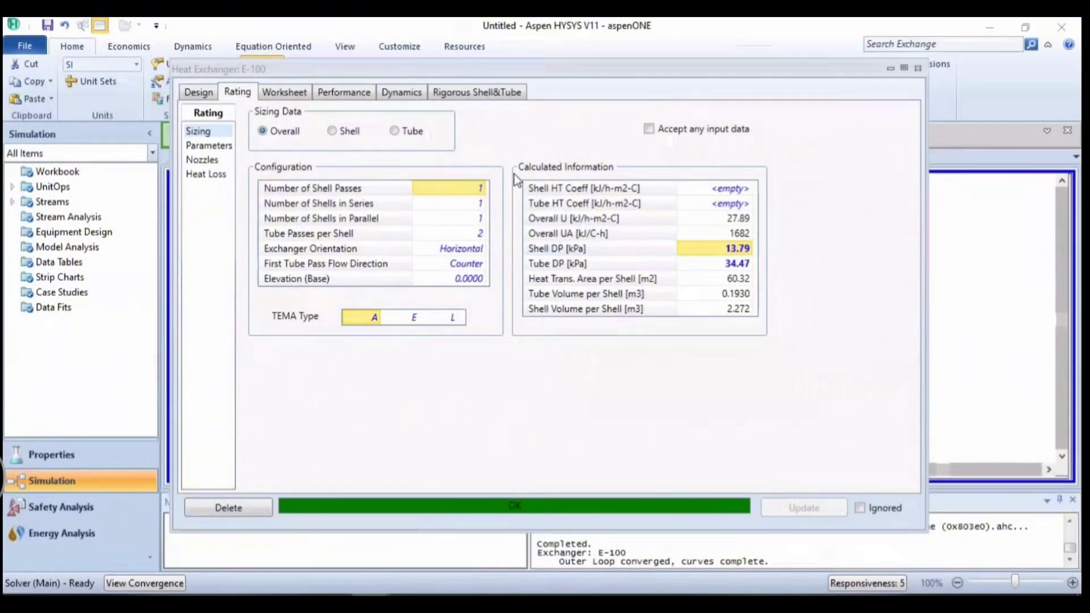
left_click(206, 93)
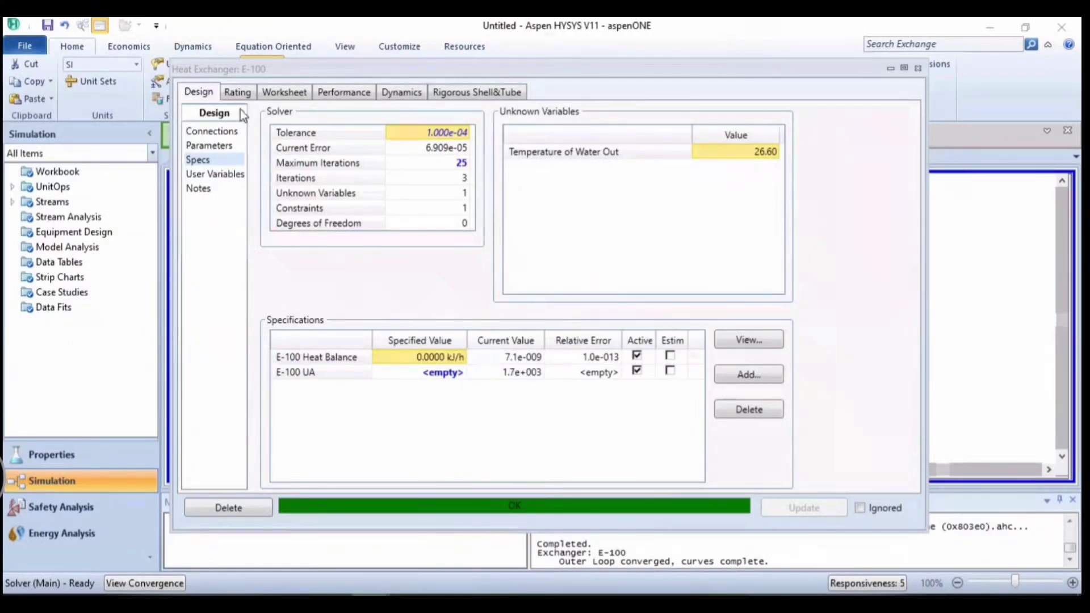
left_click(336, 94)
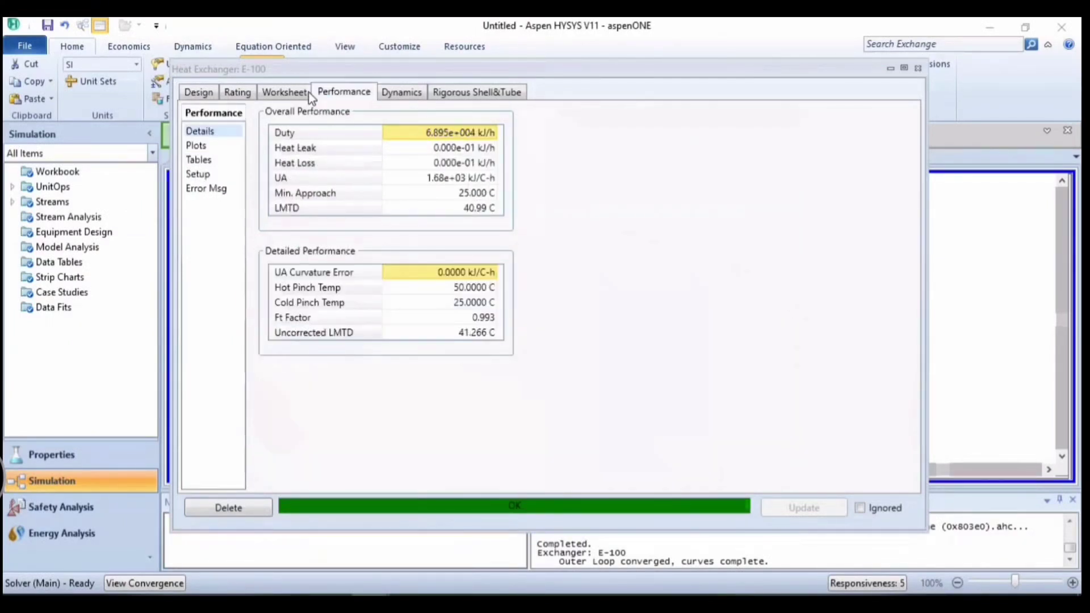
Cross-check the exchanger's stream conditions and properties against its rating sizing data, performance details and design specifications to examine the heat duty and outlet temperatures.
left_click(285, 92)
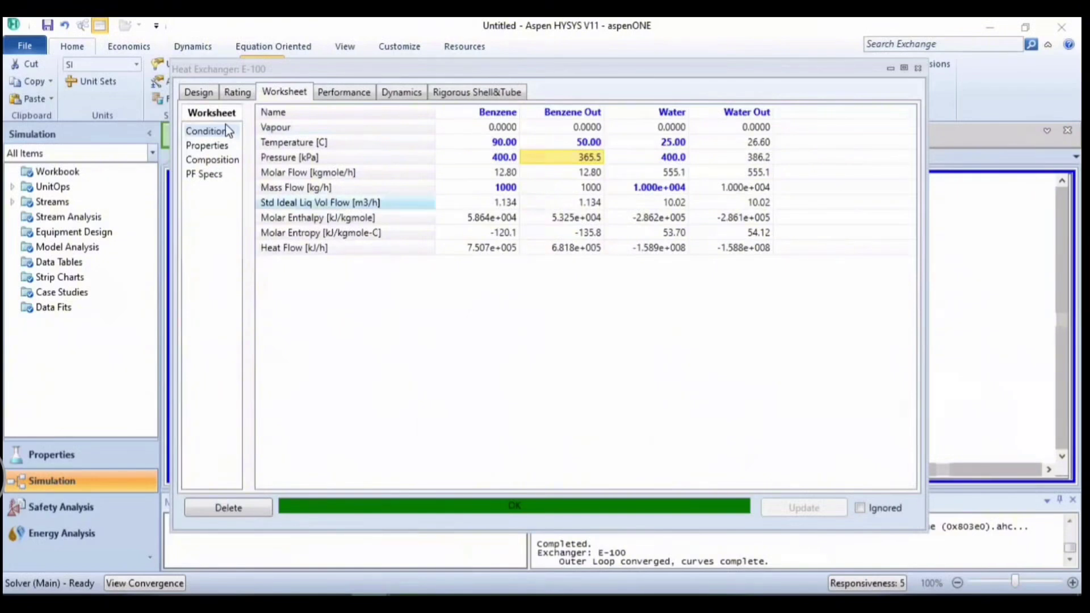
left_click(237, 92)
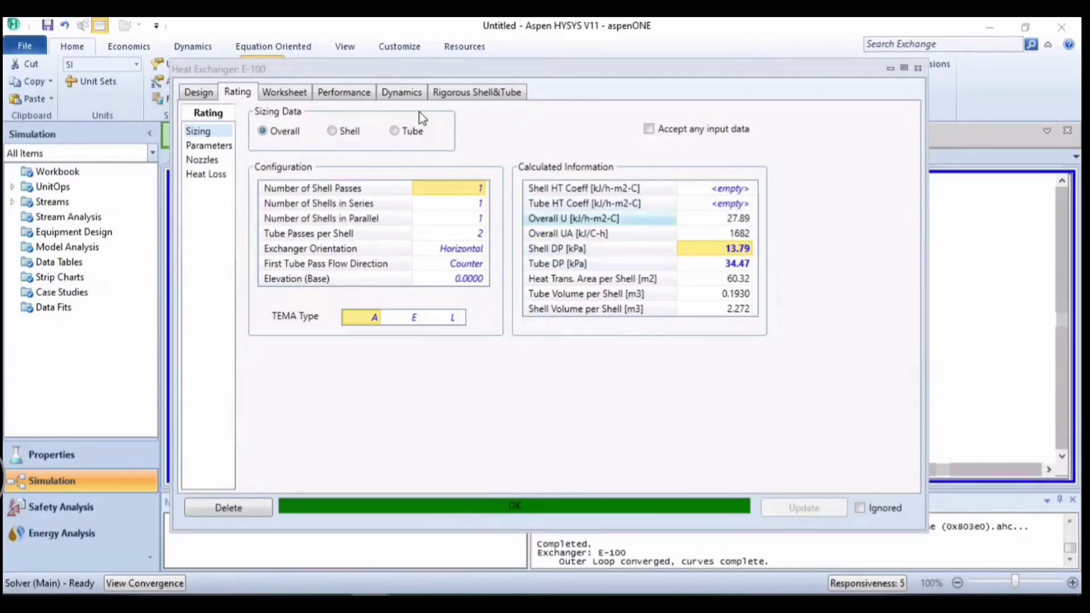
left_click(320, 95)
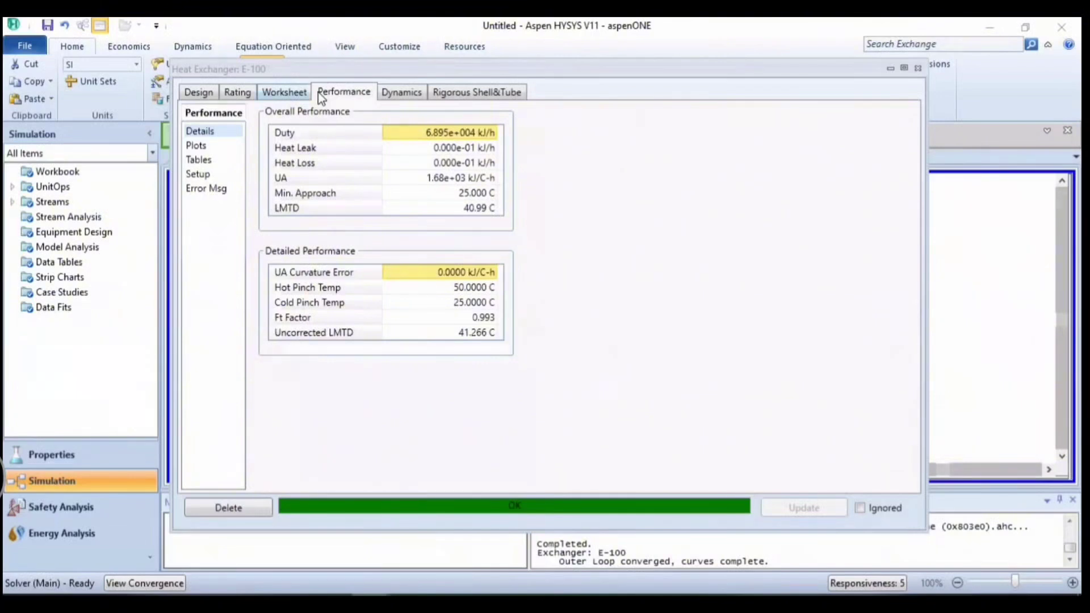
left_click(283, 92)
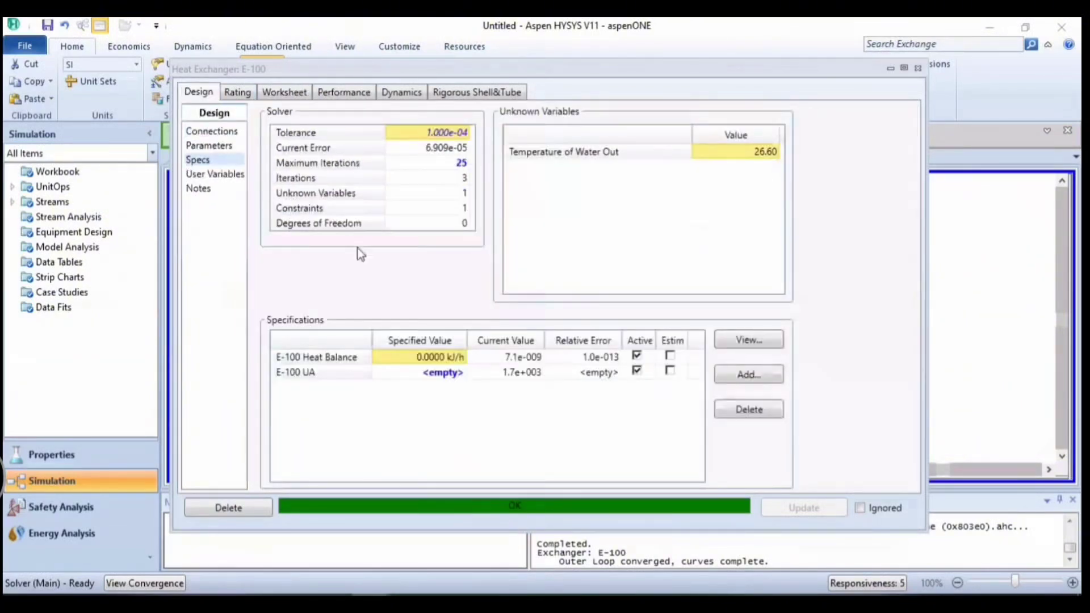
left_click(305, 96)
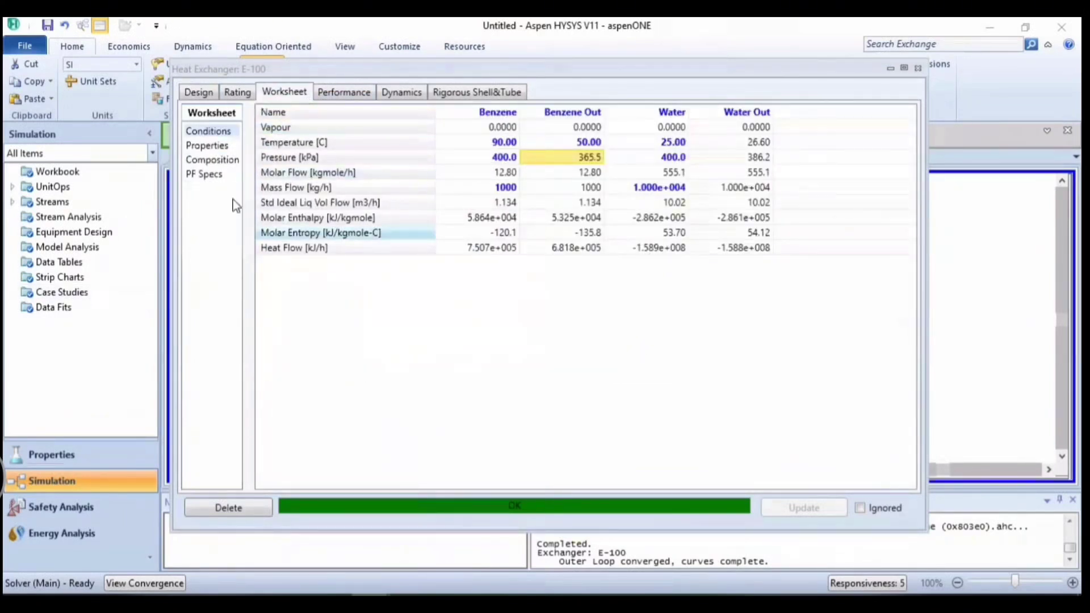
left_click(203, 145)
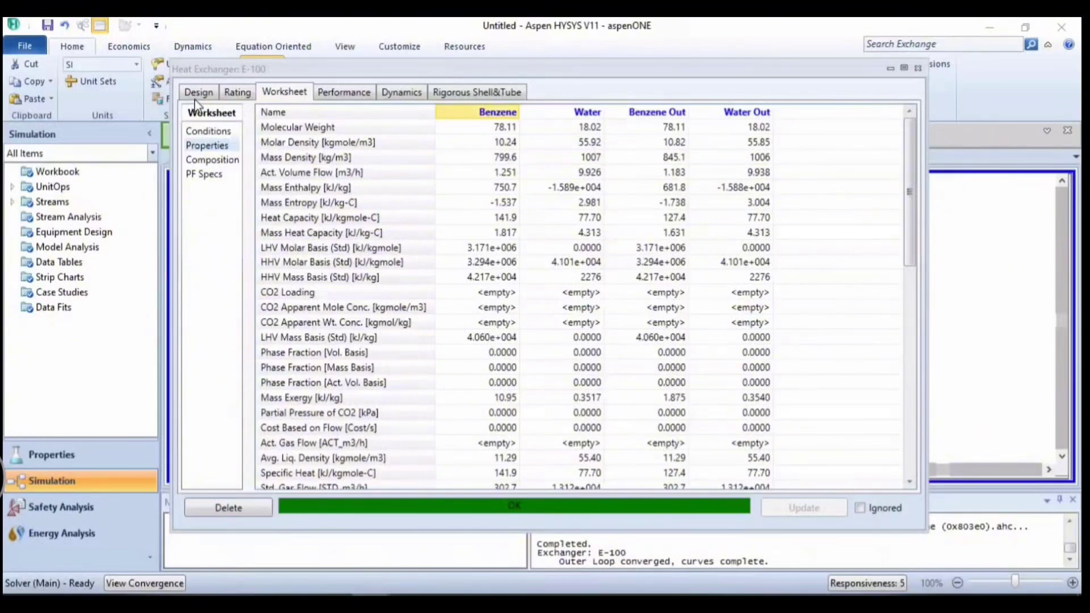
left_click(197, 99)
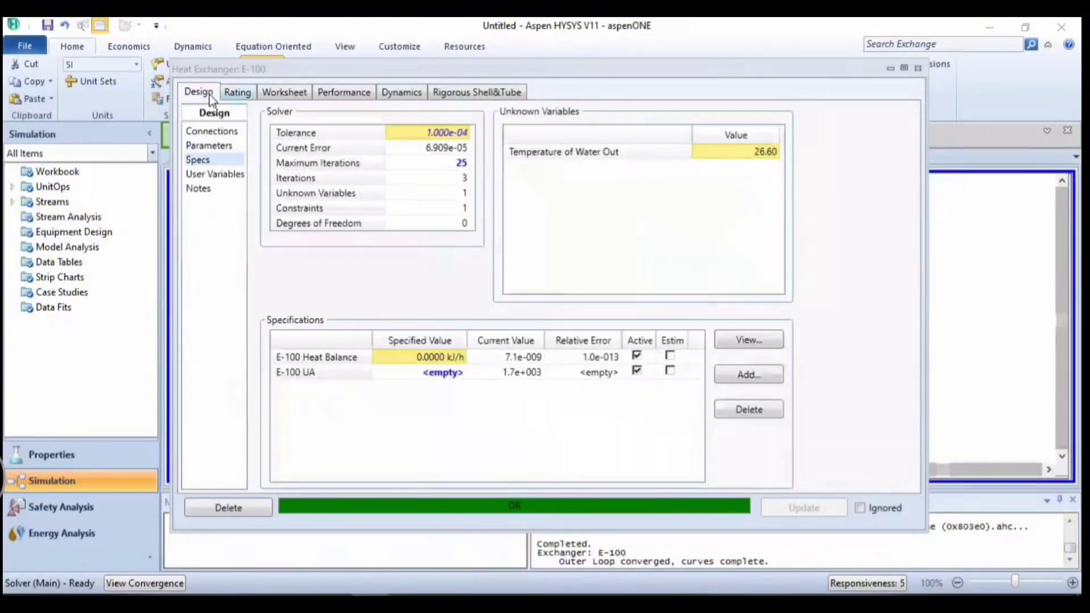
left_click(261, 95)
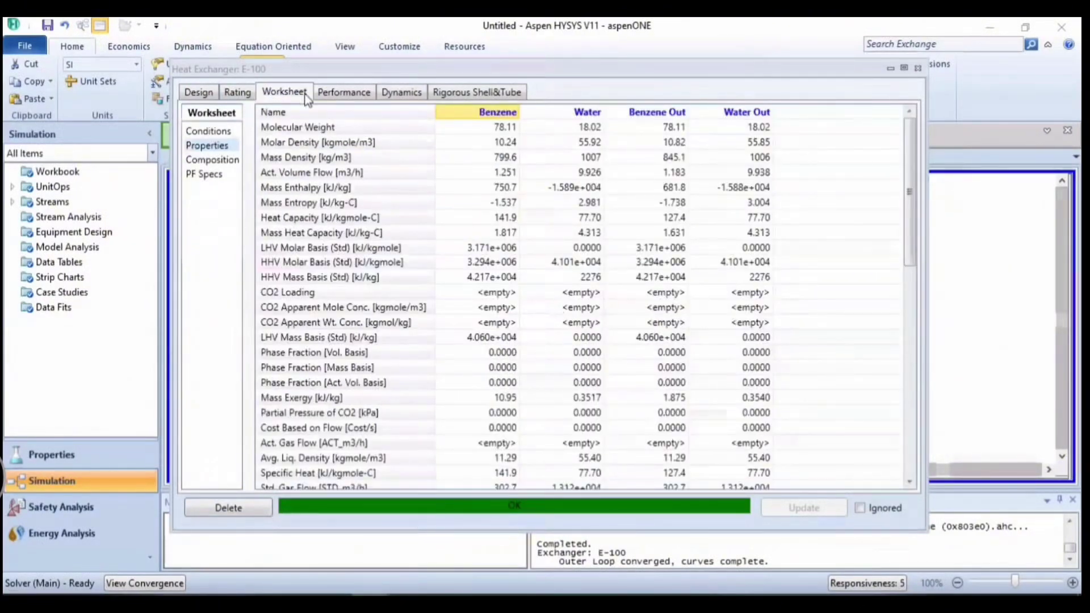
left_click(201, 93)
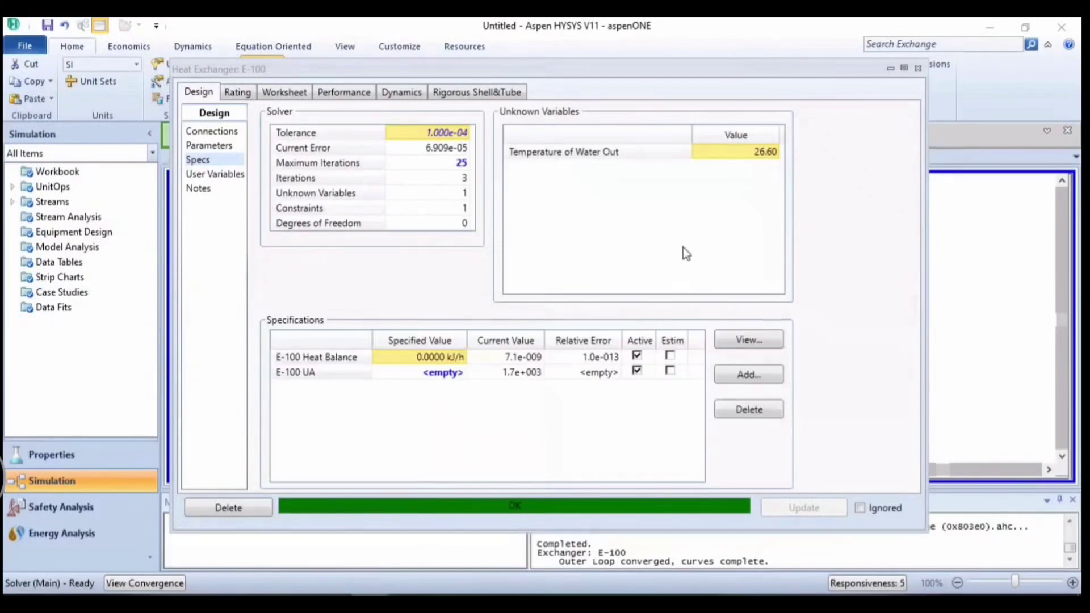
left_click(344, 95)
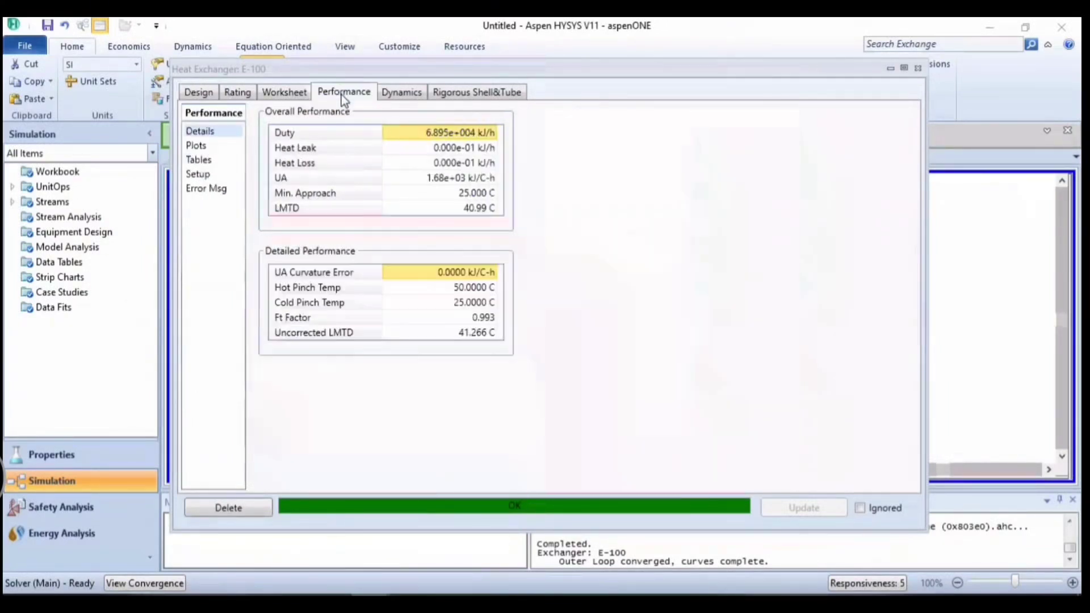
left_click(199, 93)
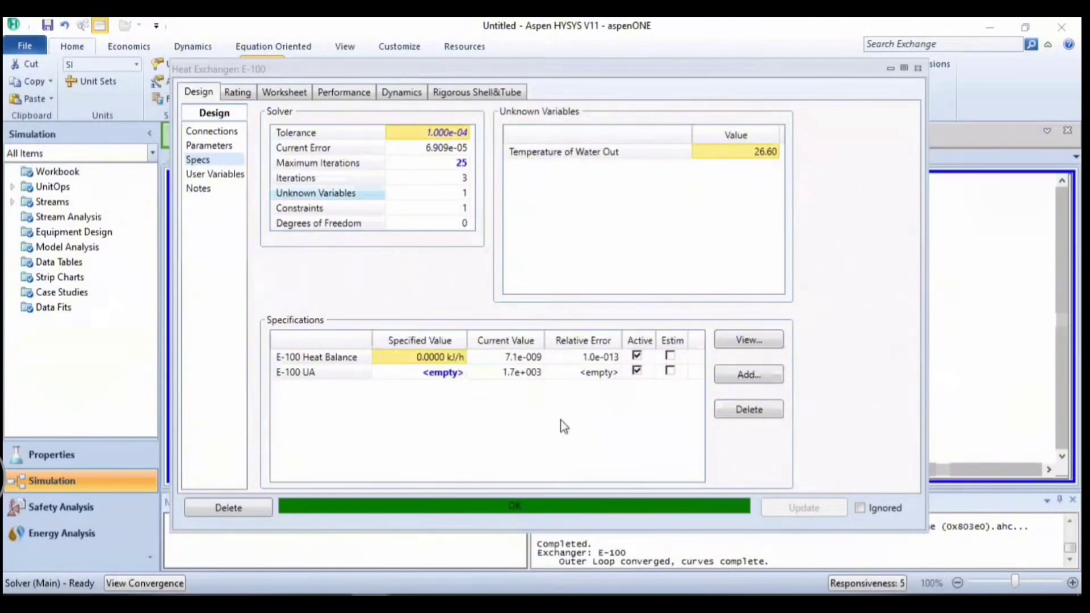